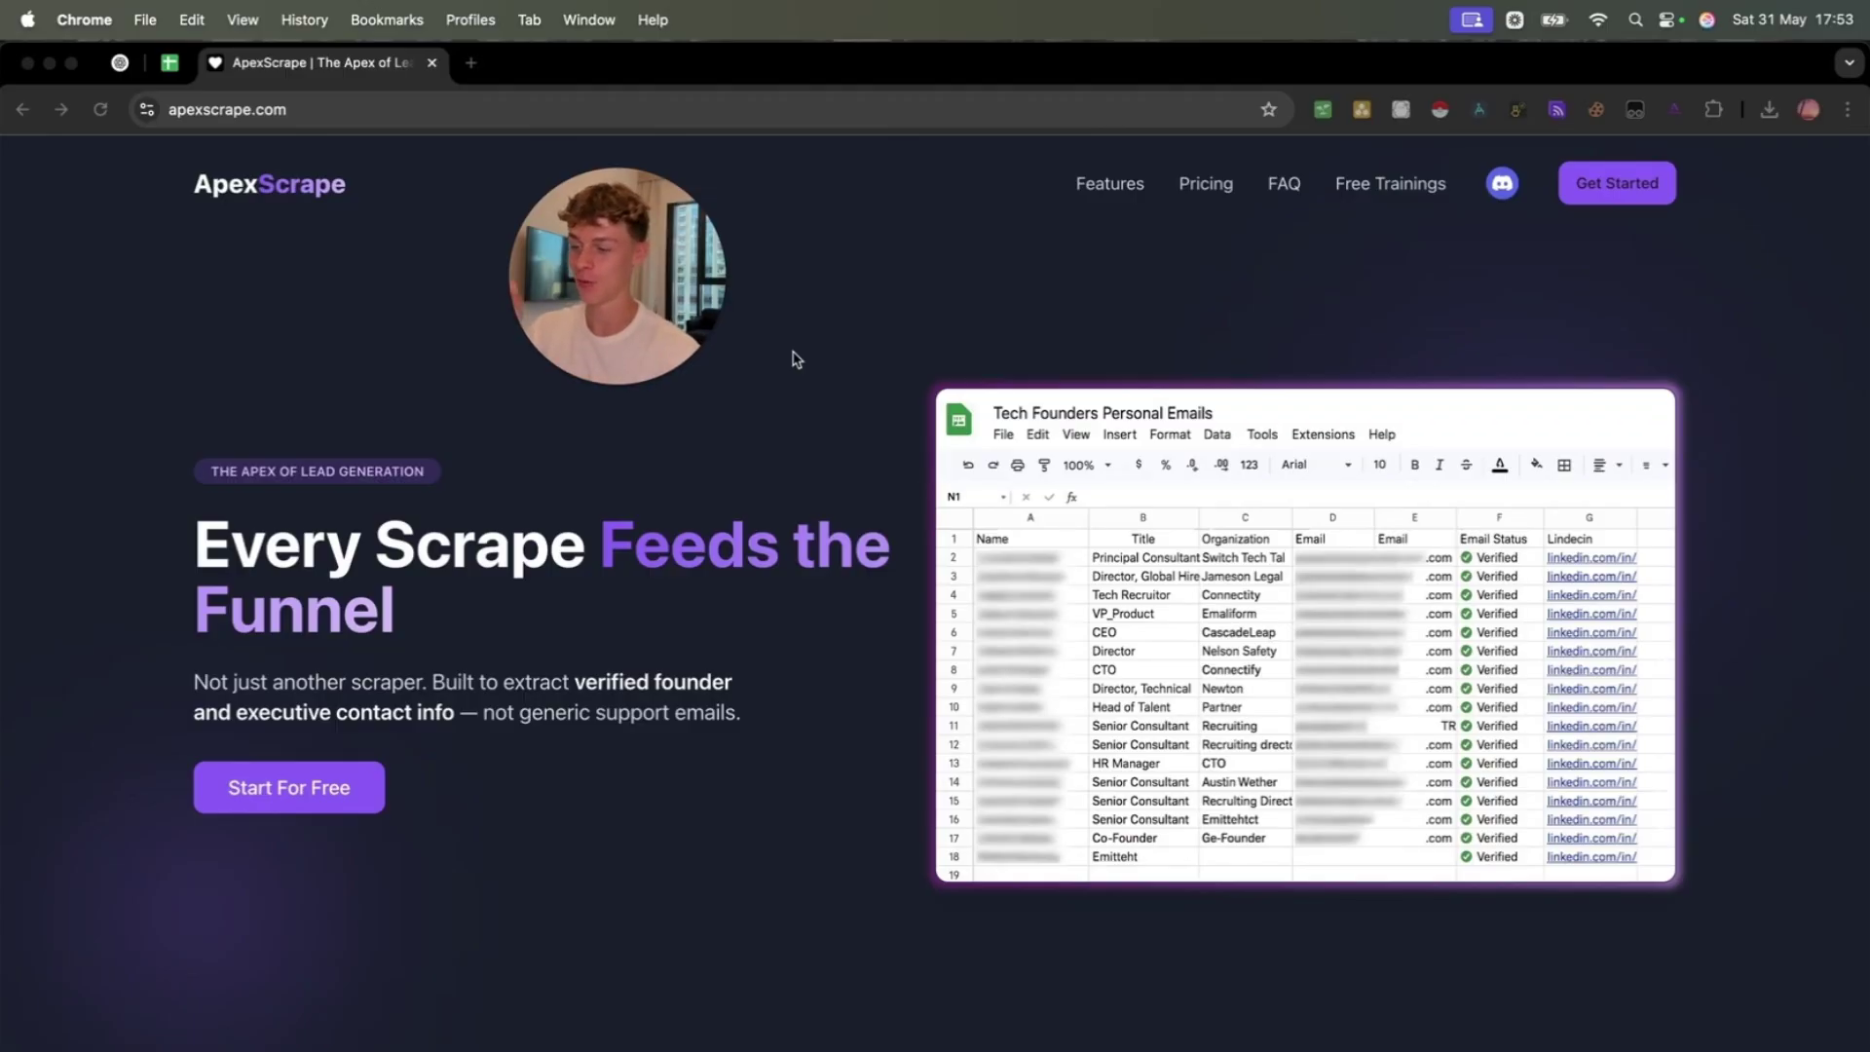
# - Open the ApexScrape panel and choose Roofing as the industry to search
pyautogui.scroll(-6, 816, 604)
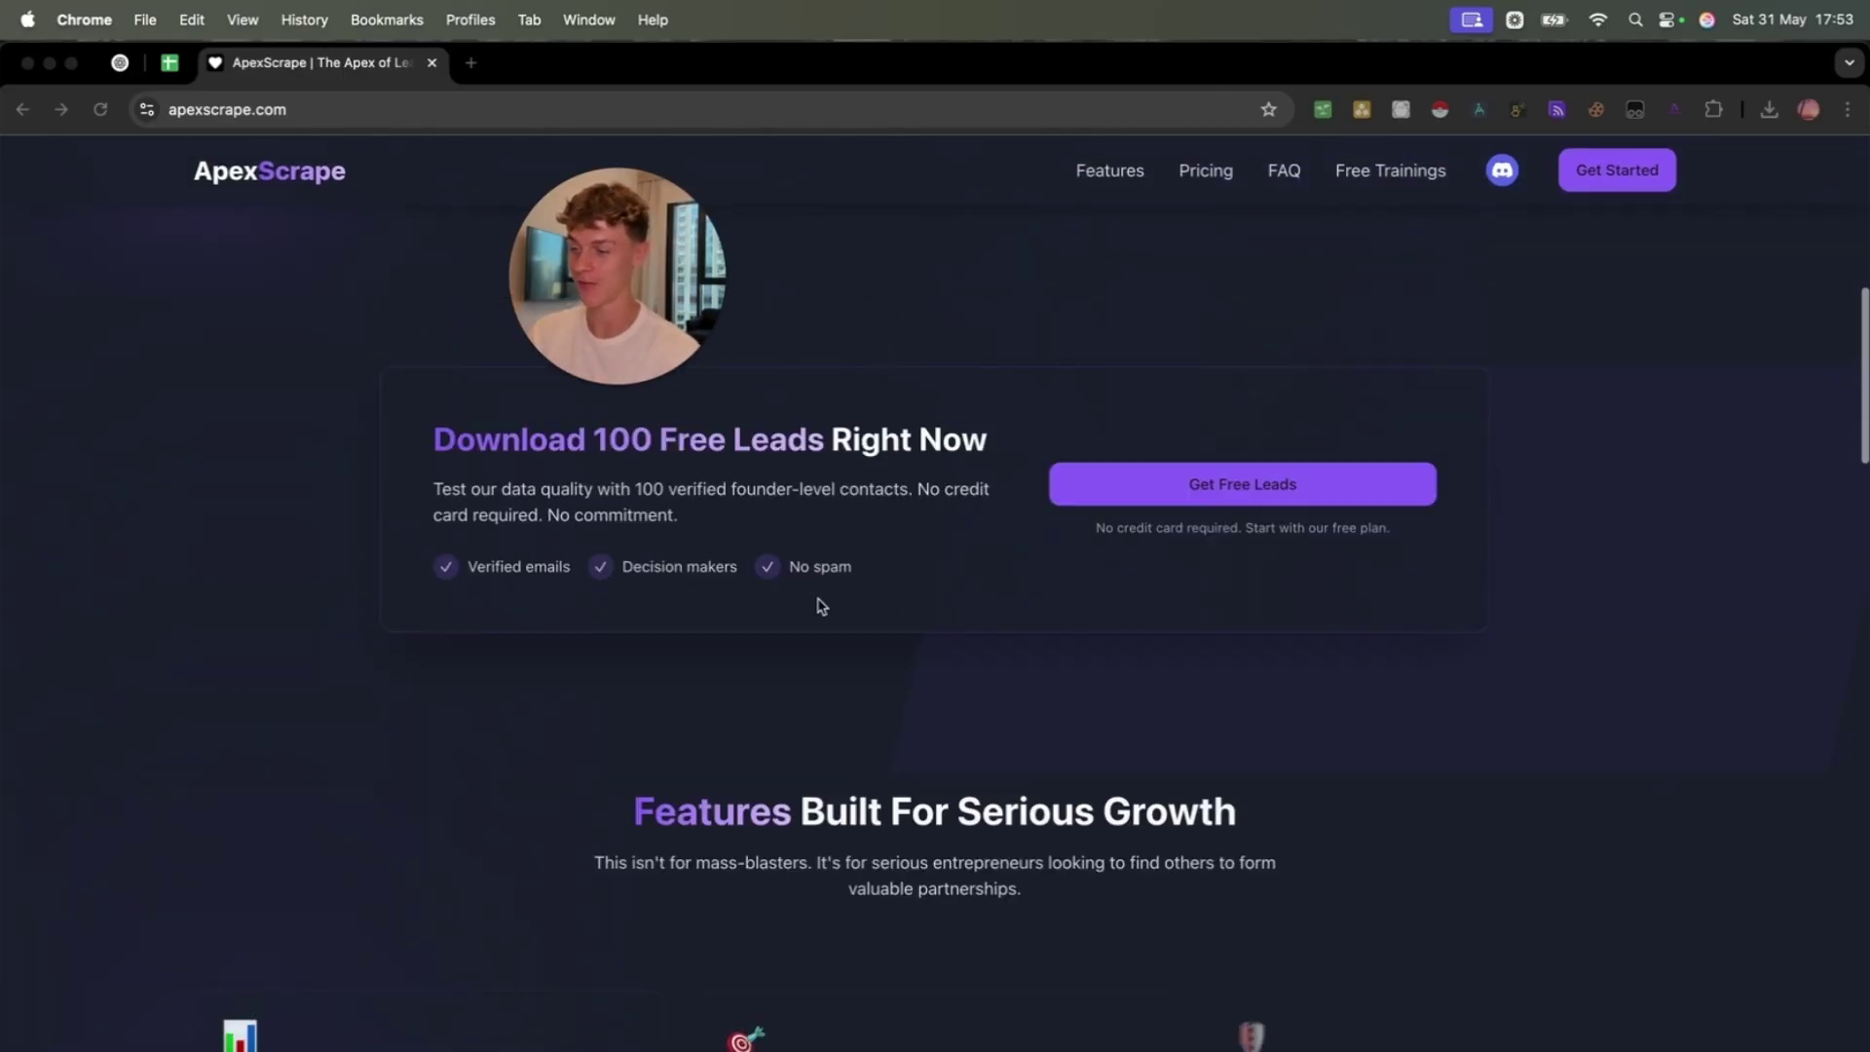
pyautogui.scroll(2, 816, 605)
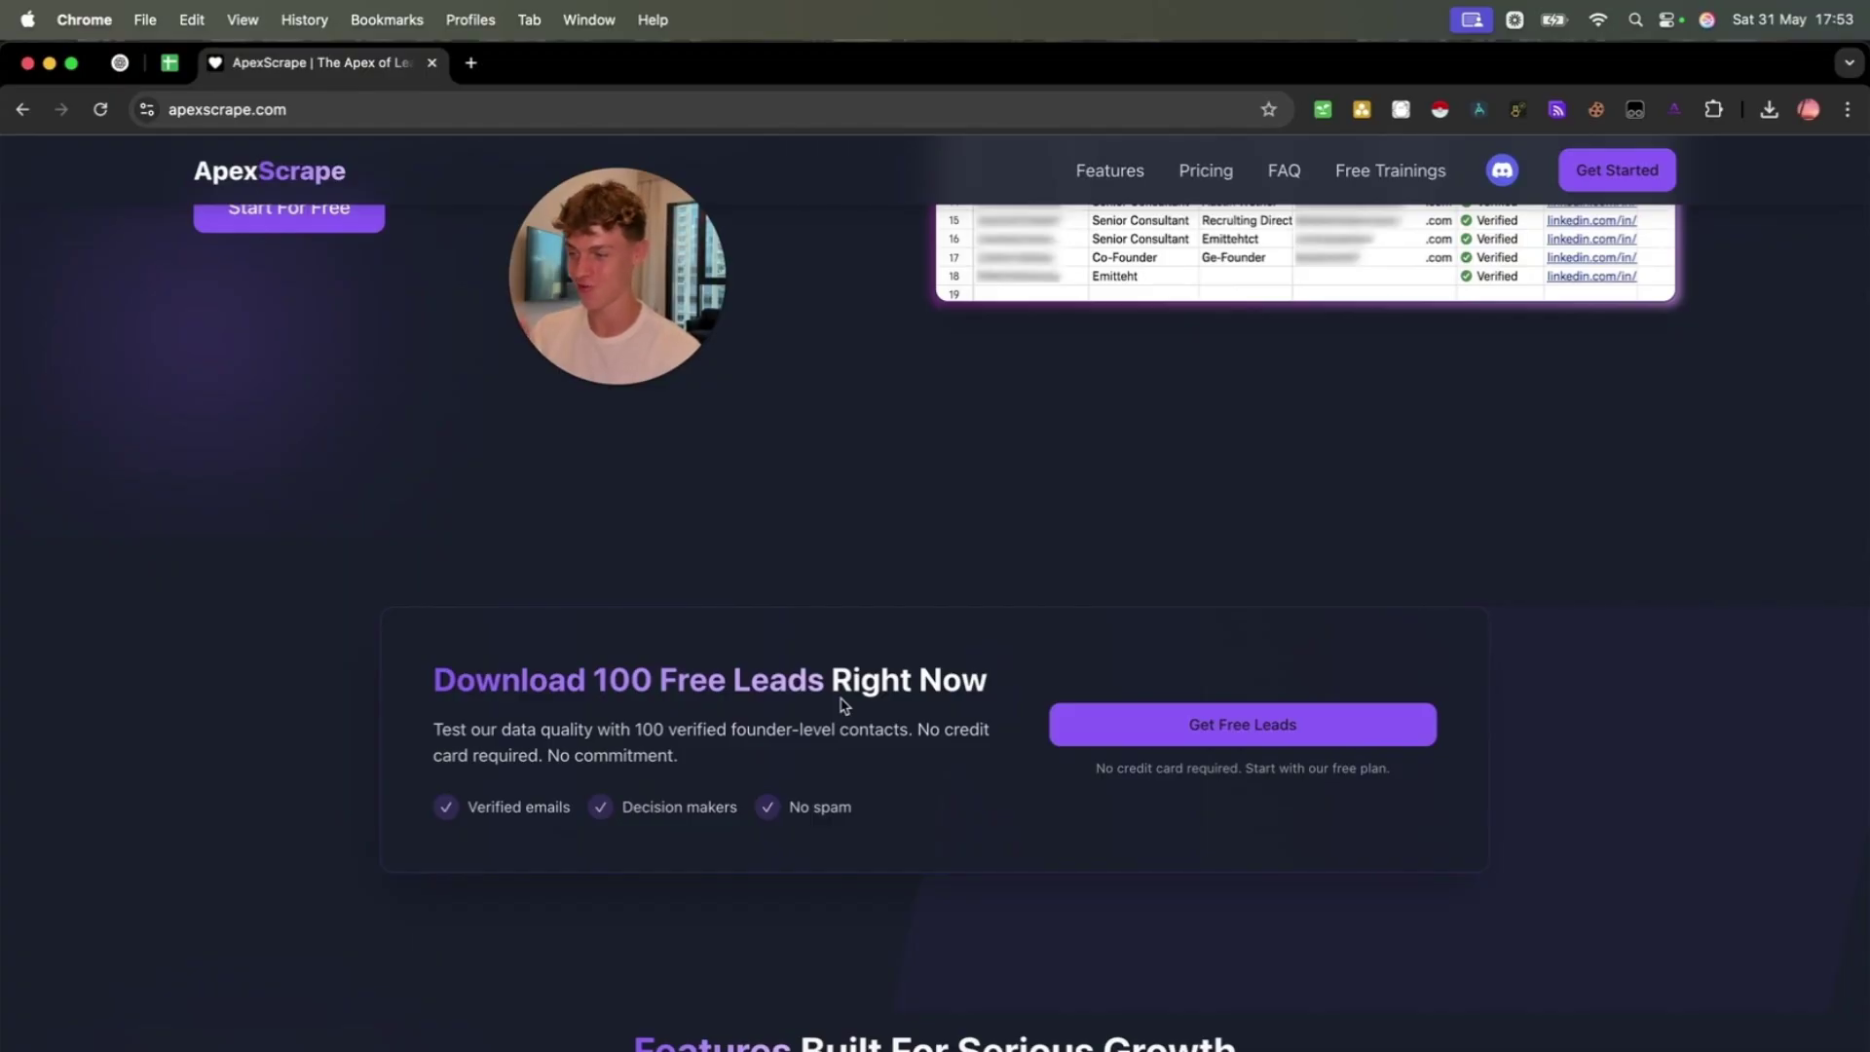
pyautogui.scroll(-3, 1068, 553)
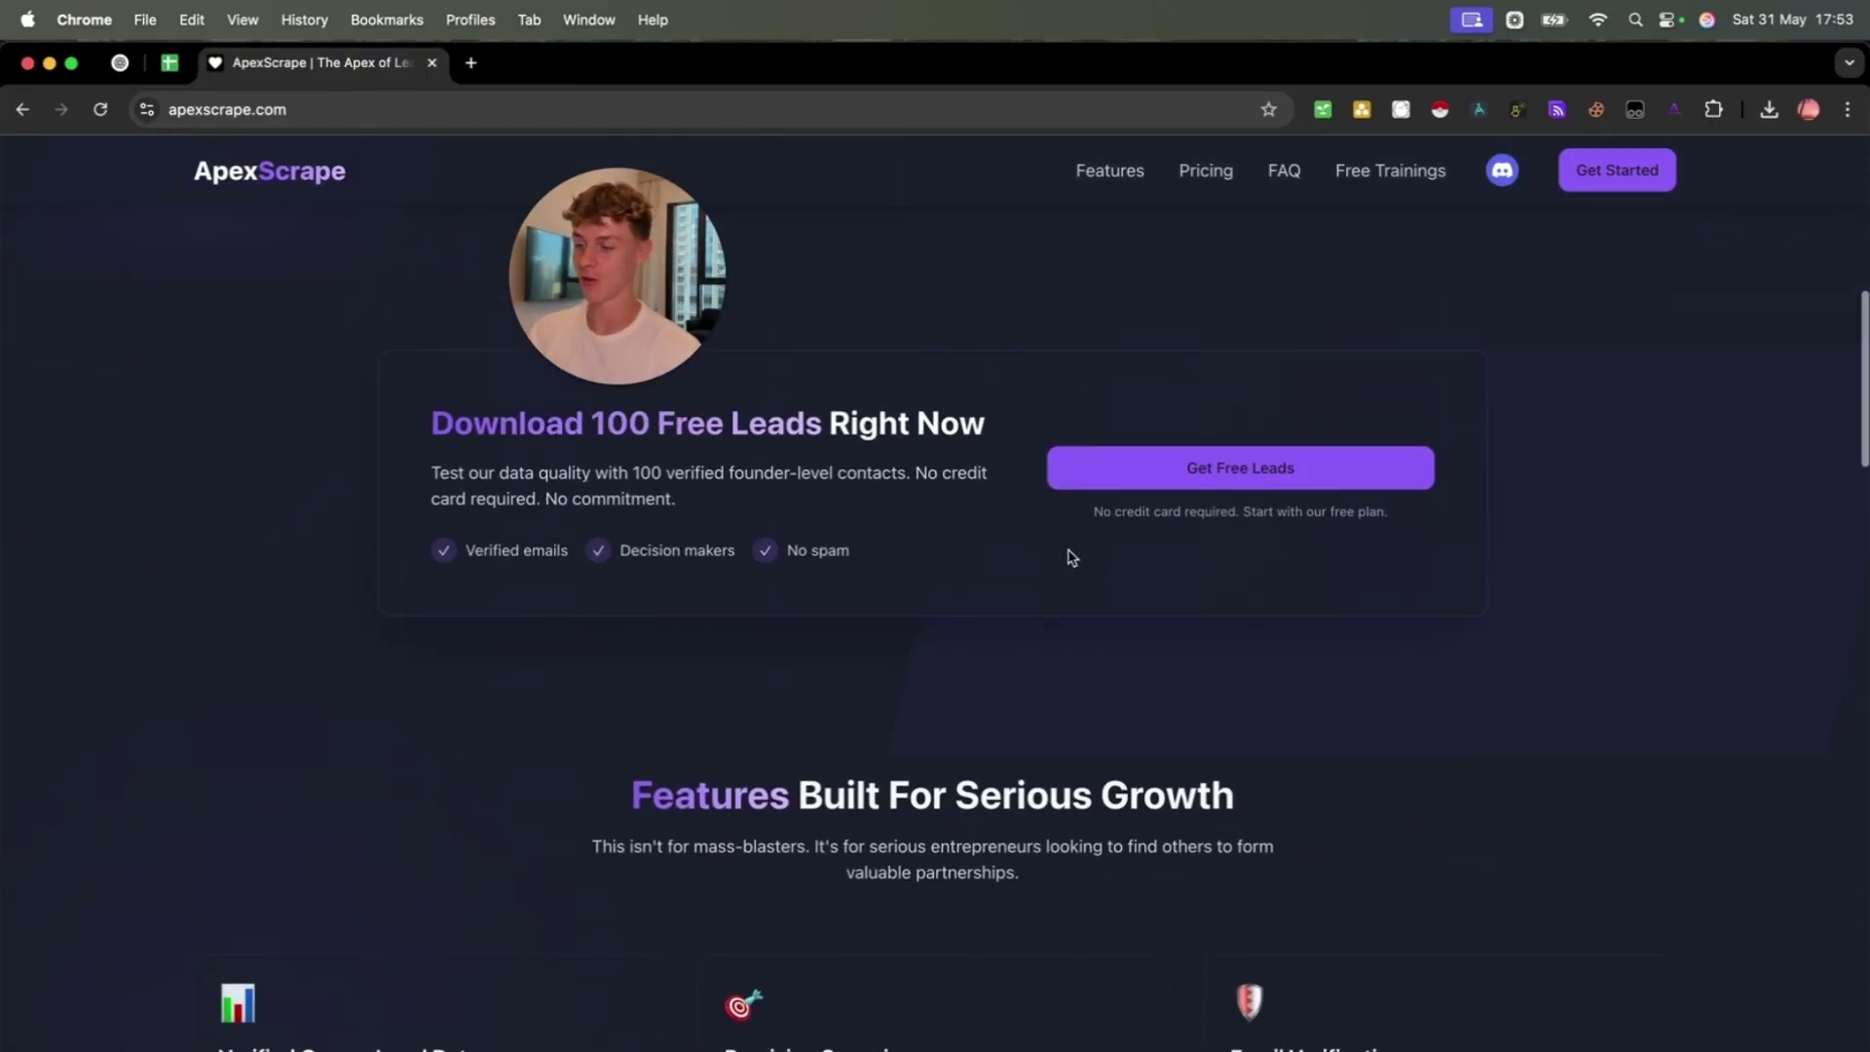
pyautogui.scroll(-15, 906, 747)
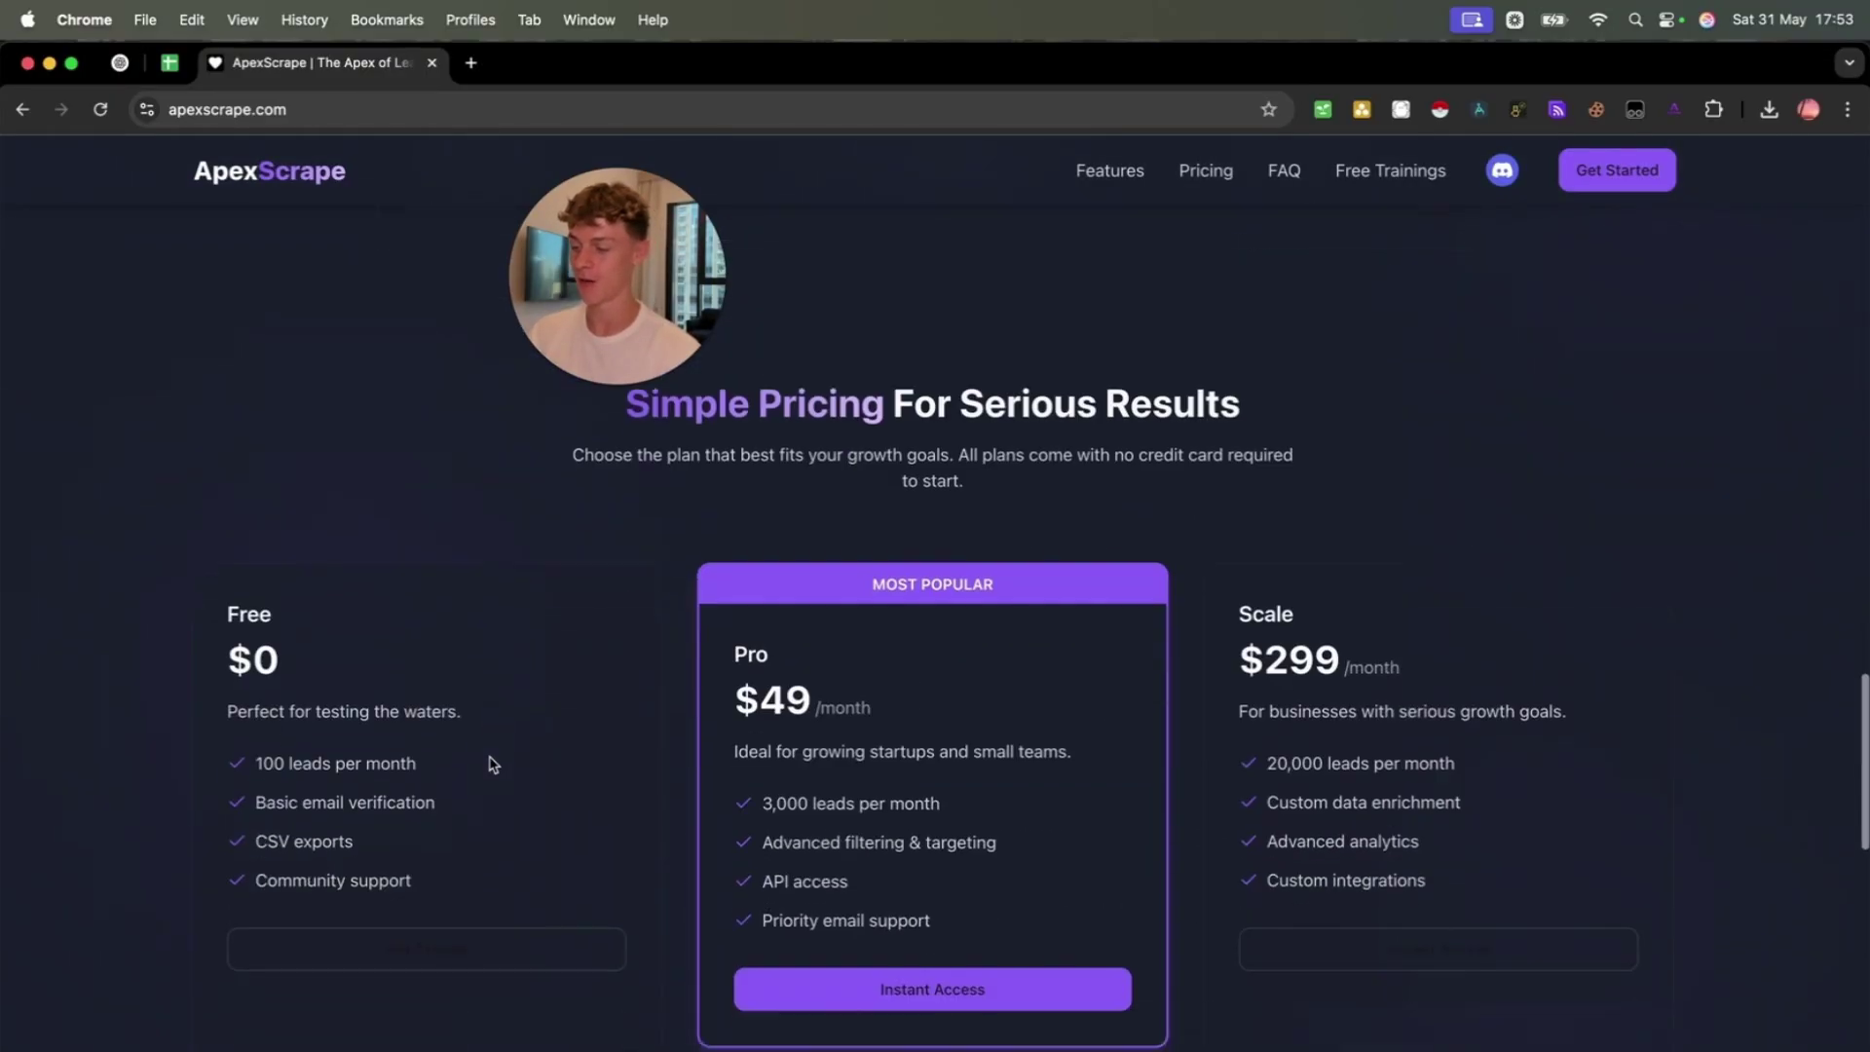
pyautogui.scroll(20, 490, 764)
pyautogui.scroll(5, 490, 764)
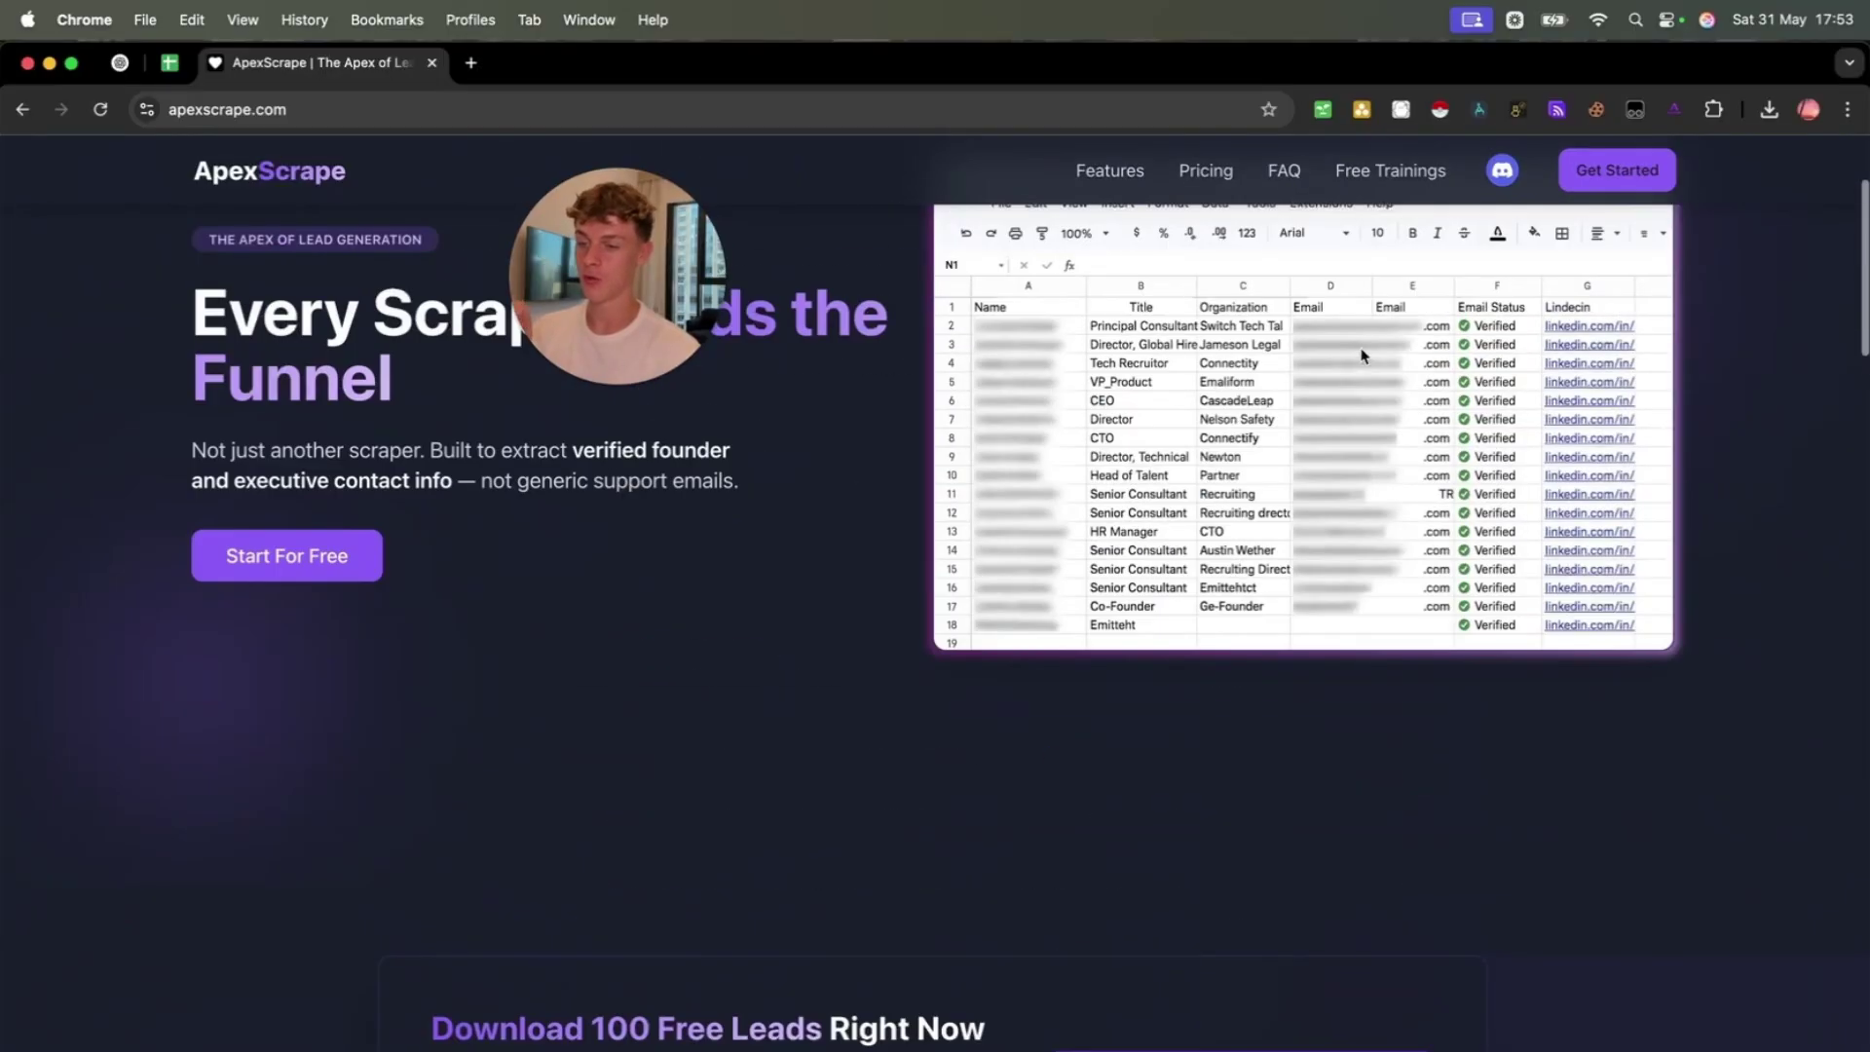
pyautogui.click(1674, 109)
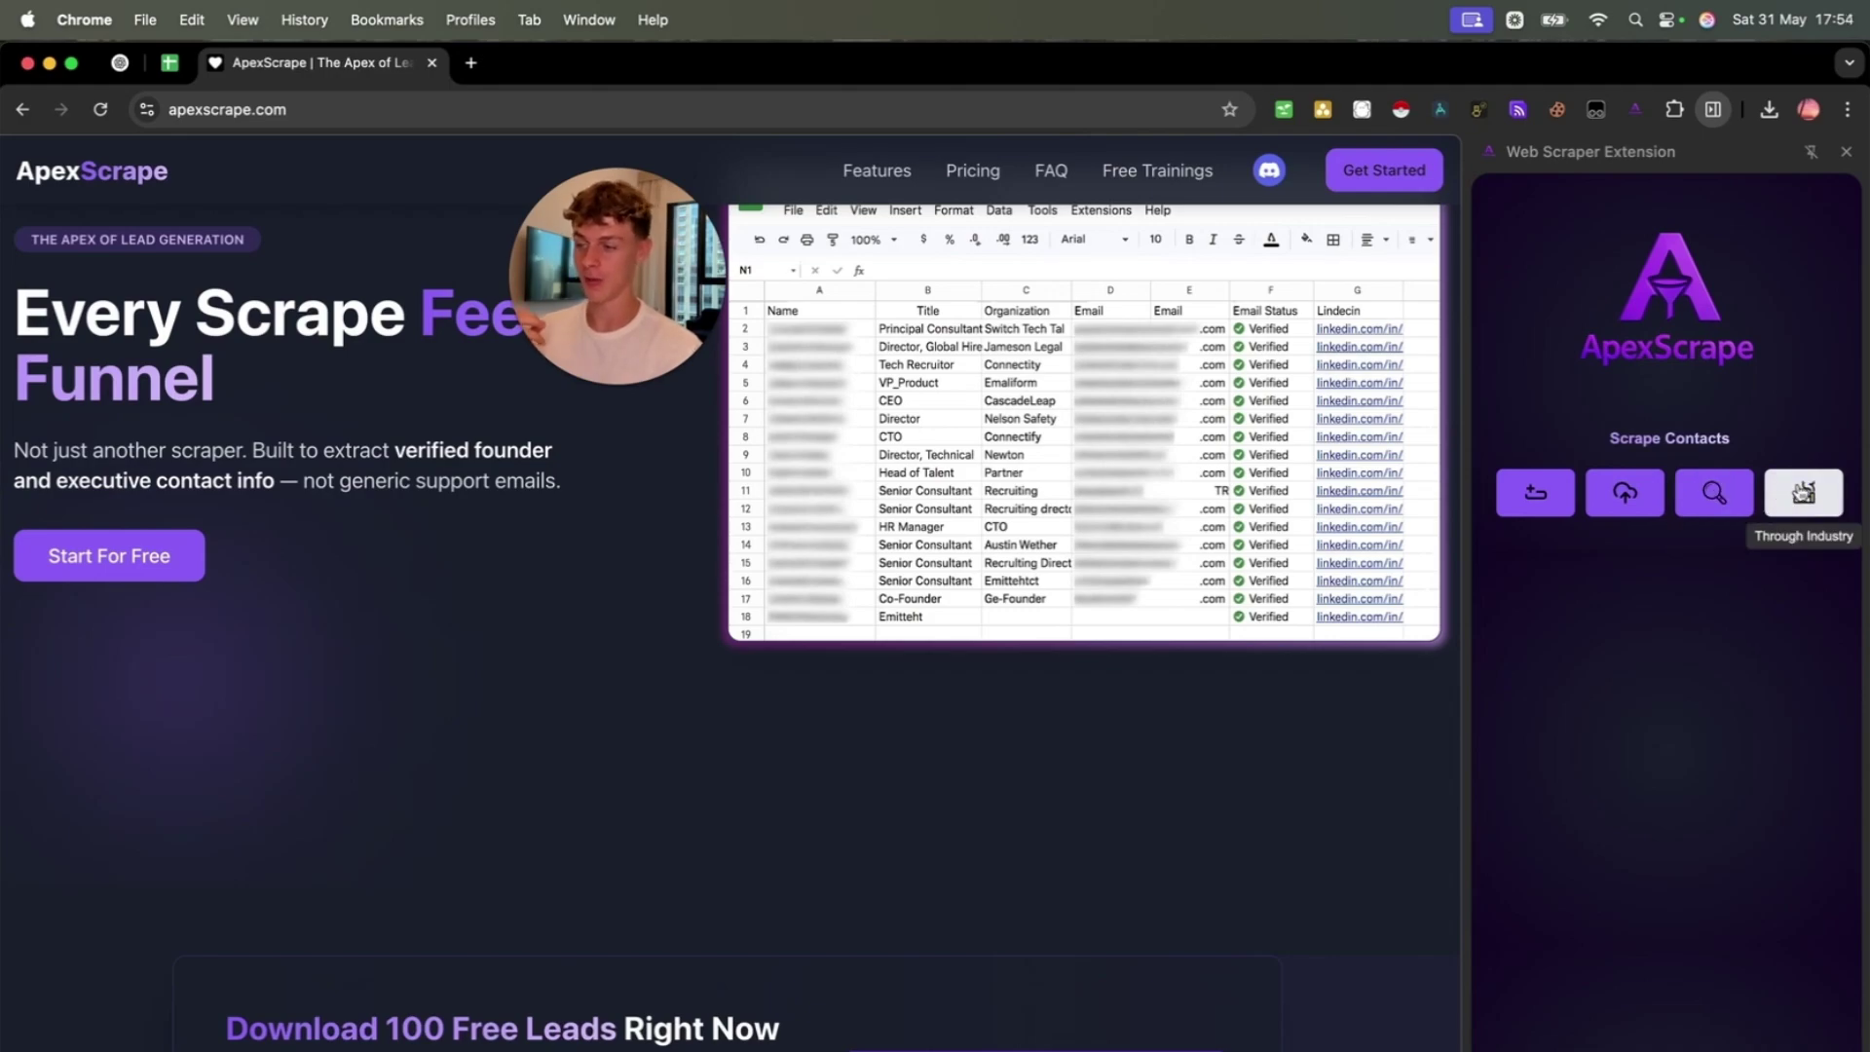
pyautogui.click(1804, 492)
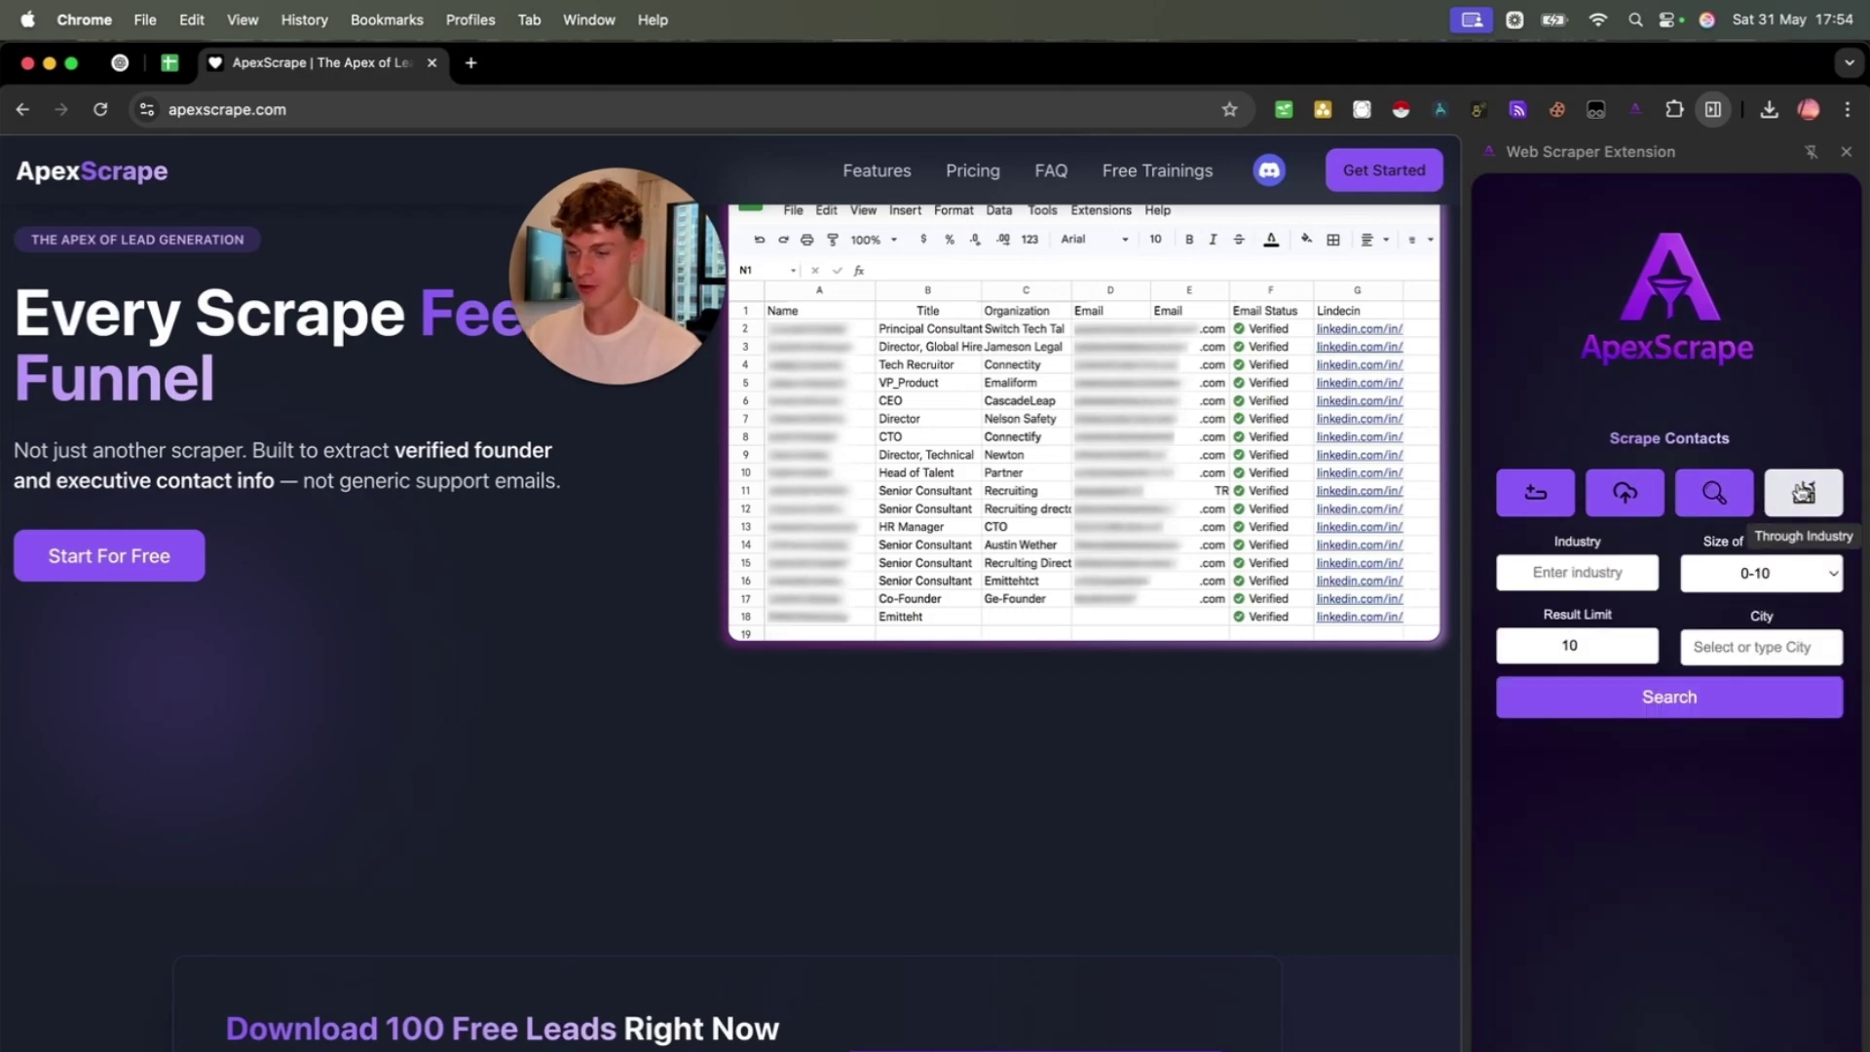
pyautogui.click(1594, 572)
pyautogui.click(1615, 623)
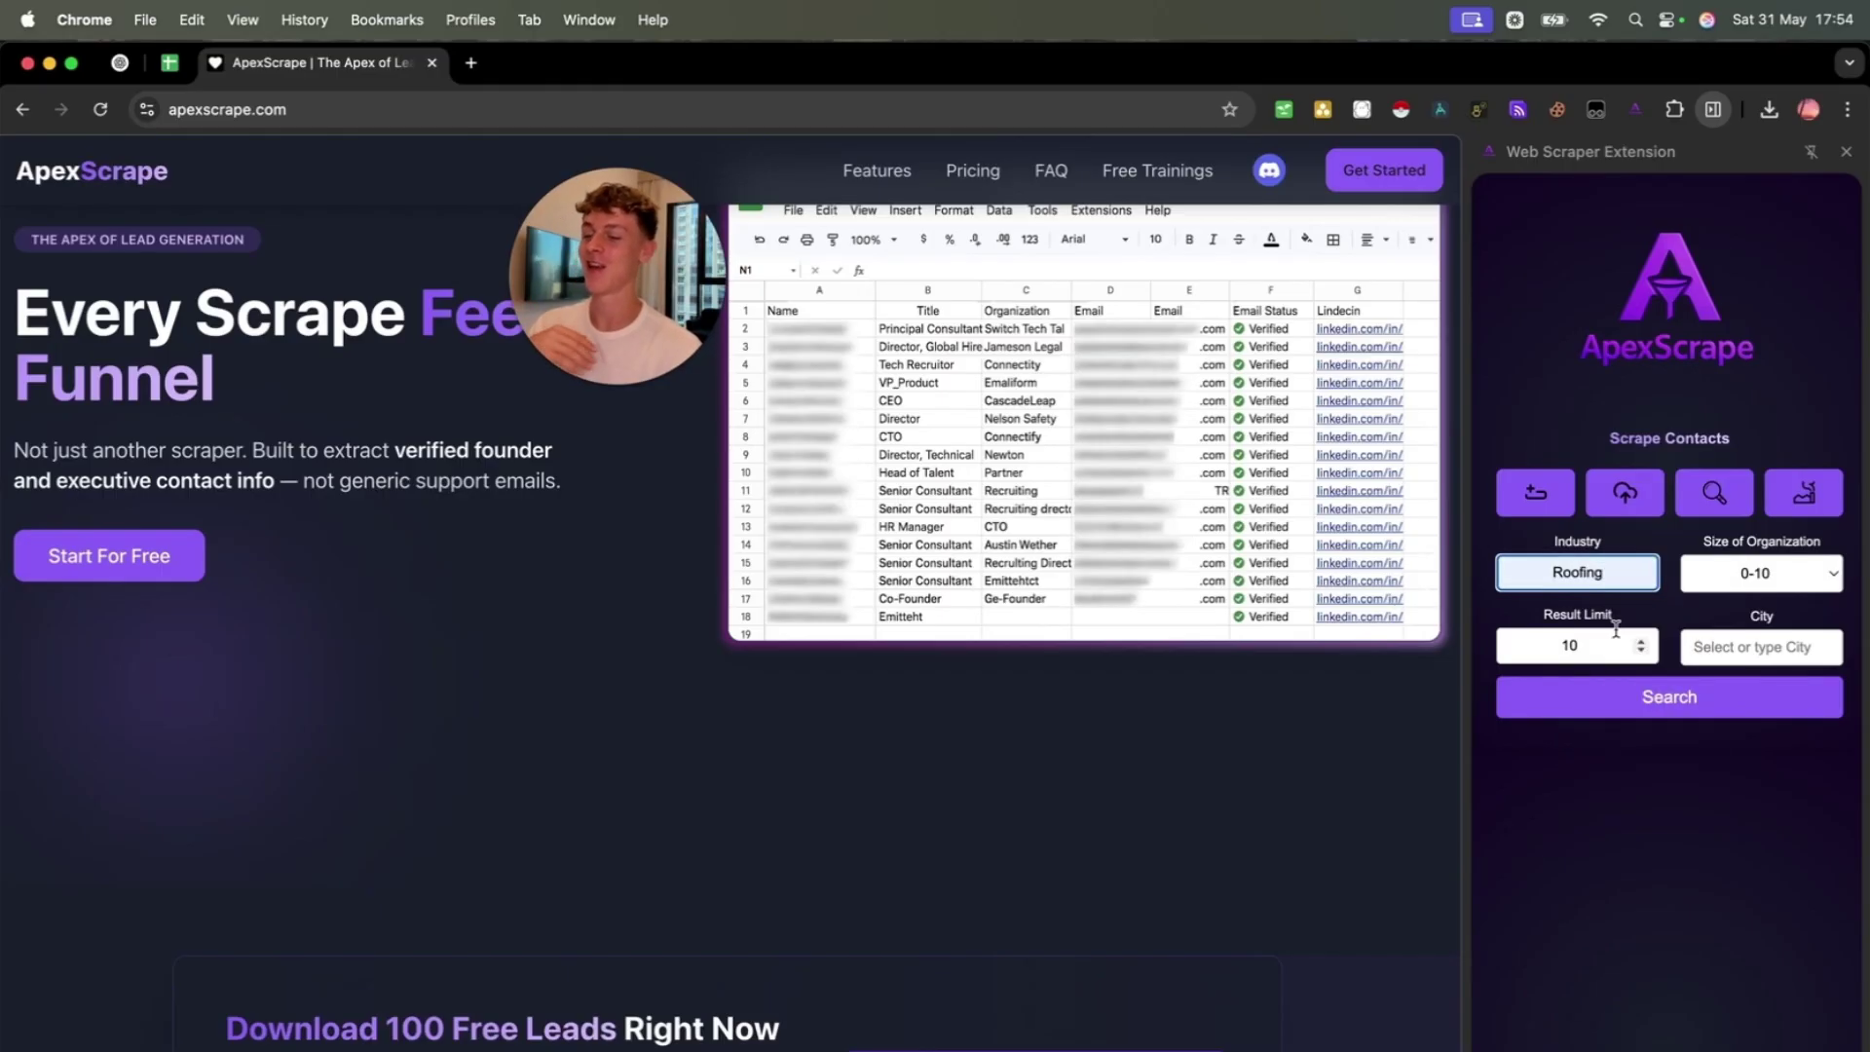
# - Keep organization size 0-10 and limit 10, and set the city to London, United Kingdom
pyautogui.moveTo(1620, 574); pyautogui.dragTo(1529, 572)
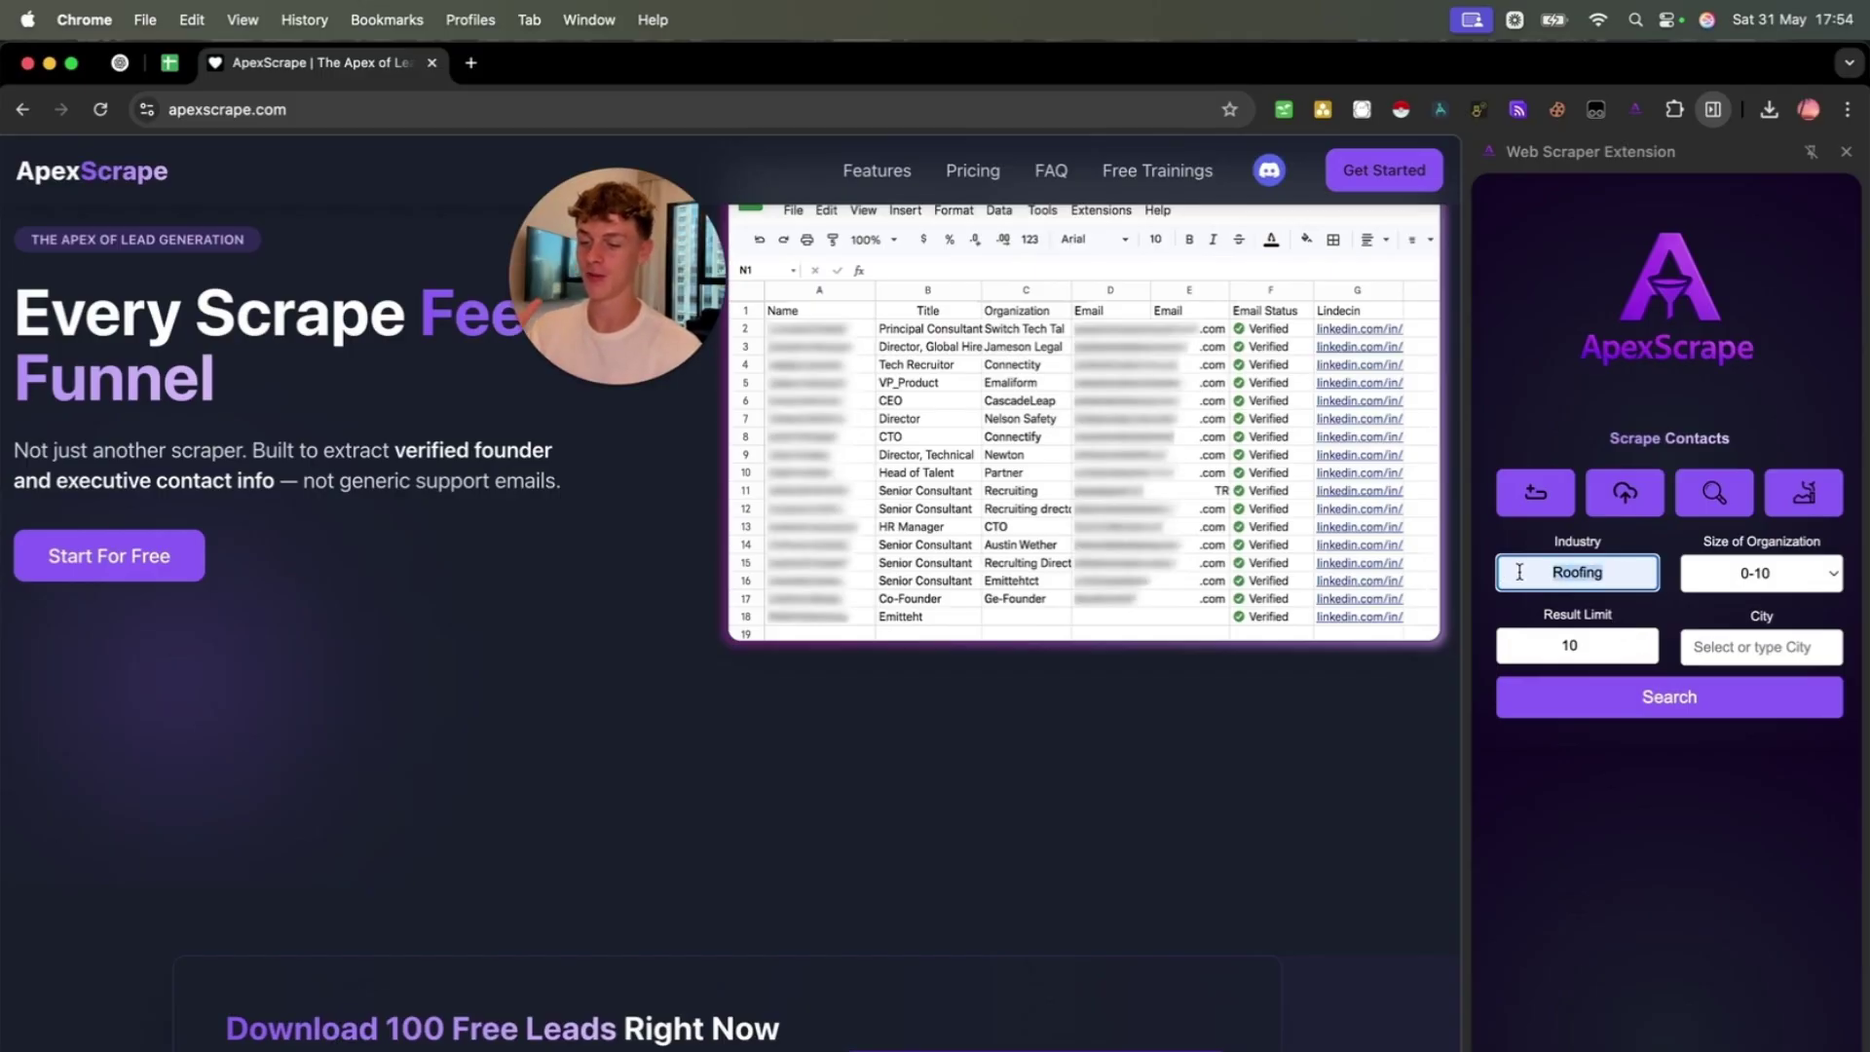
pyautogui.click(1781, 576)
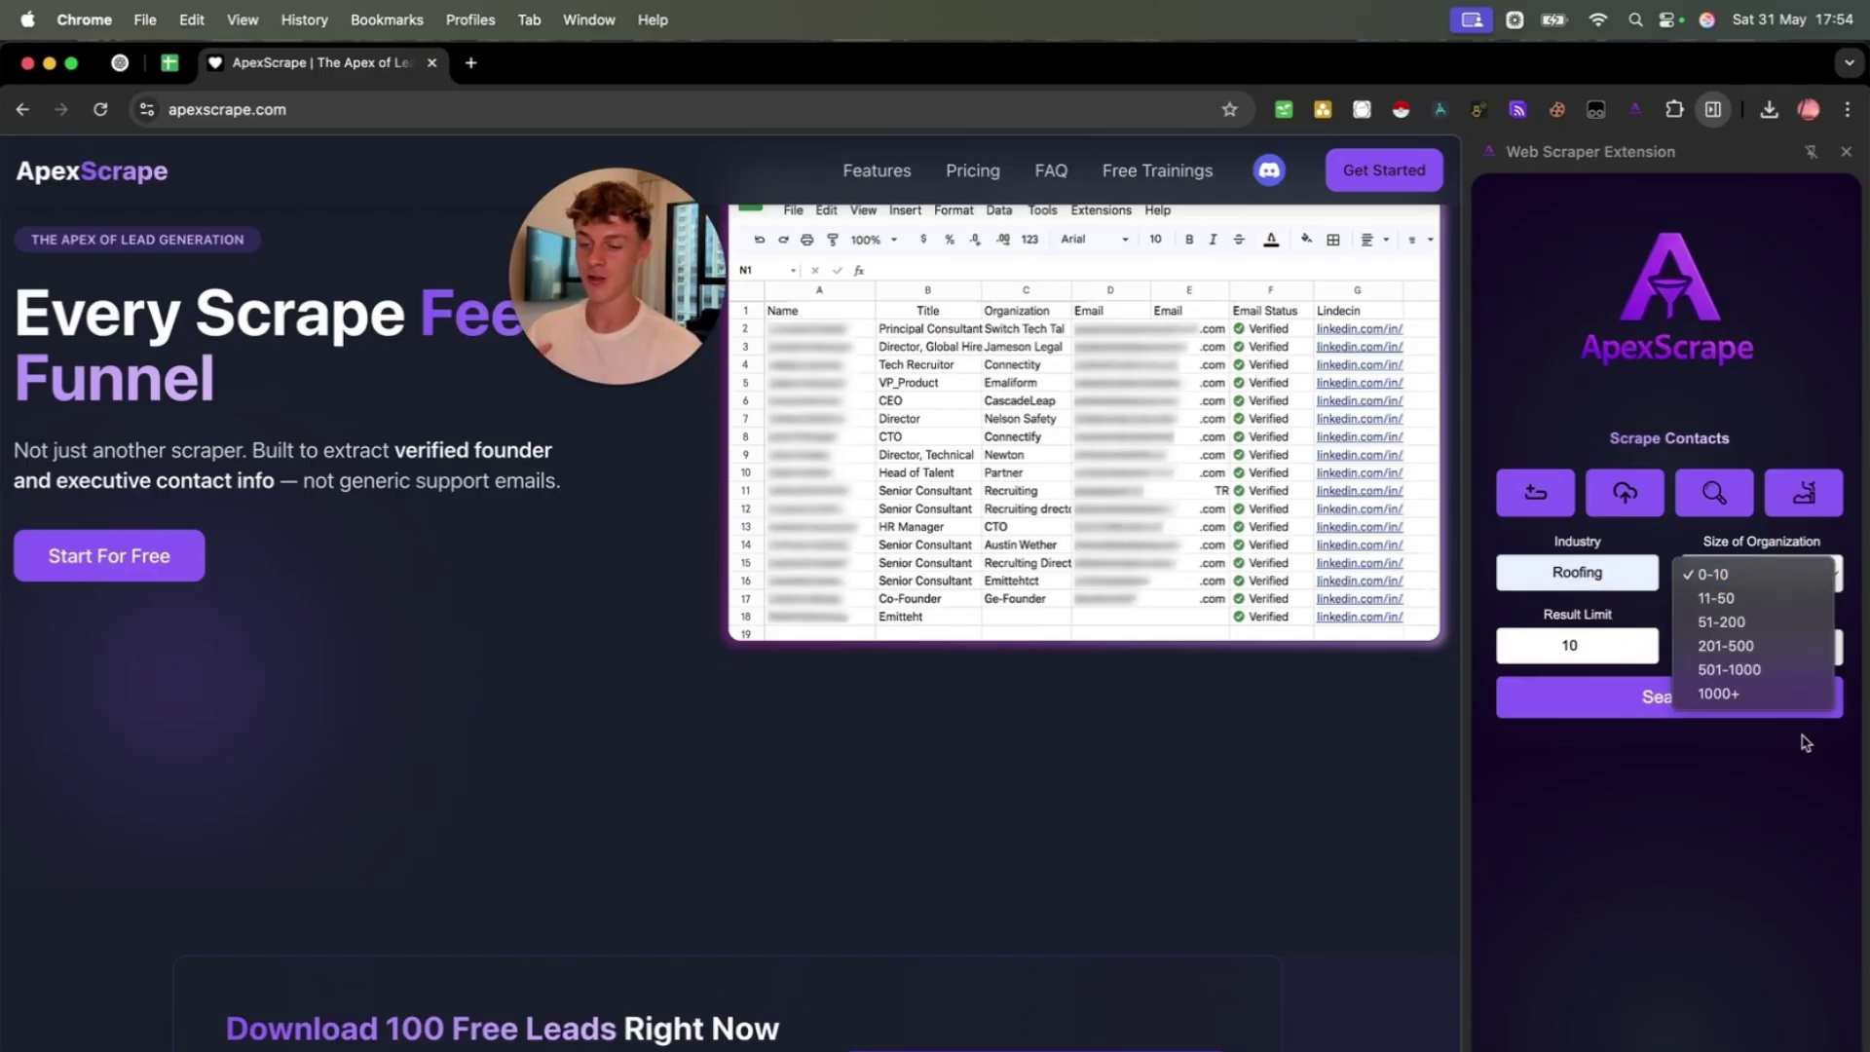
pyautogui.click(1763, 542)
pyautogui.moveTo(1622, 645); pyautogui.dragTo(1546, 650)
pyautogui.click(1658, 618)
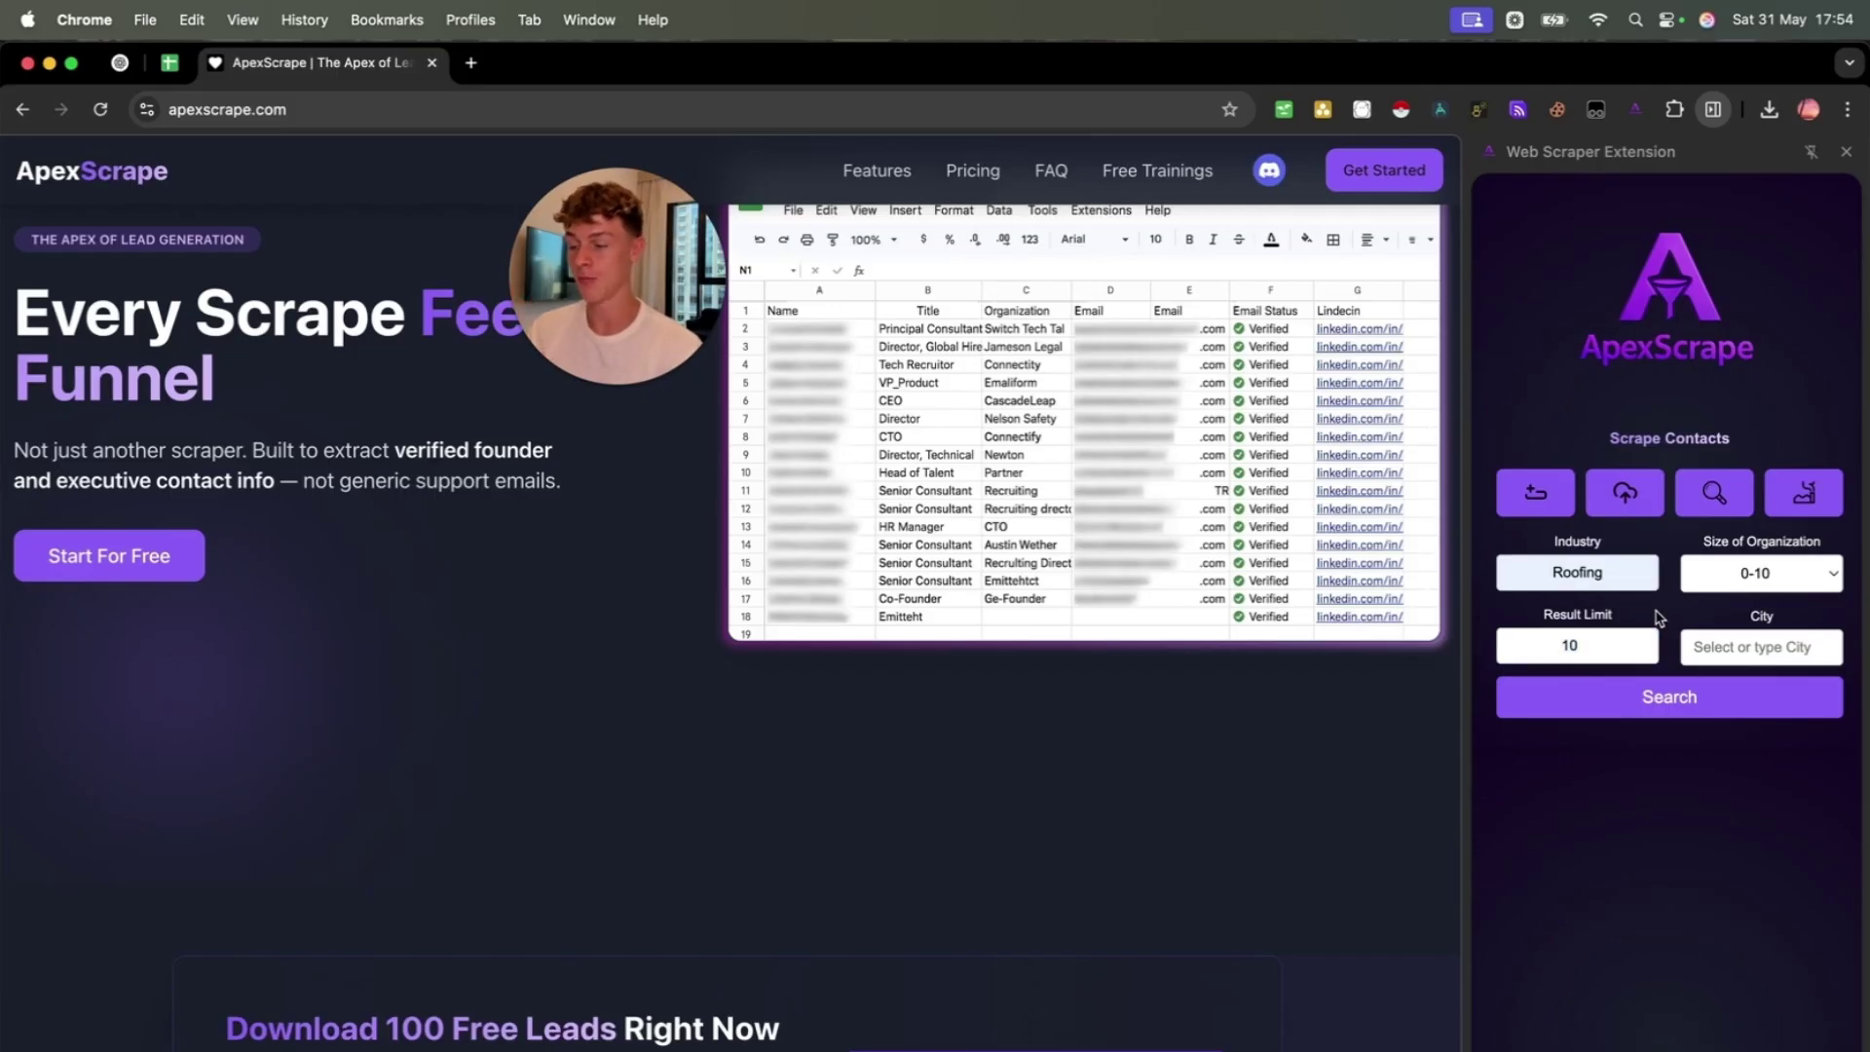
pyautogui.click(1725, 643)
pyautogui.write('London')
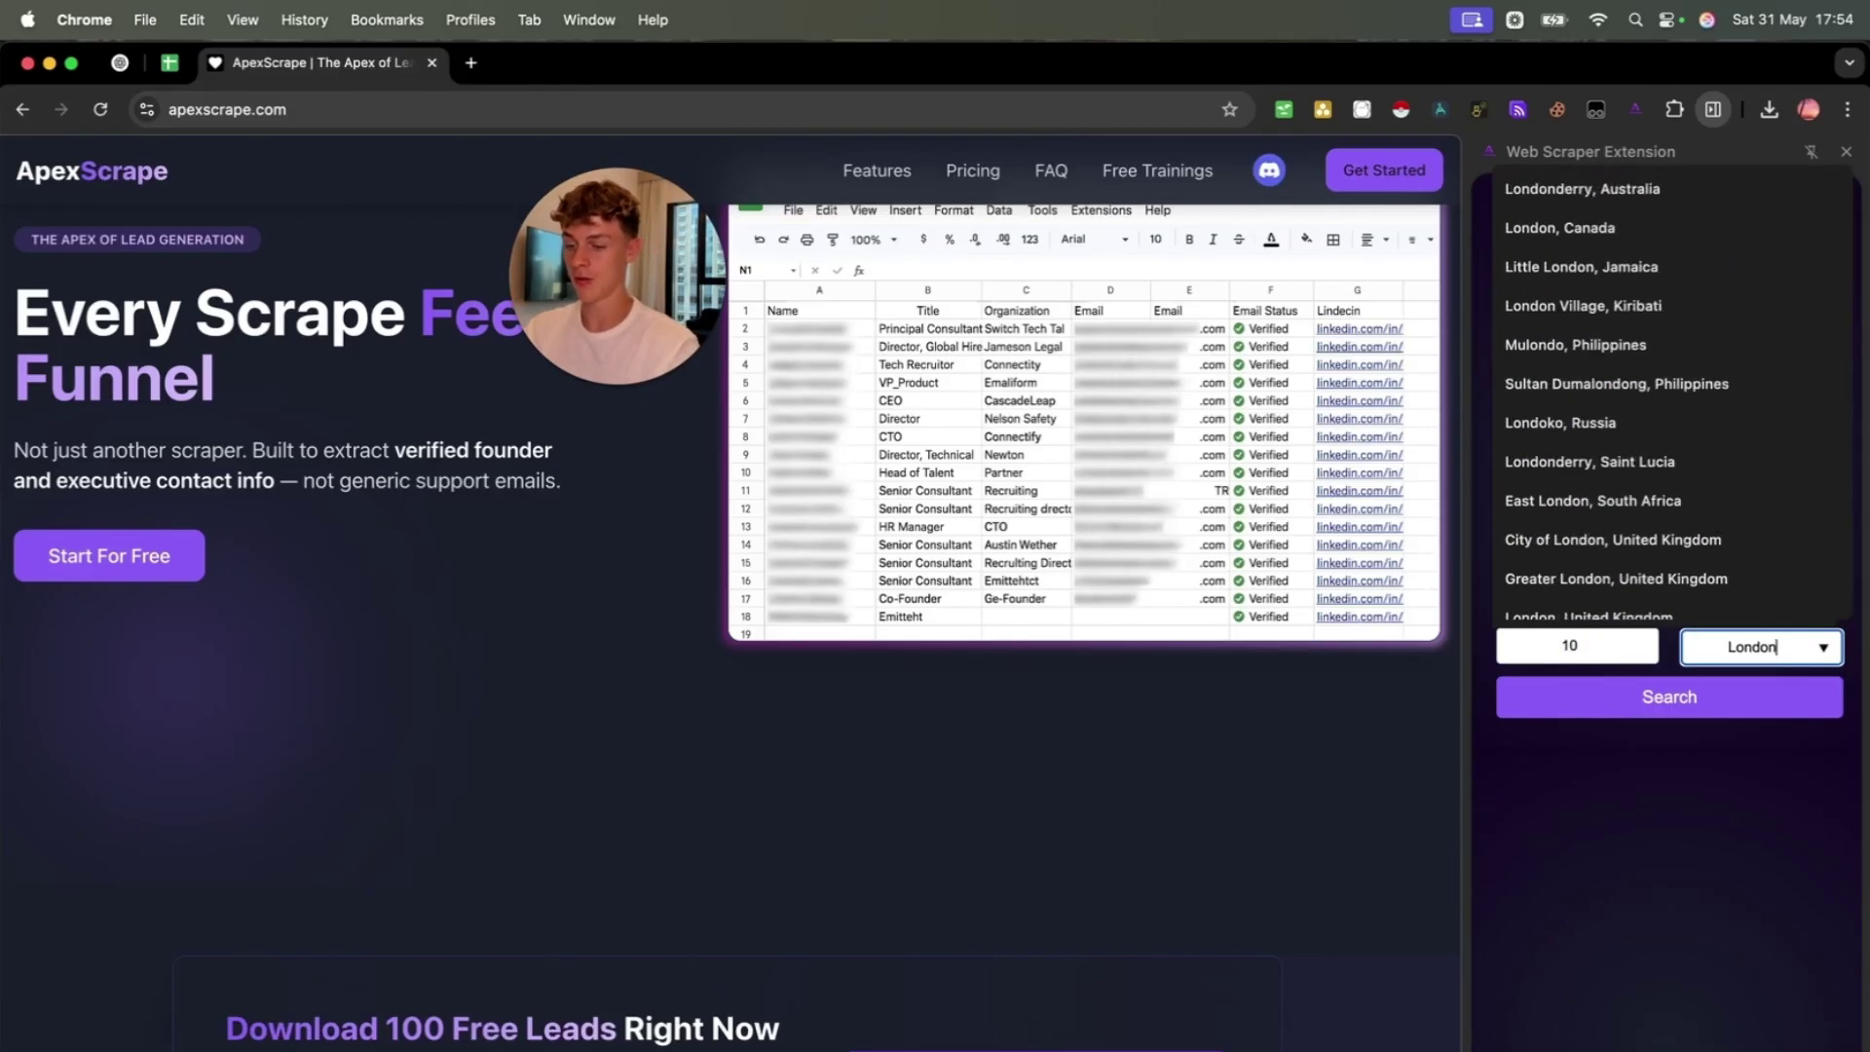
pyautogui.scroll(-1, 1665, 409)
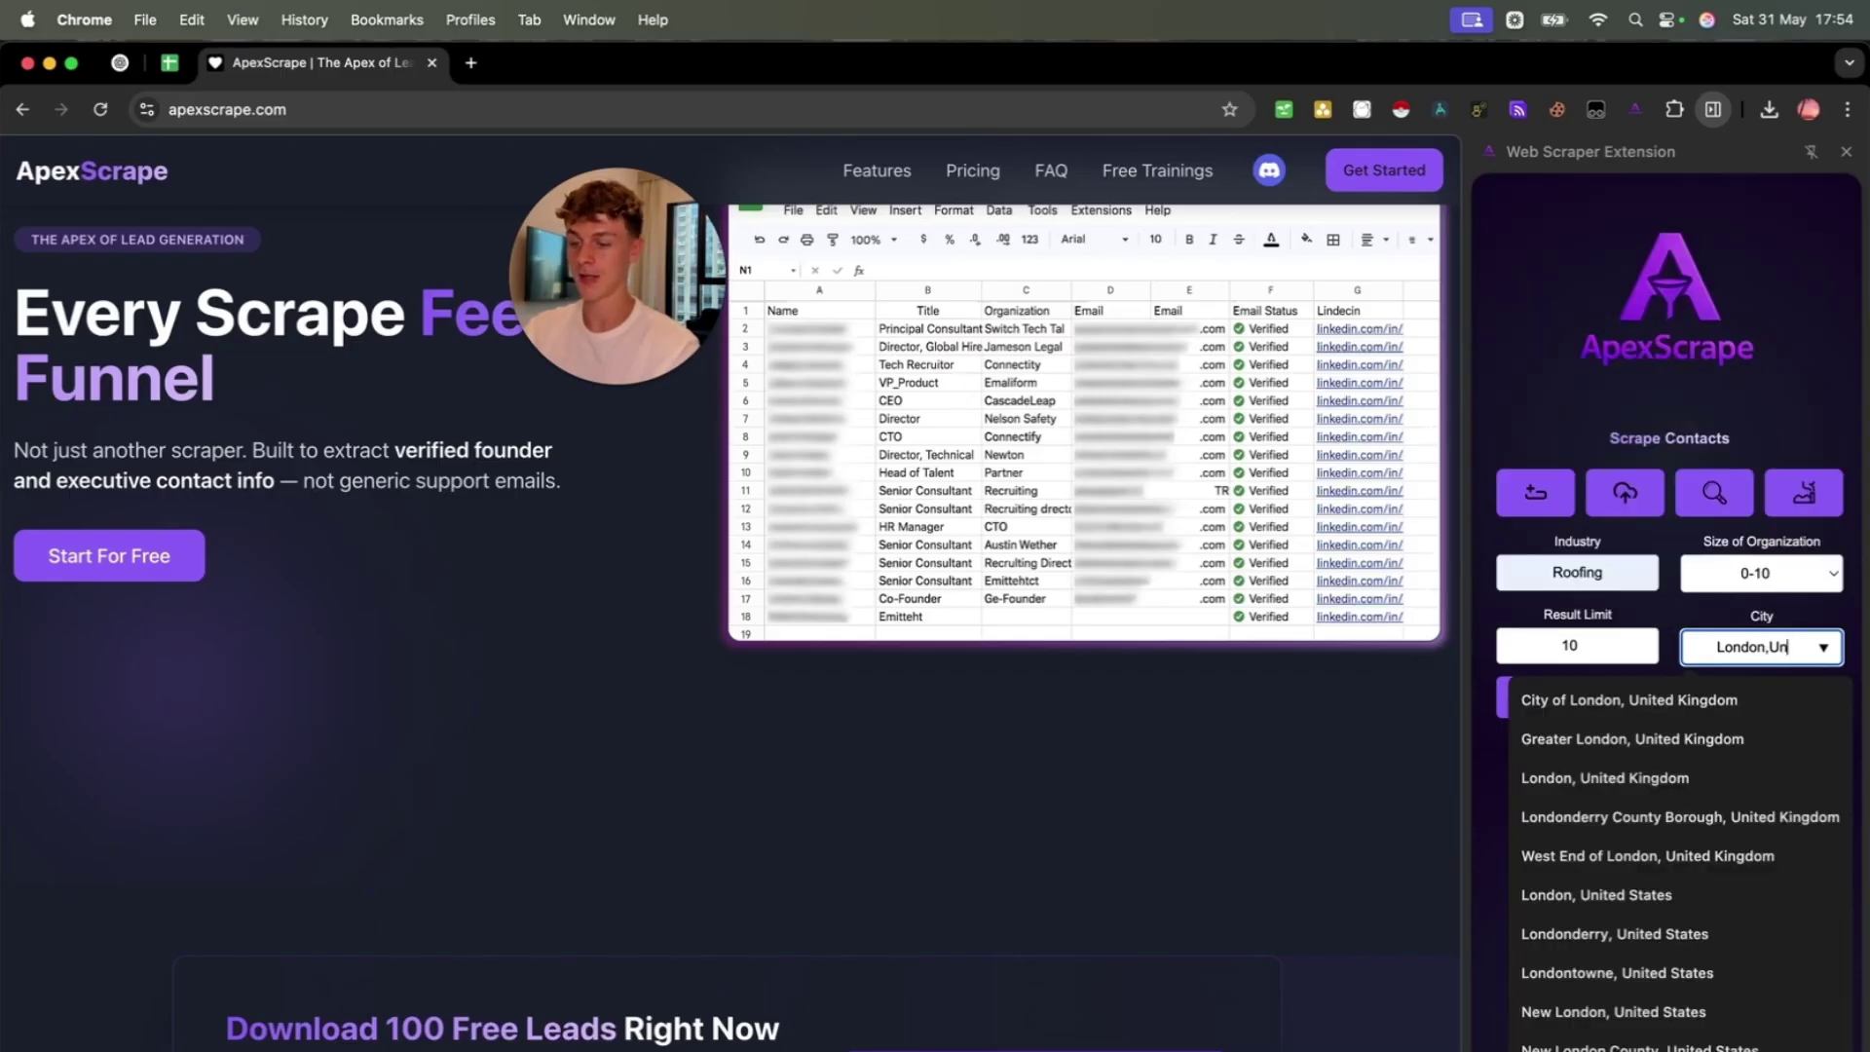
pyautogui.click(1607, 780)
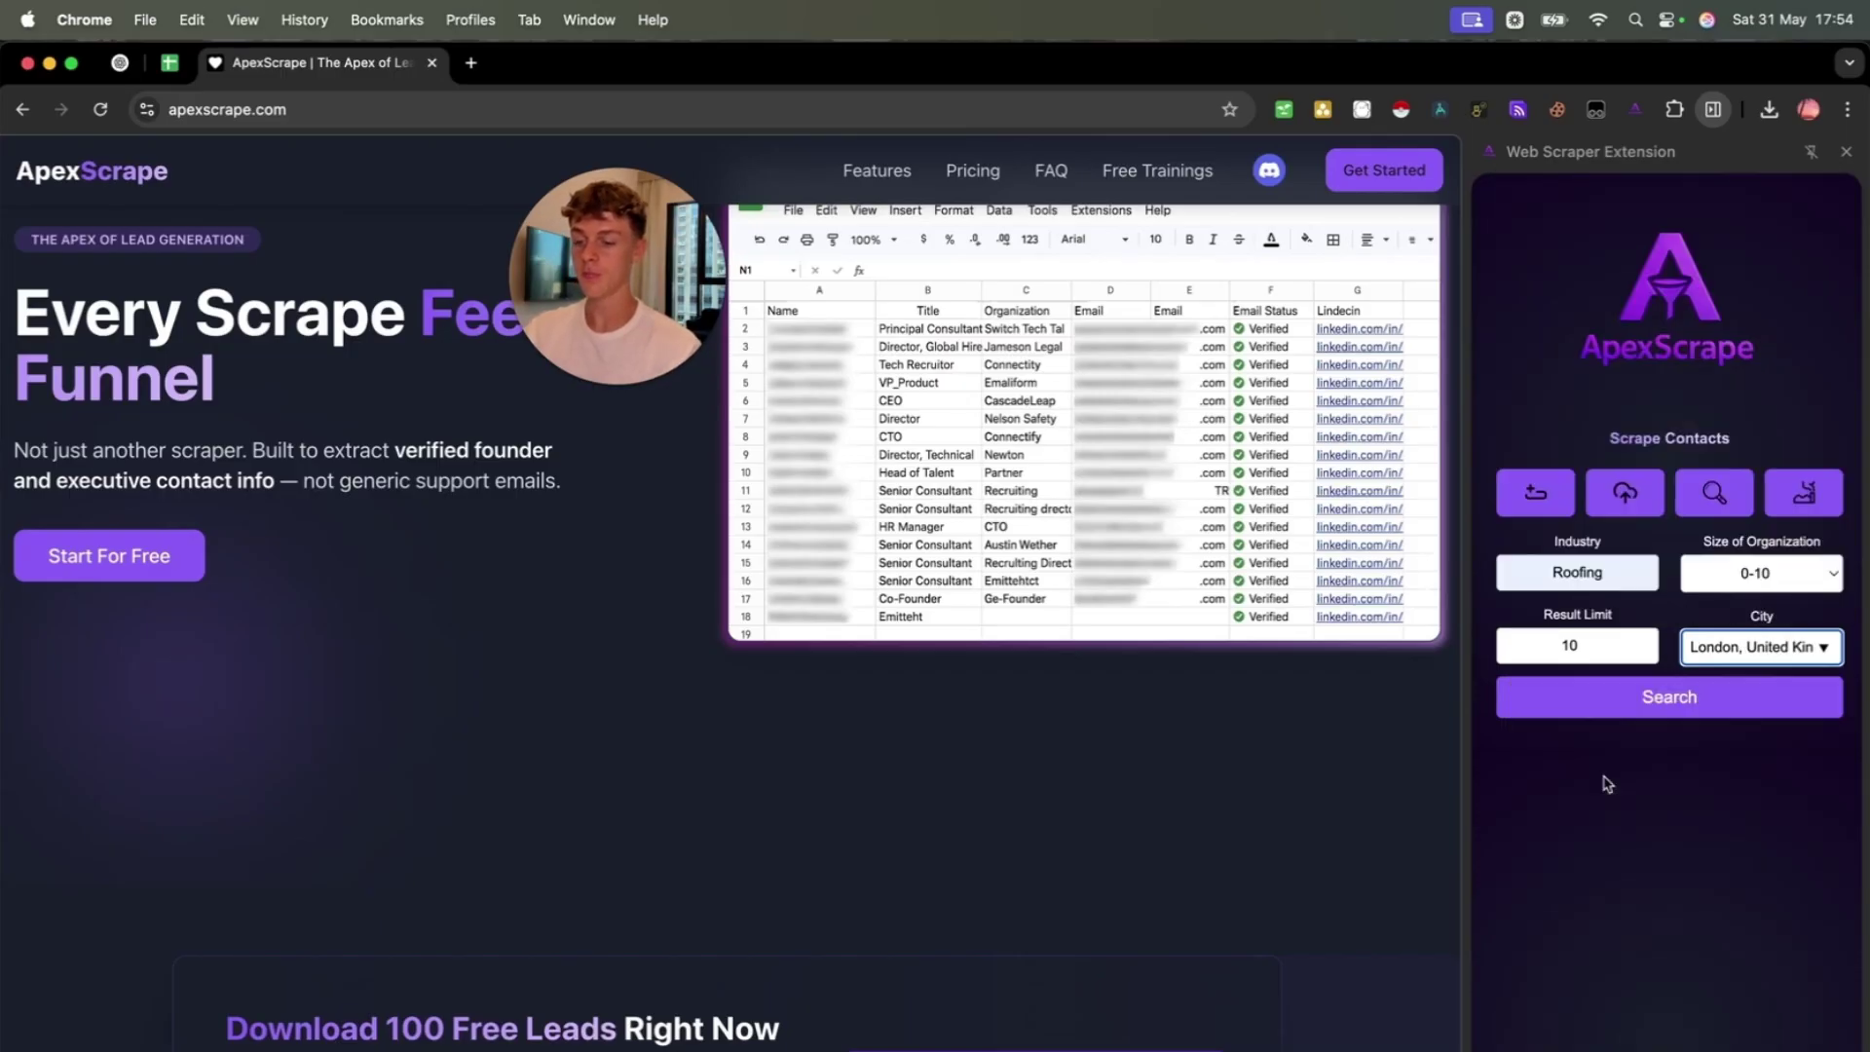
# - Run the search and look over the London roofing contacts' names, titles and phones
pyautogui.click(1683, 695)
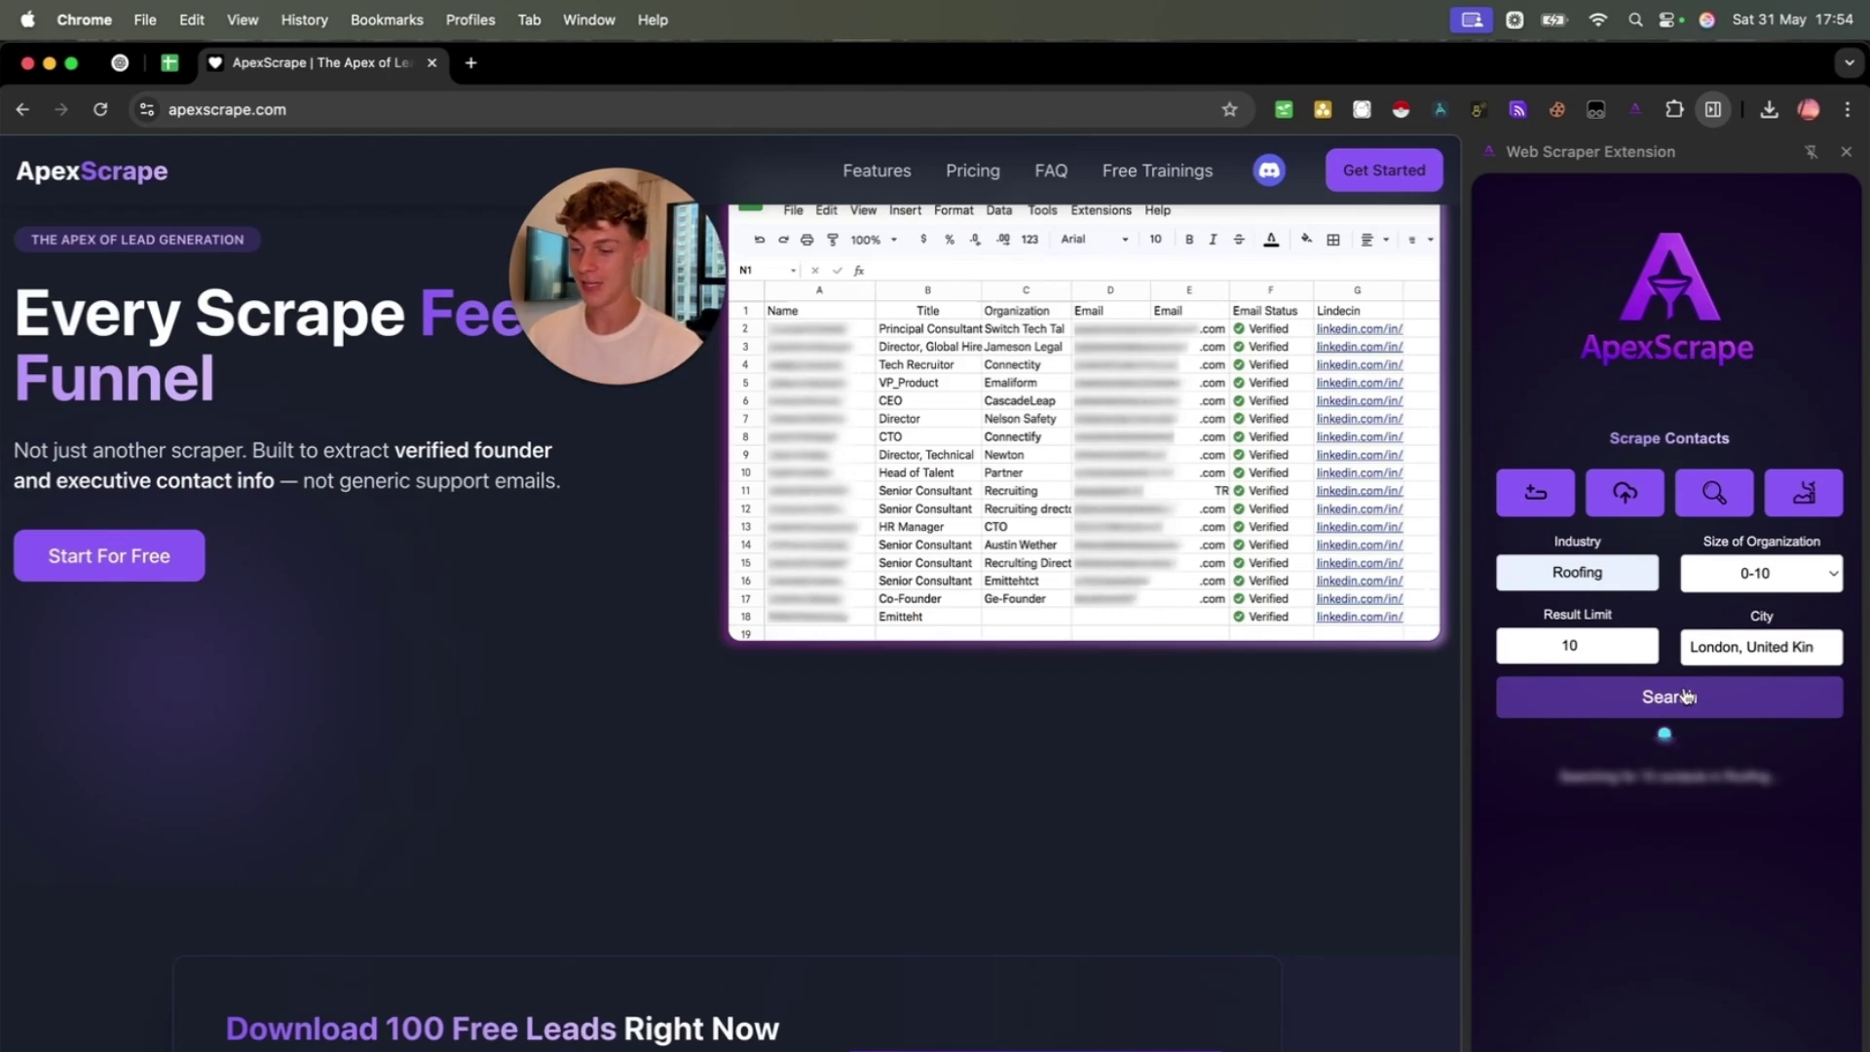
pyautogui.scroll(-2, 1607, 730)
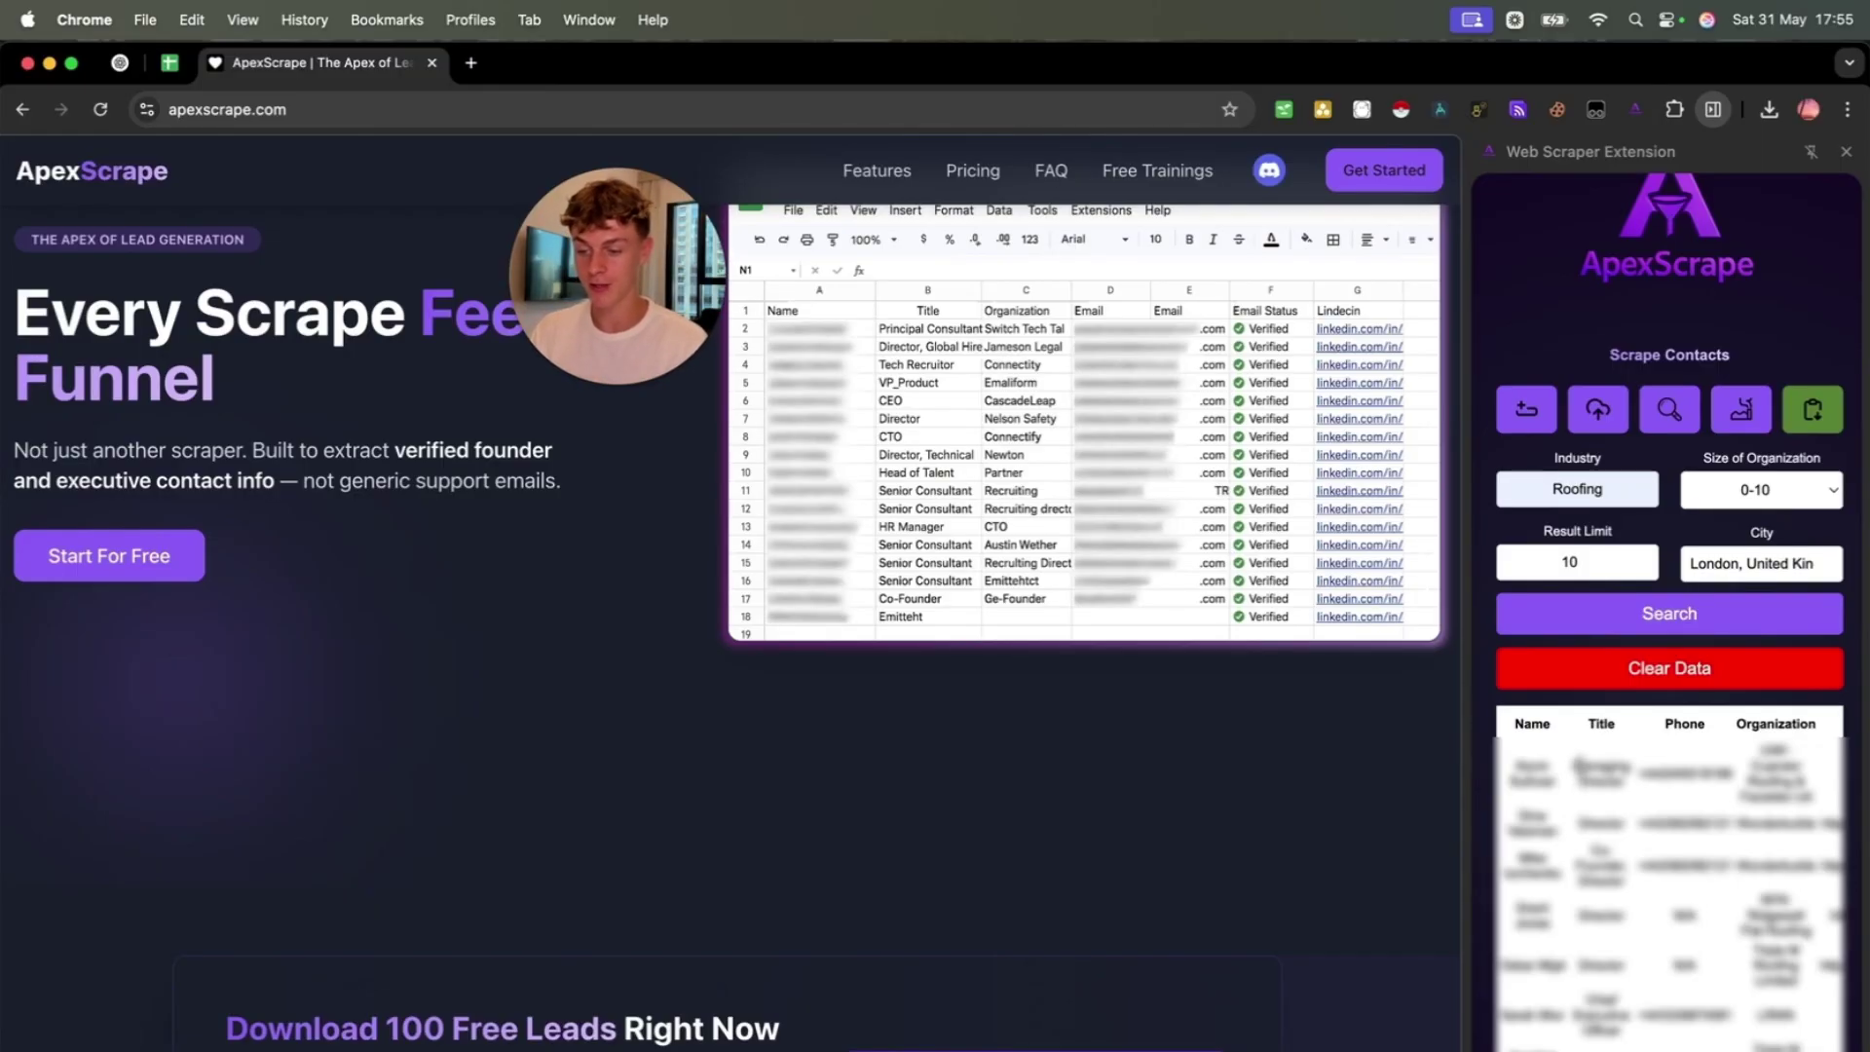
pyautogui.moveTo(1586, 845); pyautogui.dragTo(1612, 901)
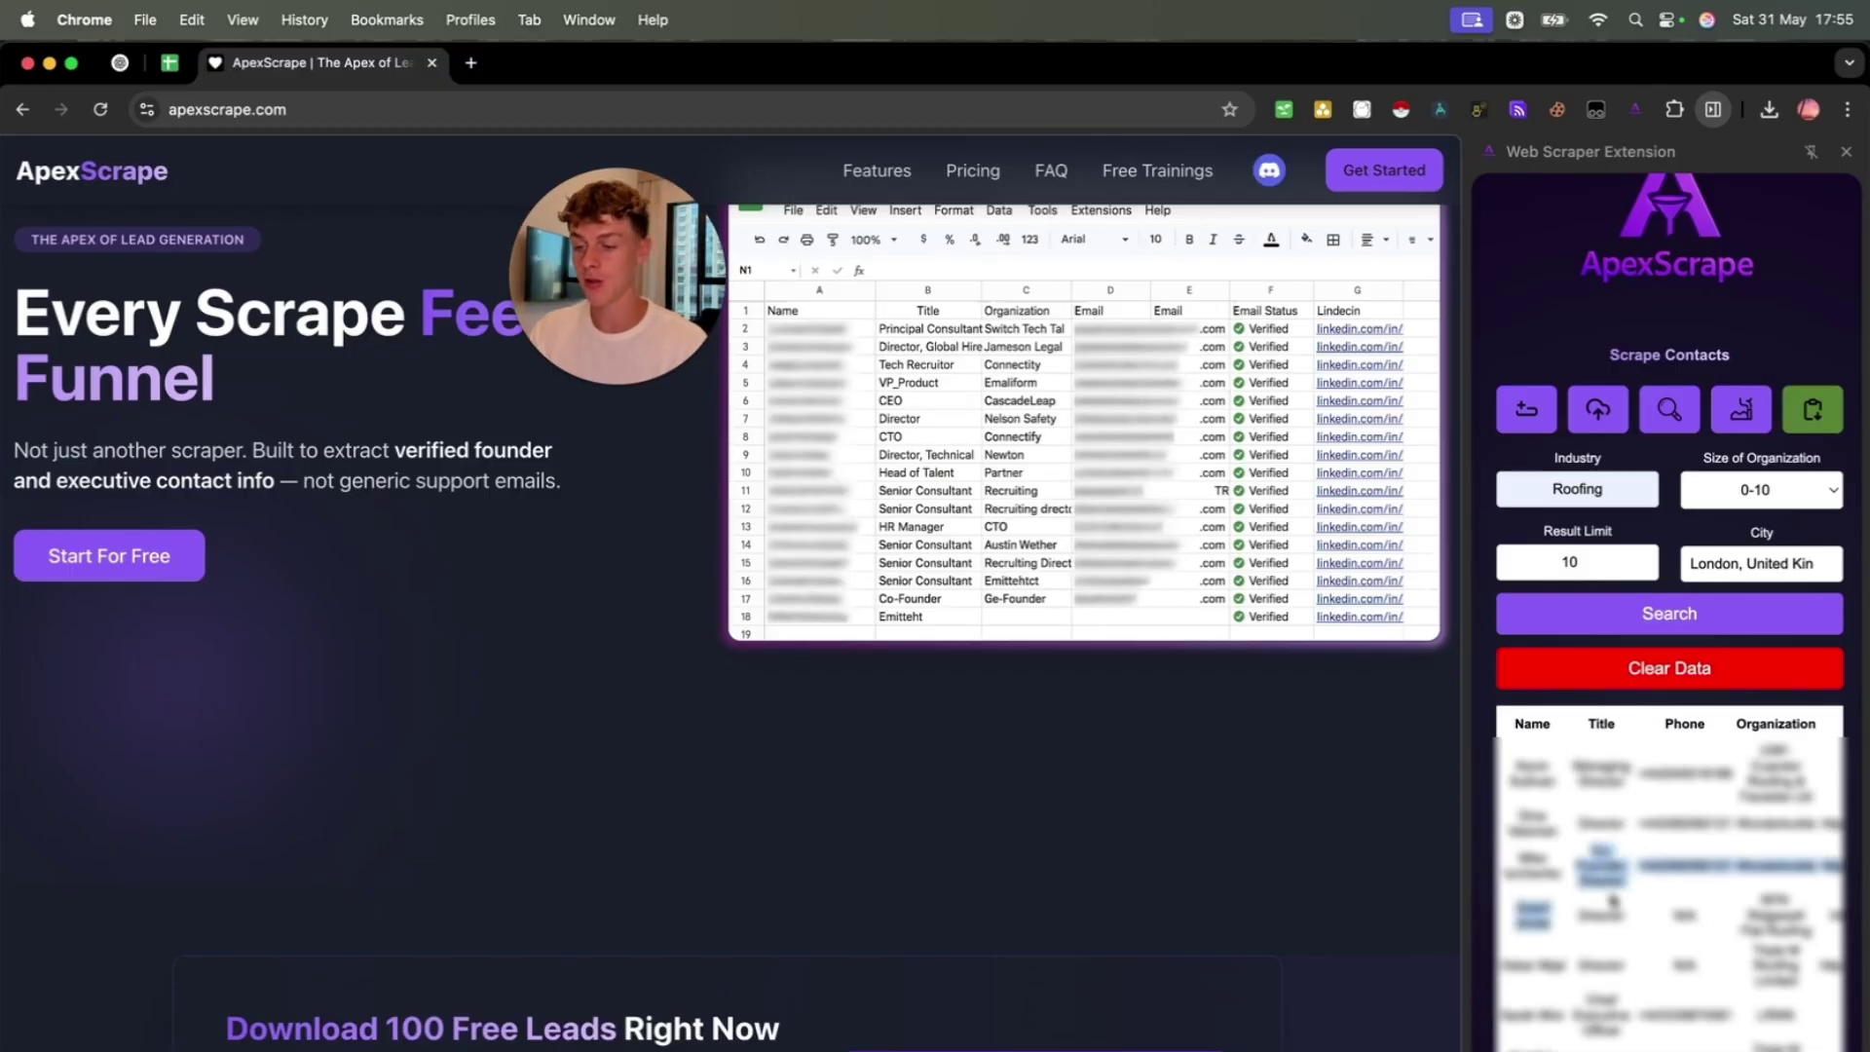
pyautogui.click(1612, 901)
# - Scroll the results table sideways through the Website, Email, Email Status and LinkedIn columns
pyautogui.hscroll(2, 1617, 876)
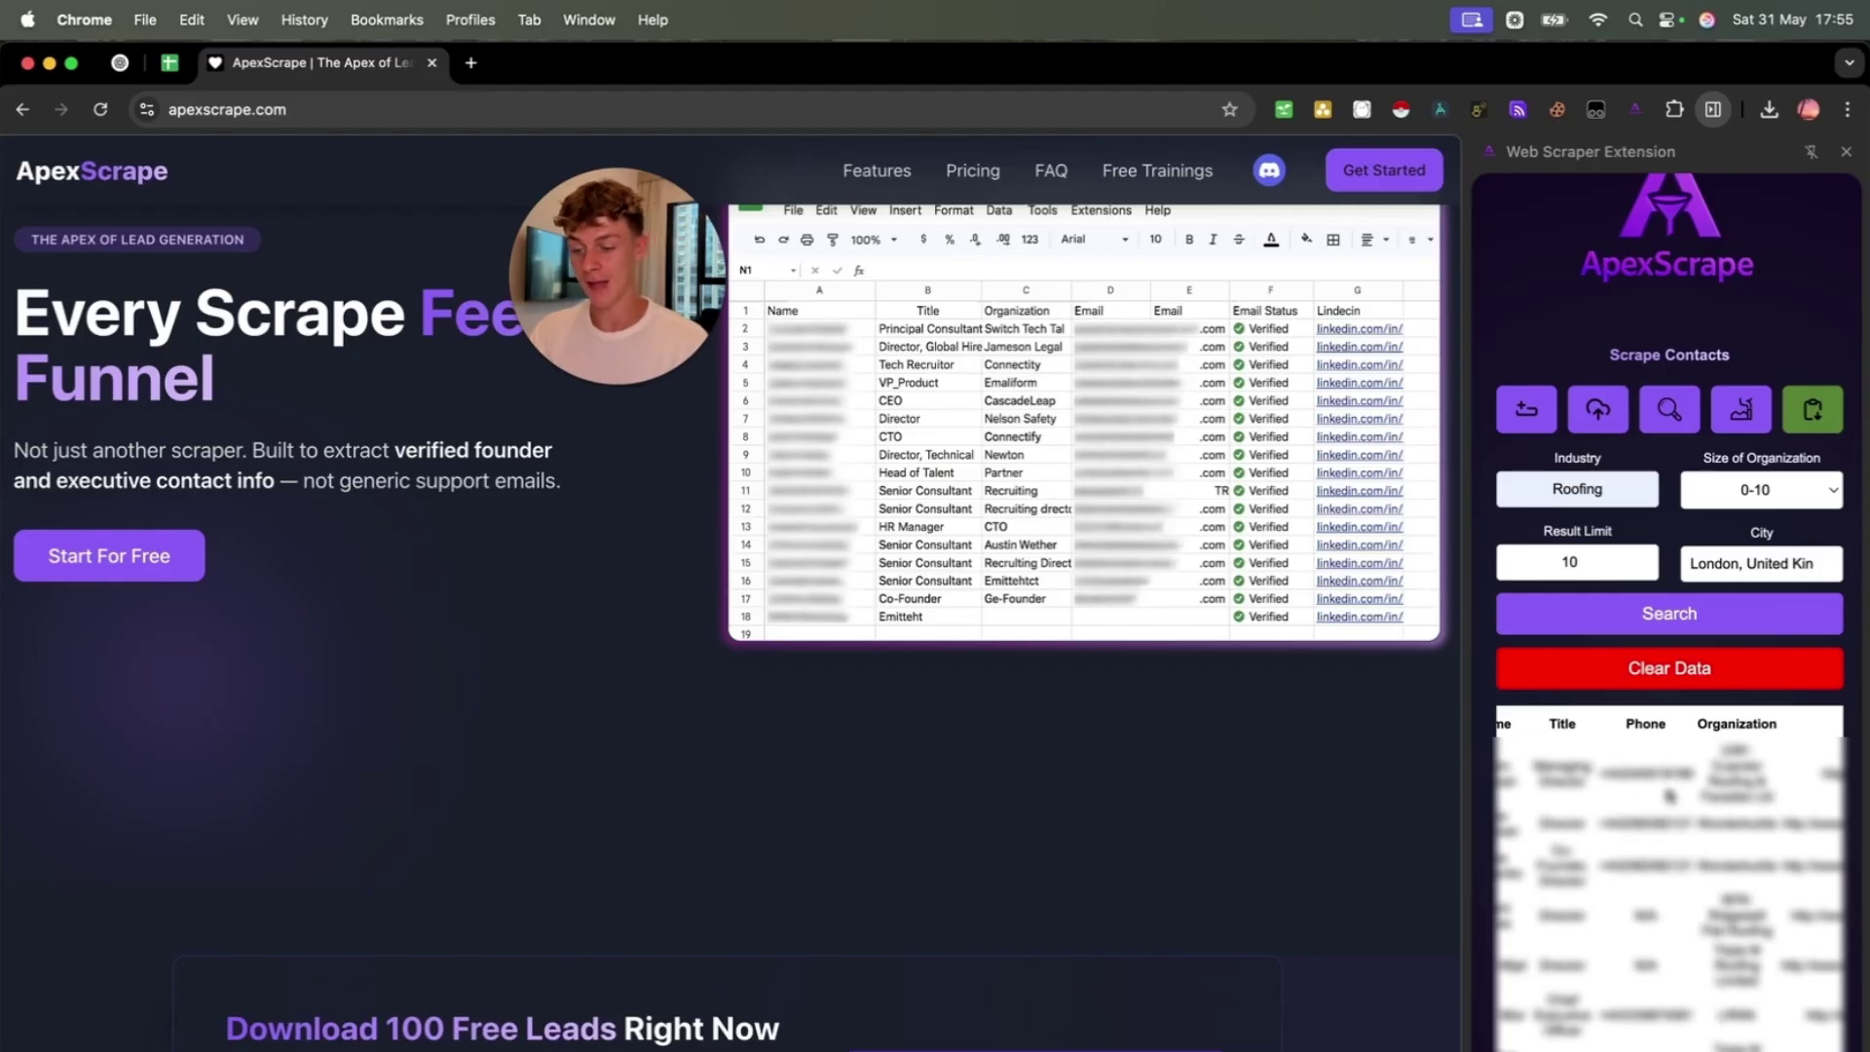
pyautogui.hscroll(5, 1670, 797)
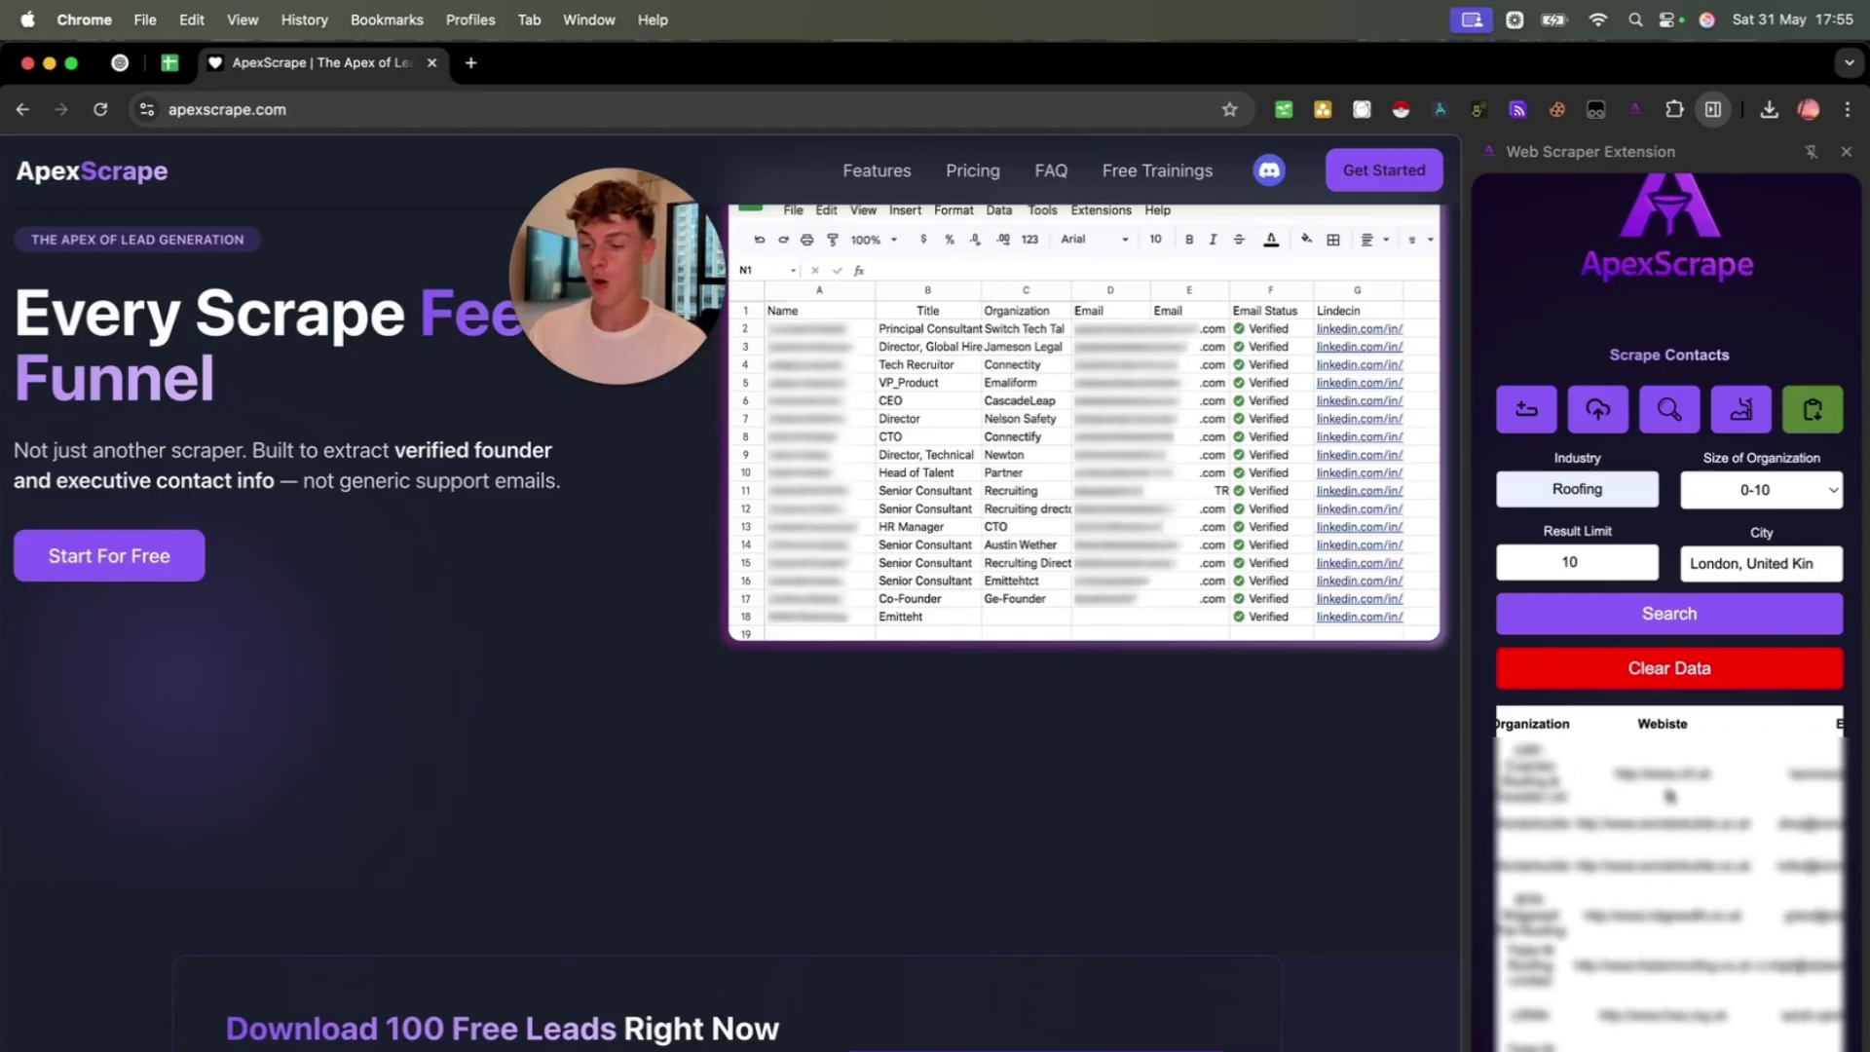
pyautogui.hscroll(2, 1693, 780)
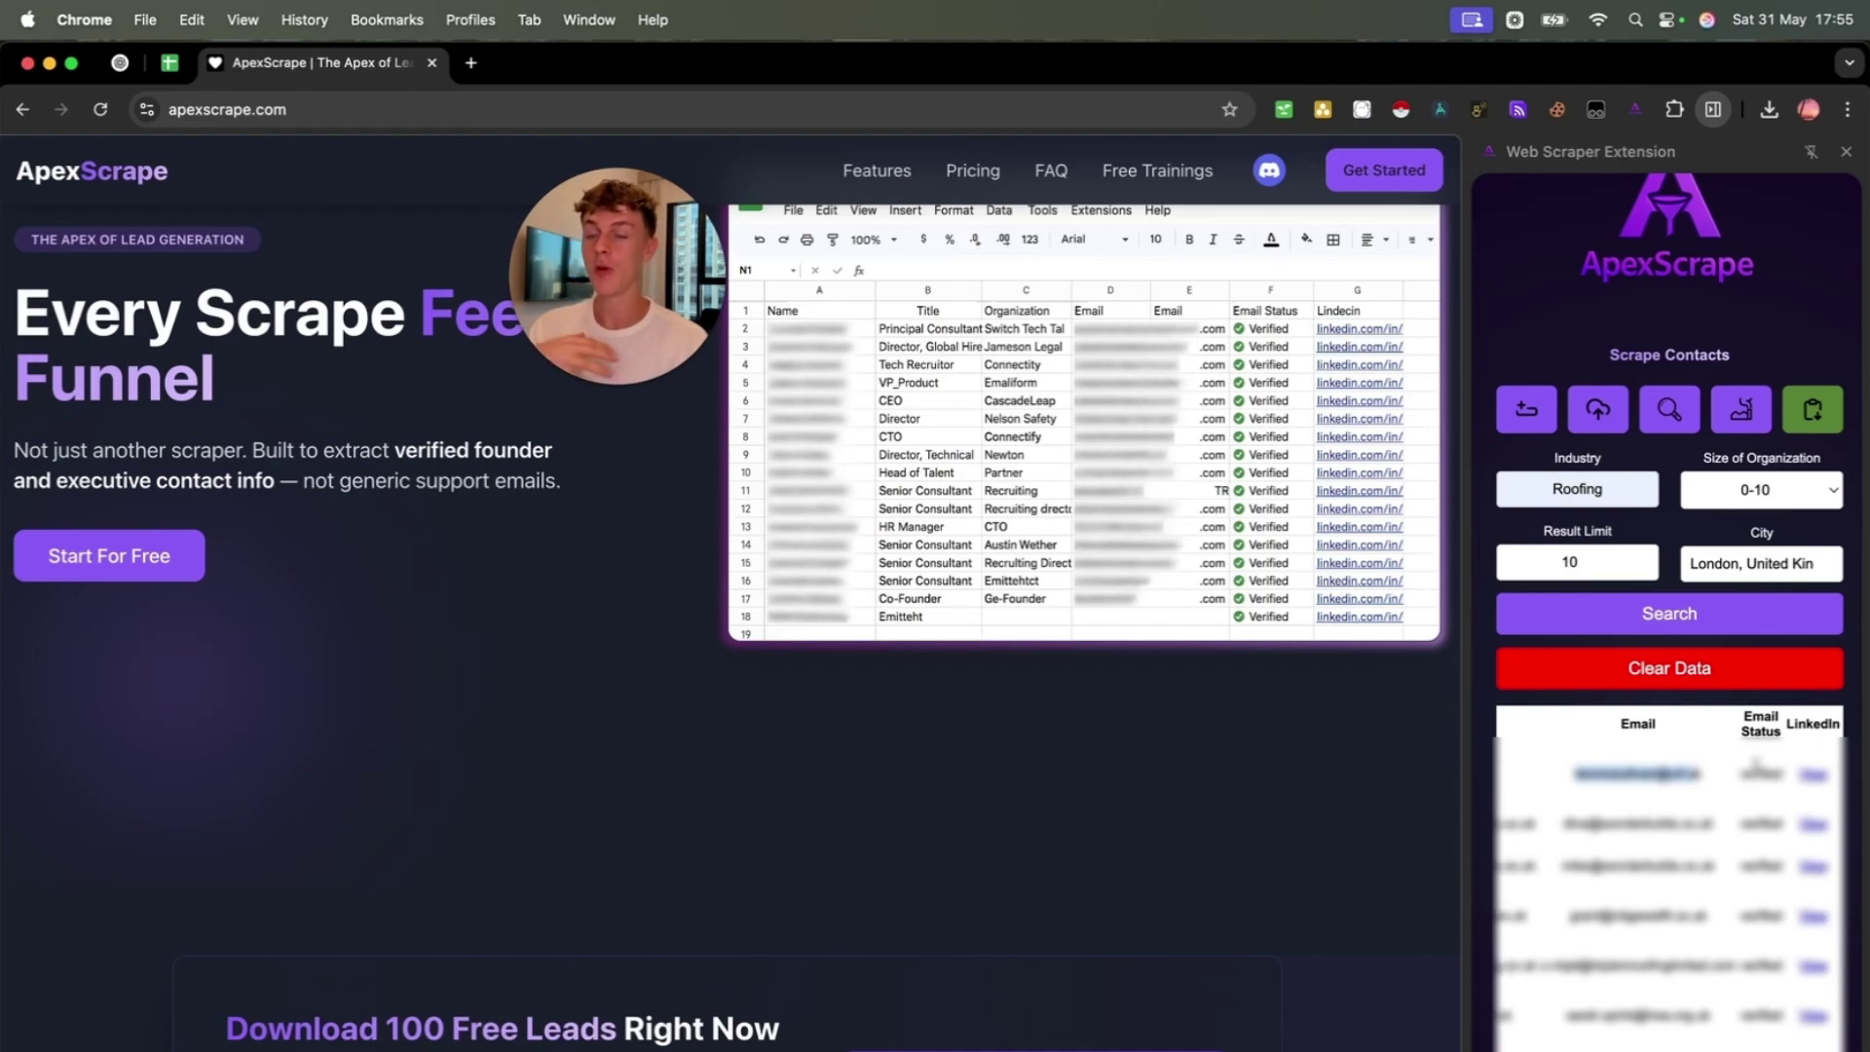
pyautogui.hscroll(-7, 1652, 808)
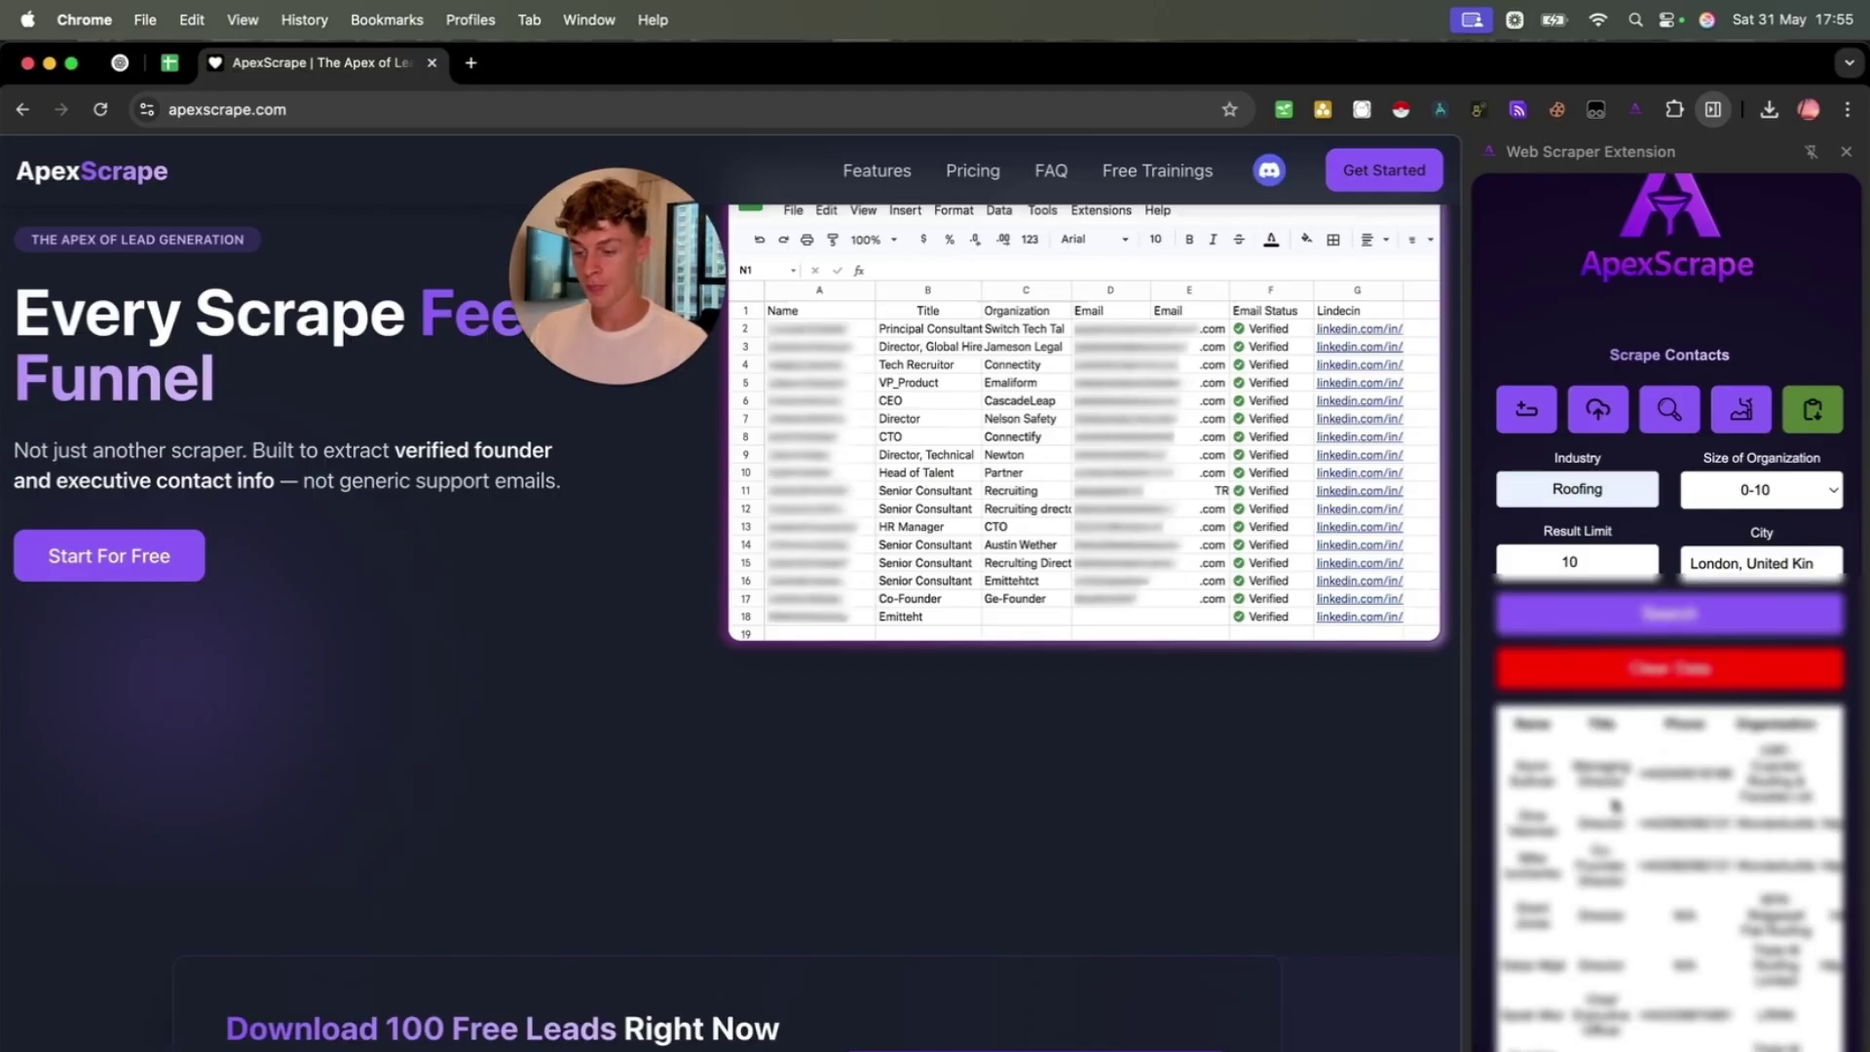
pyautogui.scroll(-3, 1614, 806)
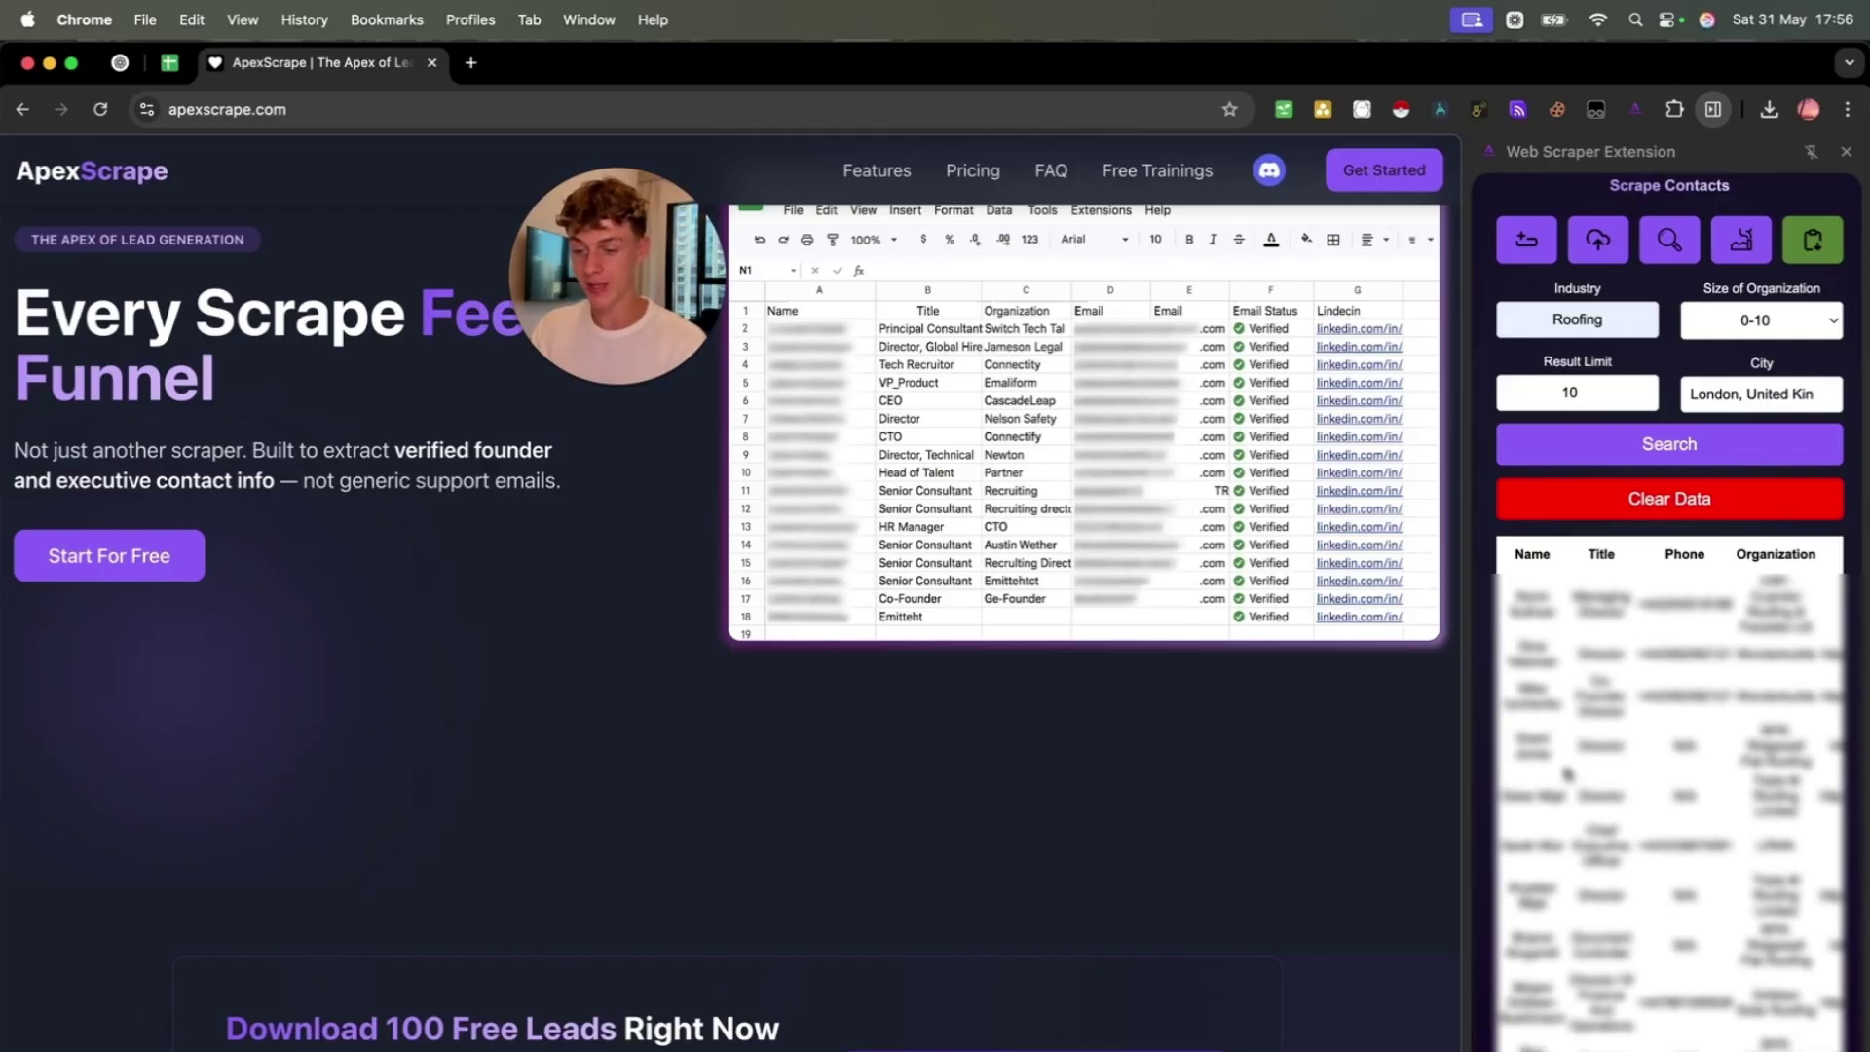
pyautogui.scroll(5, 1567, 772)
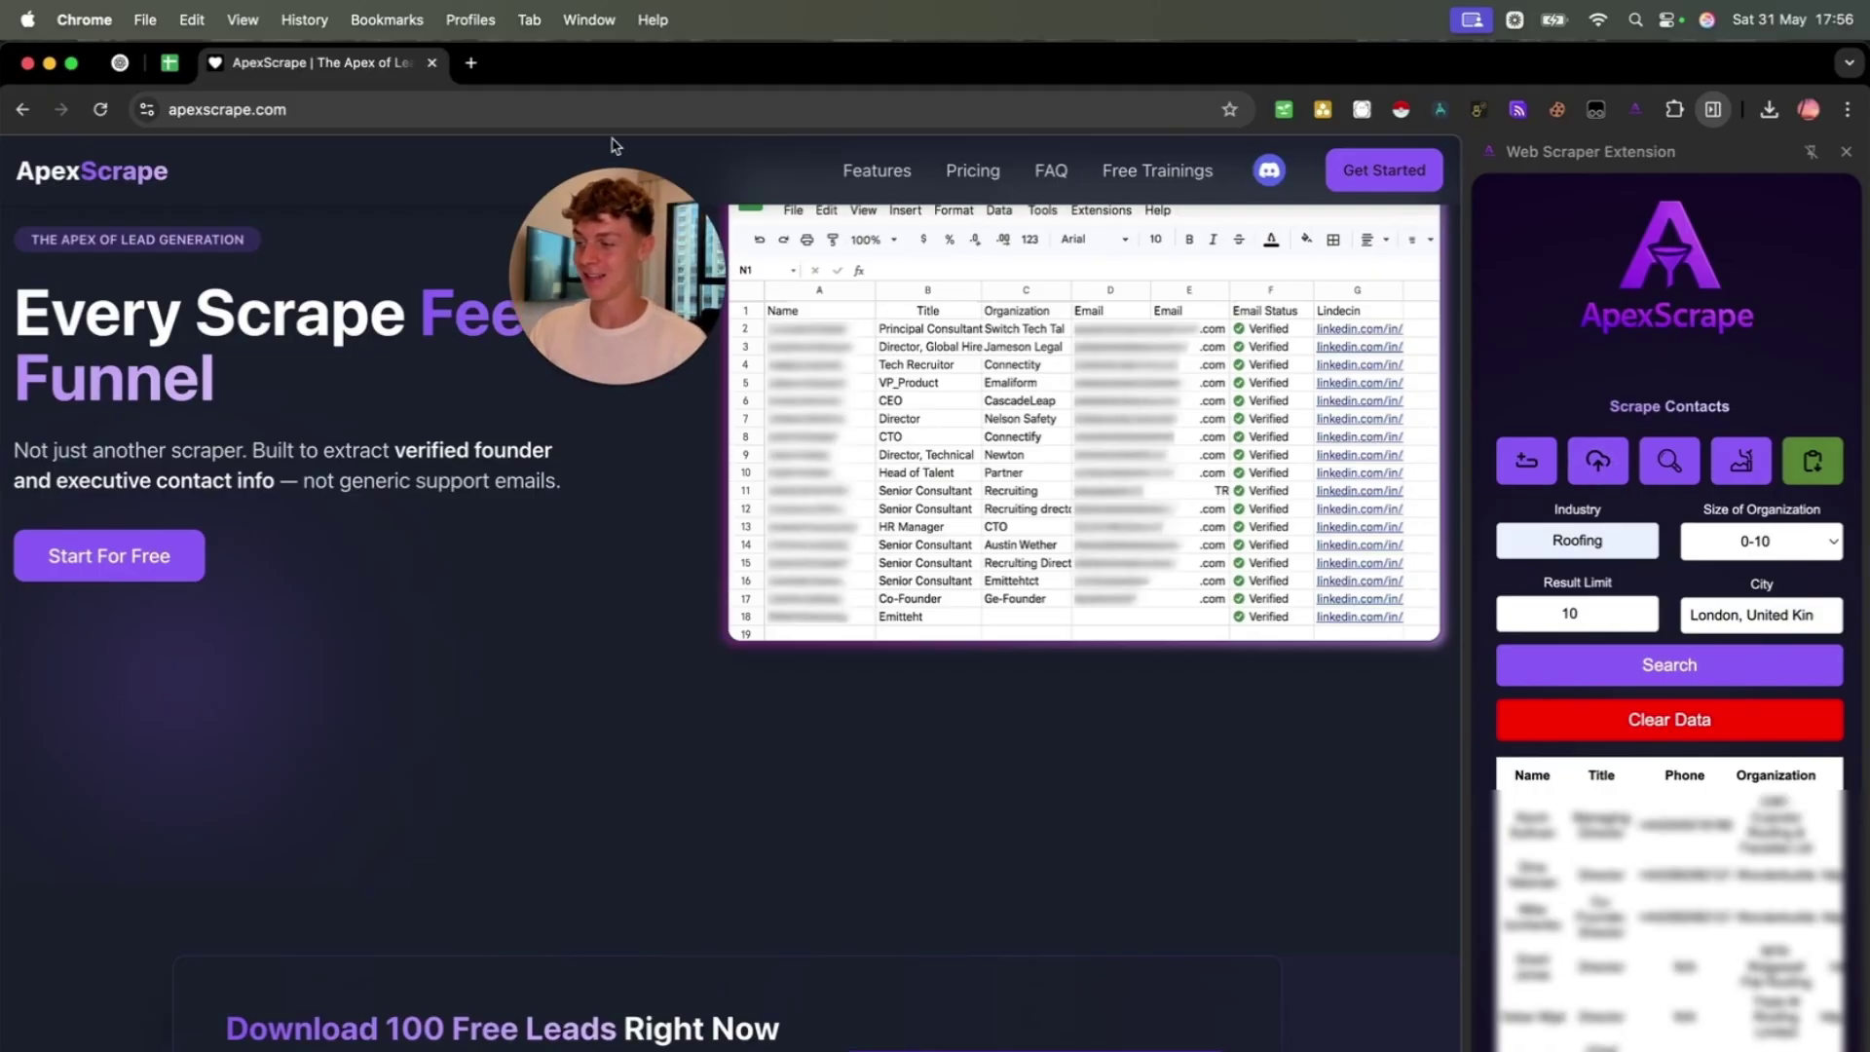
# - Load acquisition.com in a new browser tab
pyautogui.click(471, 62)
pyautogui.write('acquisition.com')
pyautogui.press('Return')
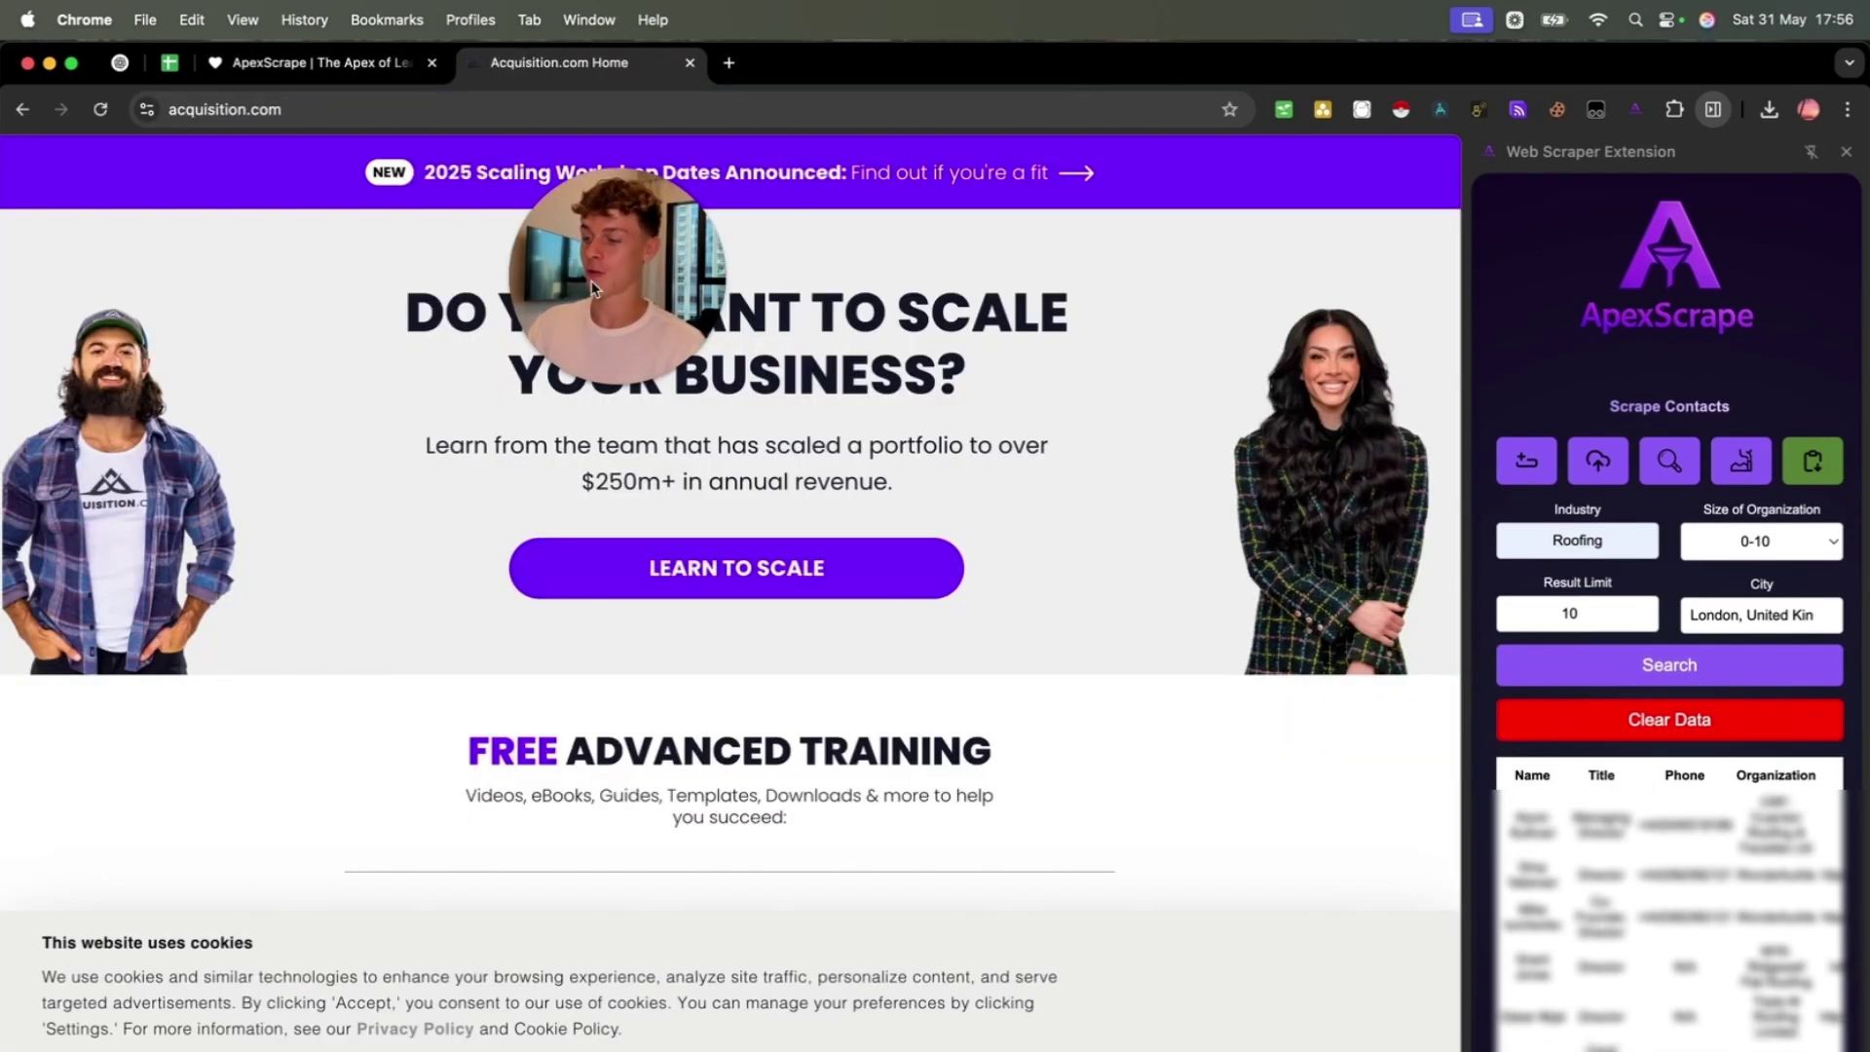
pyautogui.moveTo(600, 261); pyautogui.dragTo(383, 690)
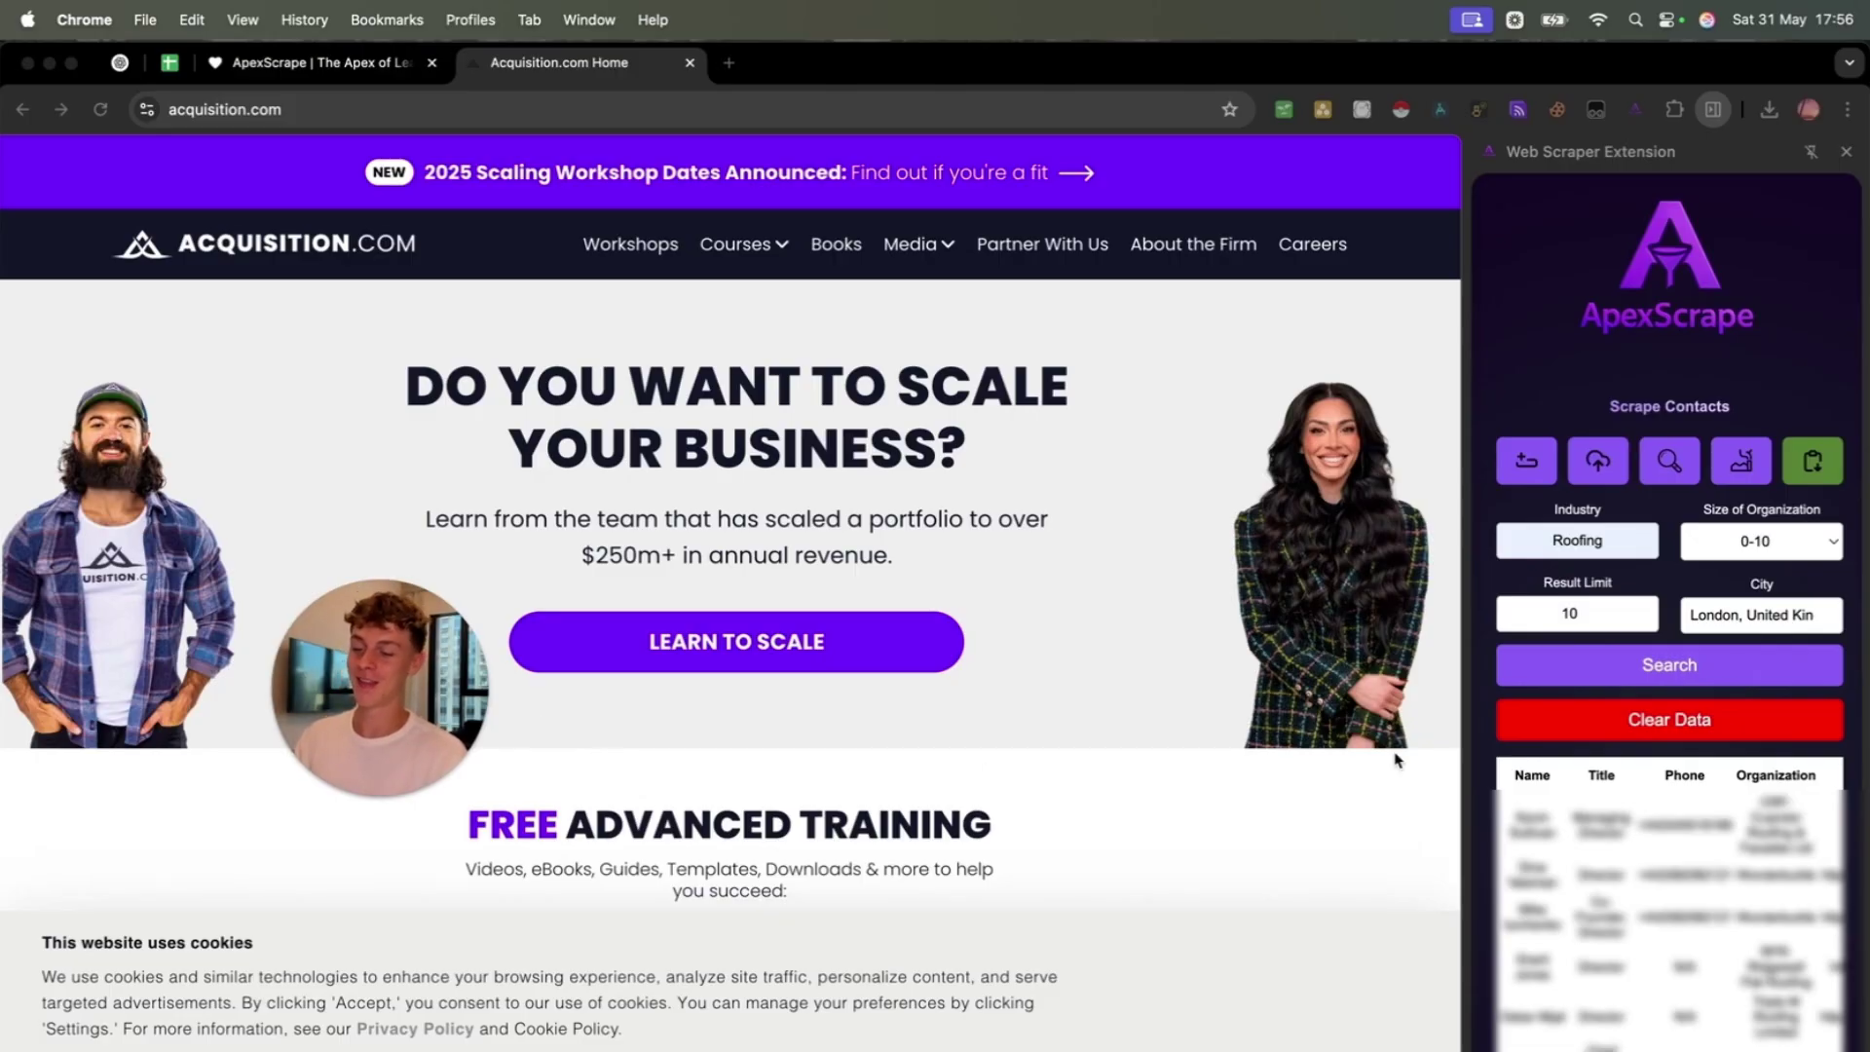
# - Clear all previously scraped results from the ApexScrape panel
pyautogui.click(1605, 721)
pyautogui.click(1003, 468)
pyautogui.click(1020, 464)
# - Paste the acquisition.com address as the URL to scrape and start scraping
pyautogui.click(1537, 495)
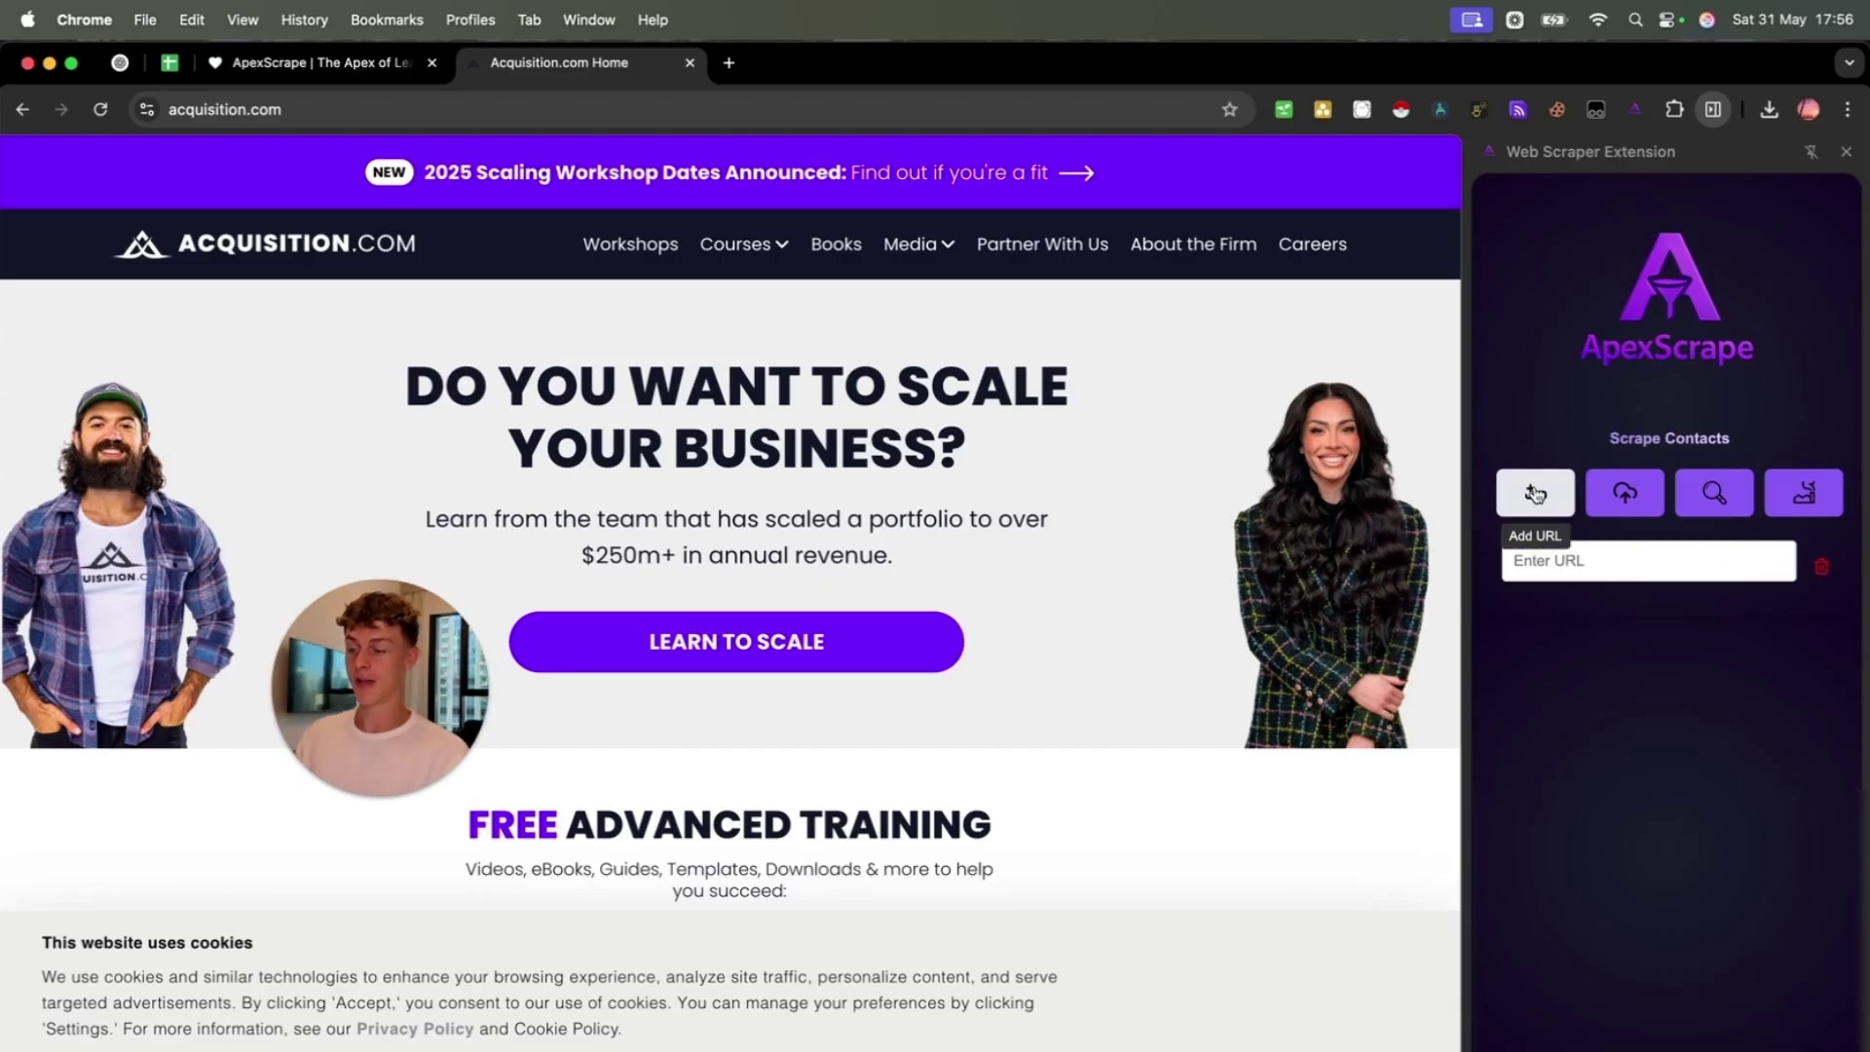
pyautogui.click(365, 108)
pyautogui.press('super+c')
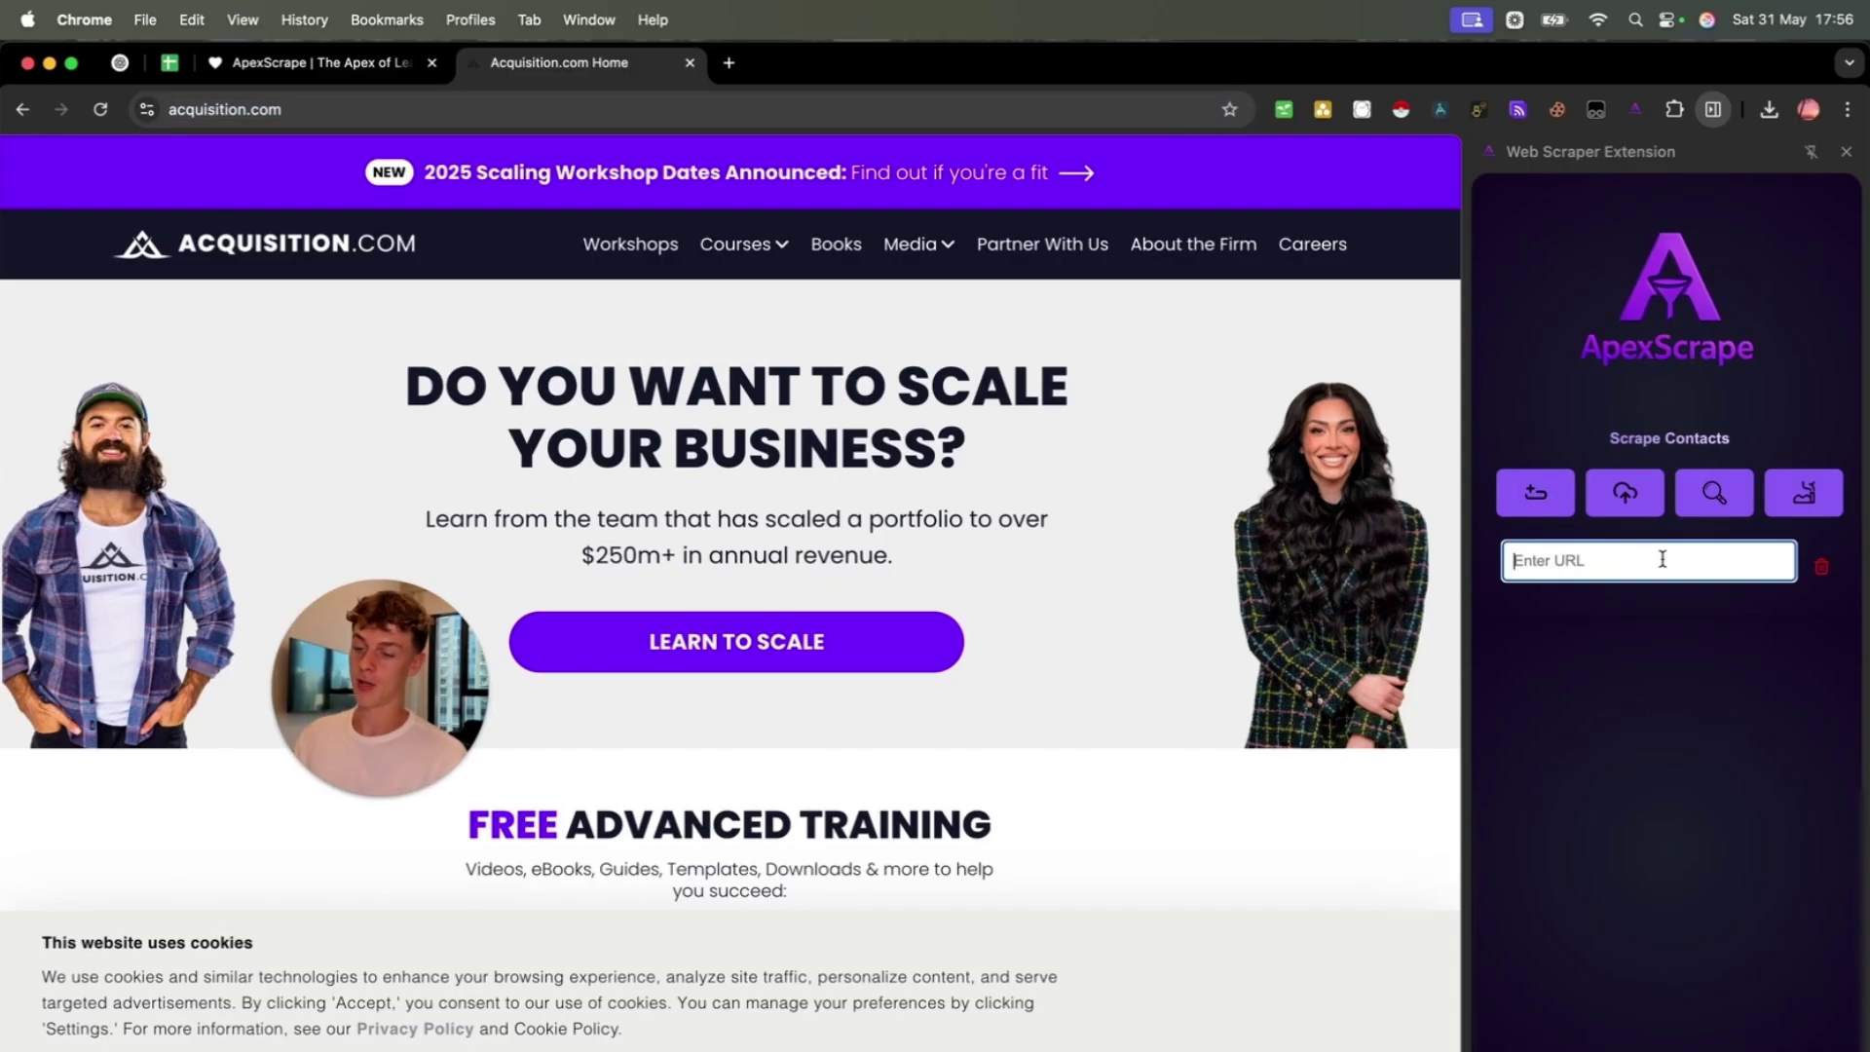
pyautogui.click(1662, 559)
pyautogui.press('super+v')
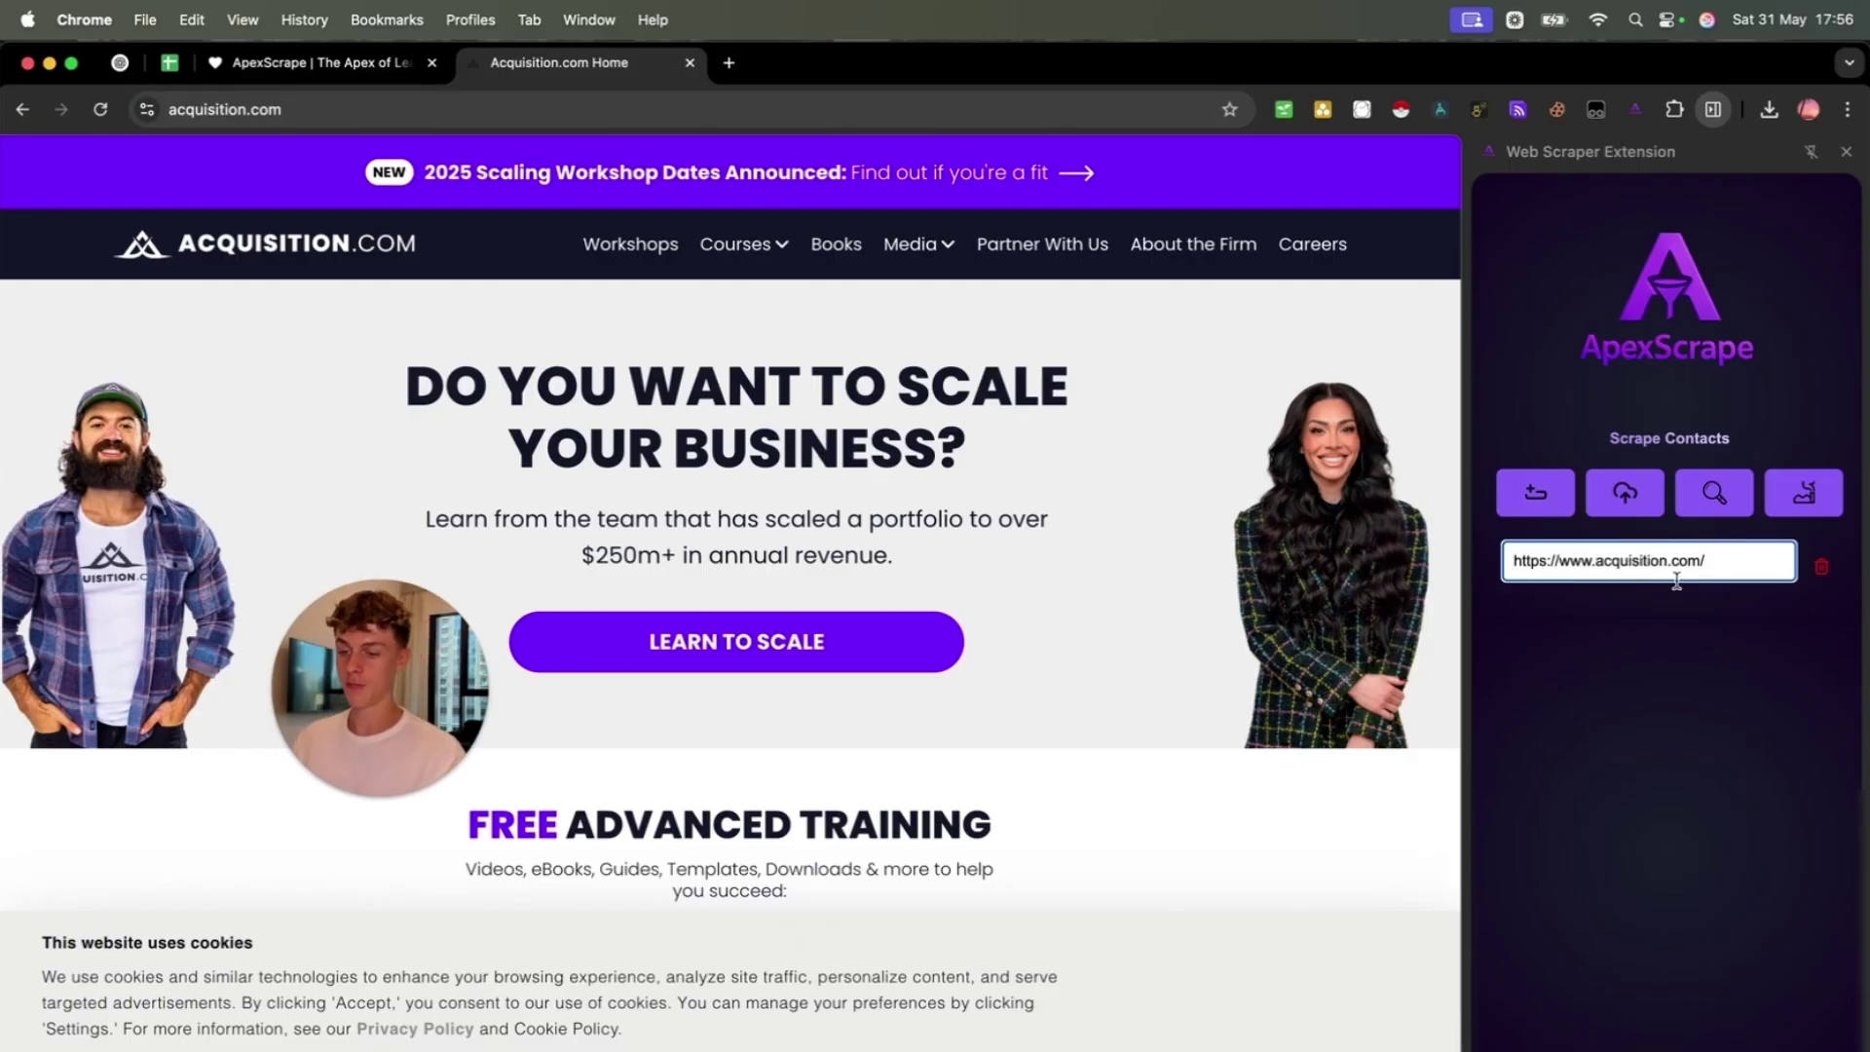
pyautogui.click(1714, 494)
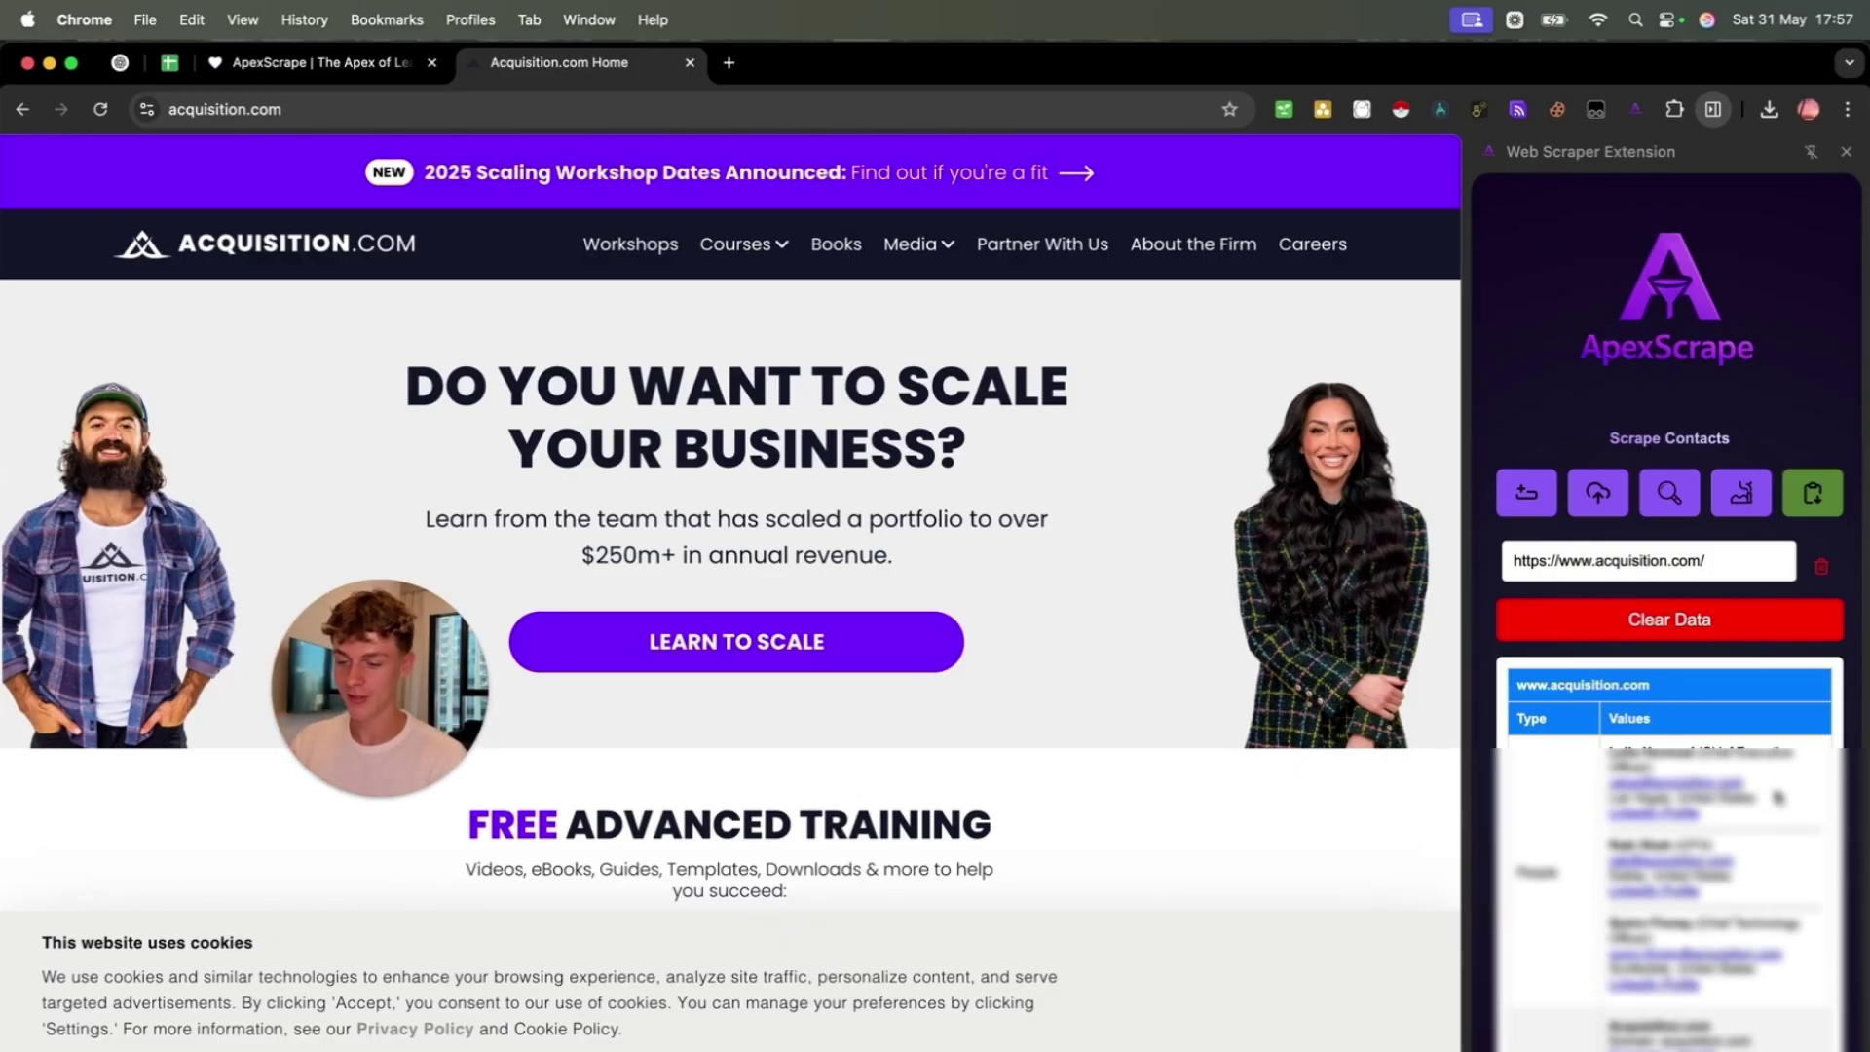
# - Scroll through the acquisition.com results: three people plus domain, employee count, headquarters and founding details
pyautogui.scroll(-1, 1733, 809)
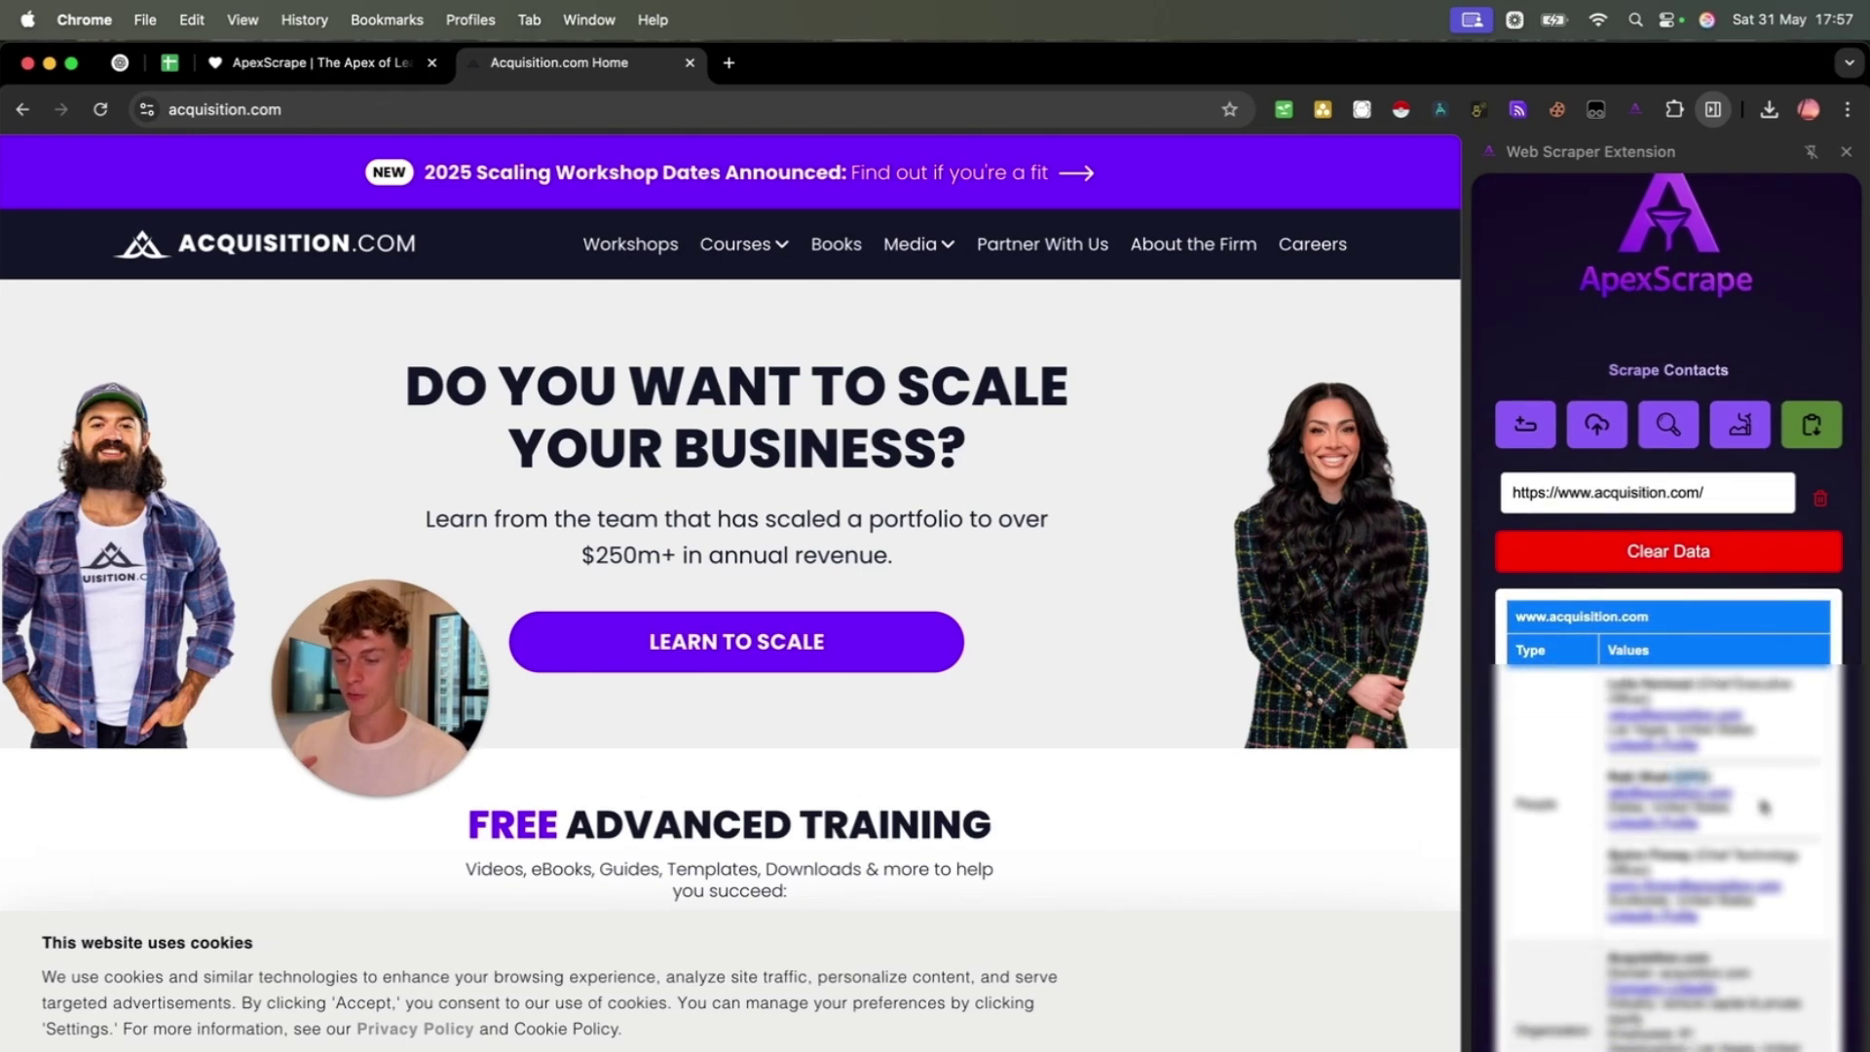
pyautogui.scroll(-1, 1761, 816)
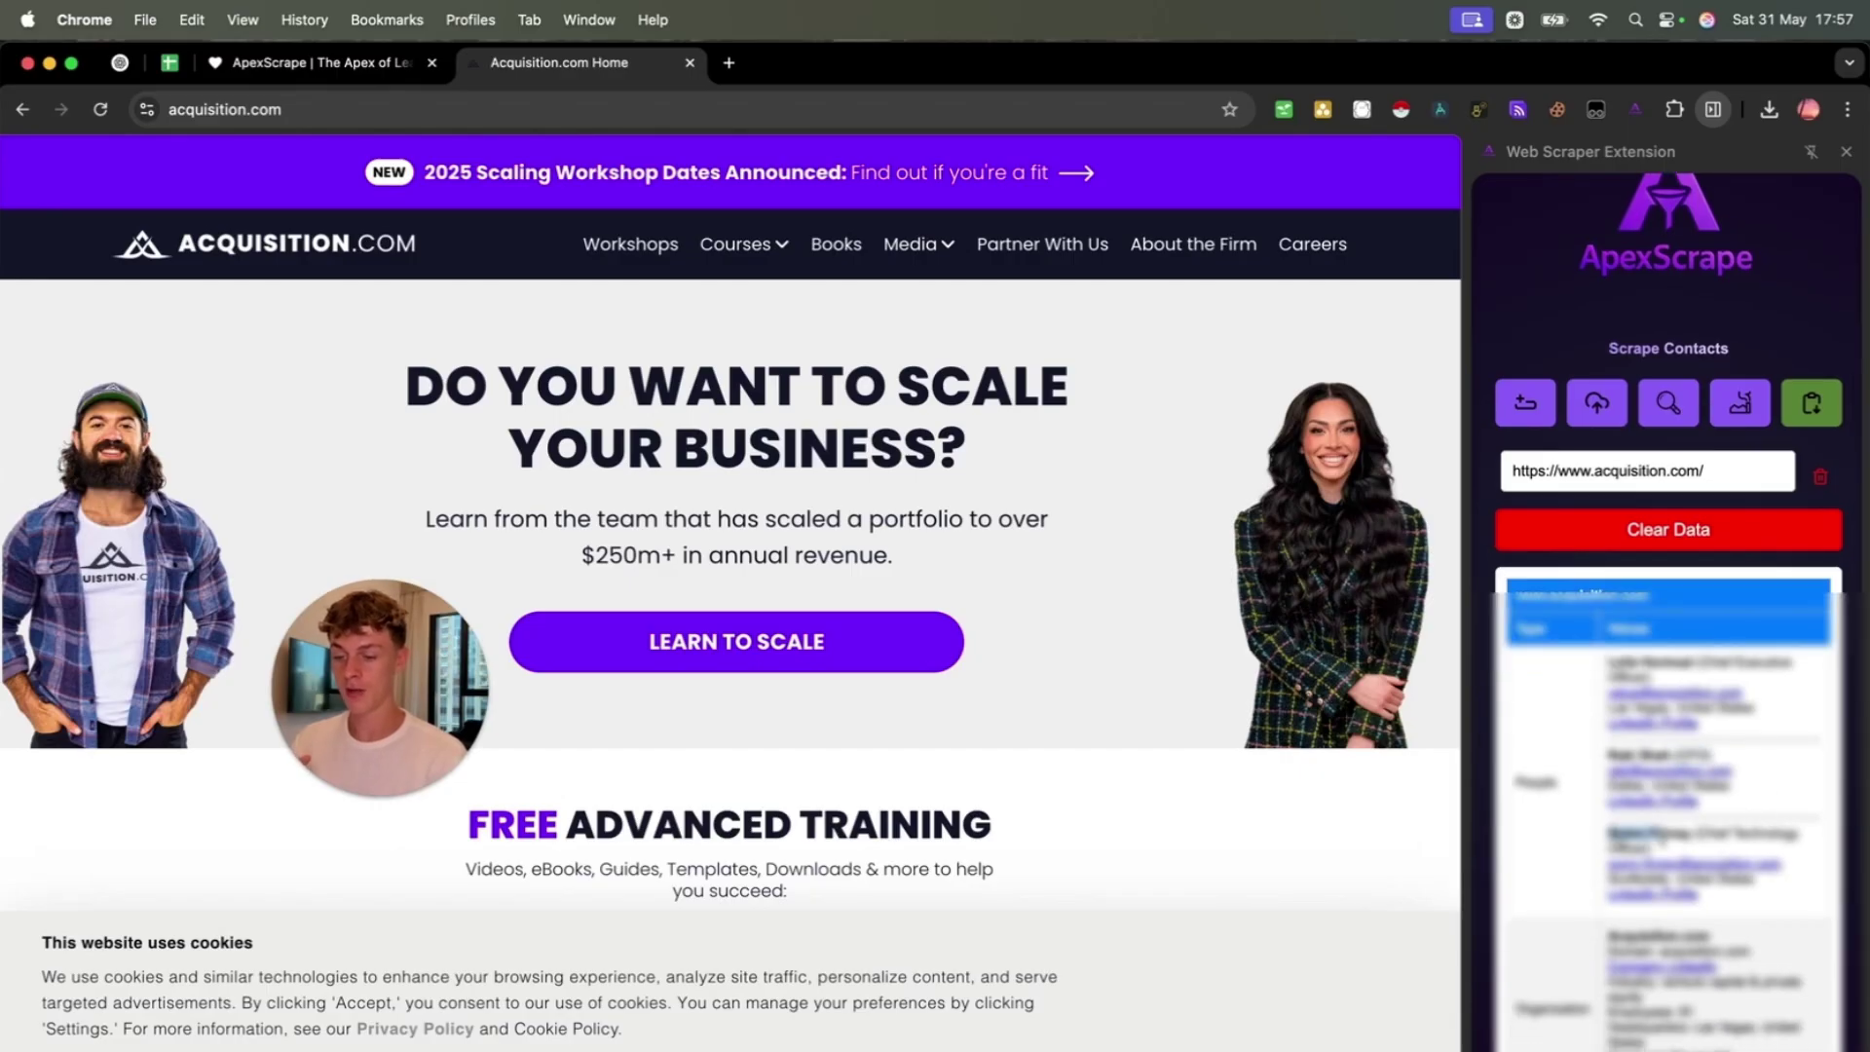
pyautogui.scroll(-2, 1715, 830)
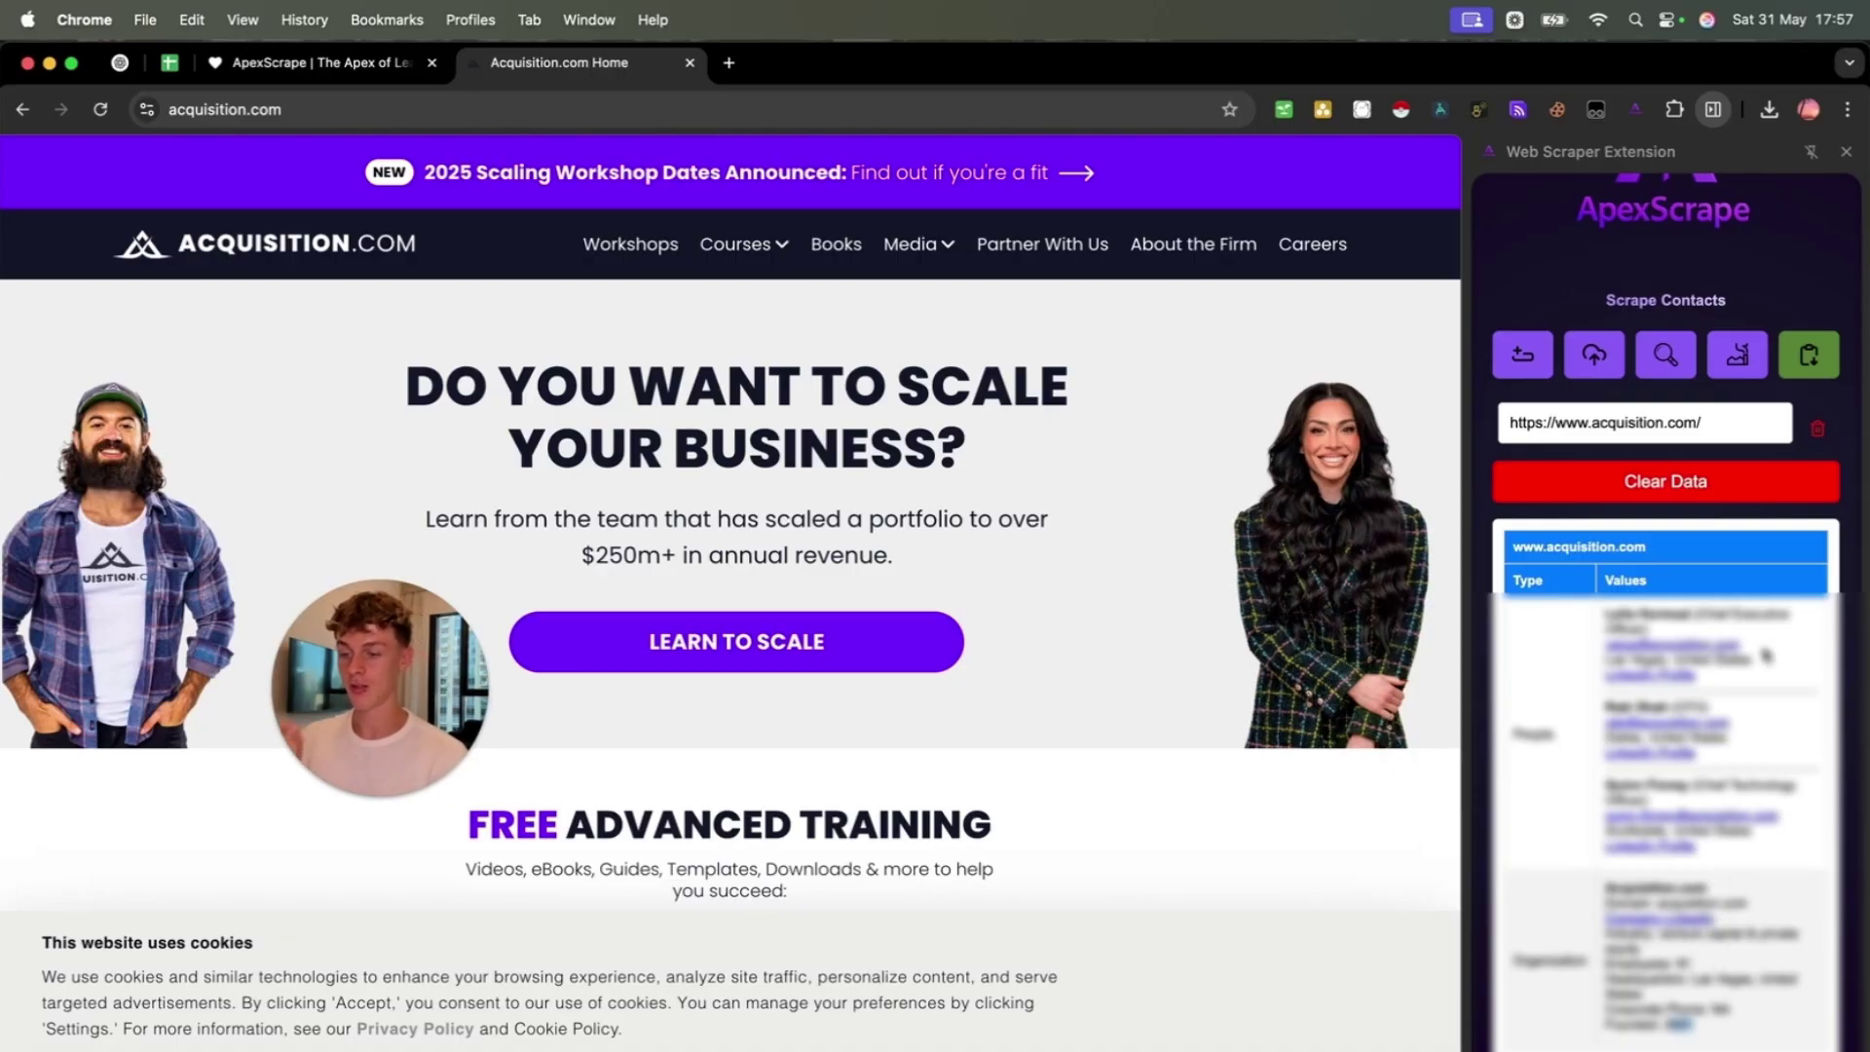
pyautogui.scroll(2, 1766, 655)
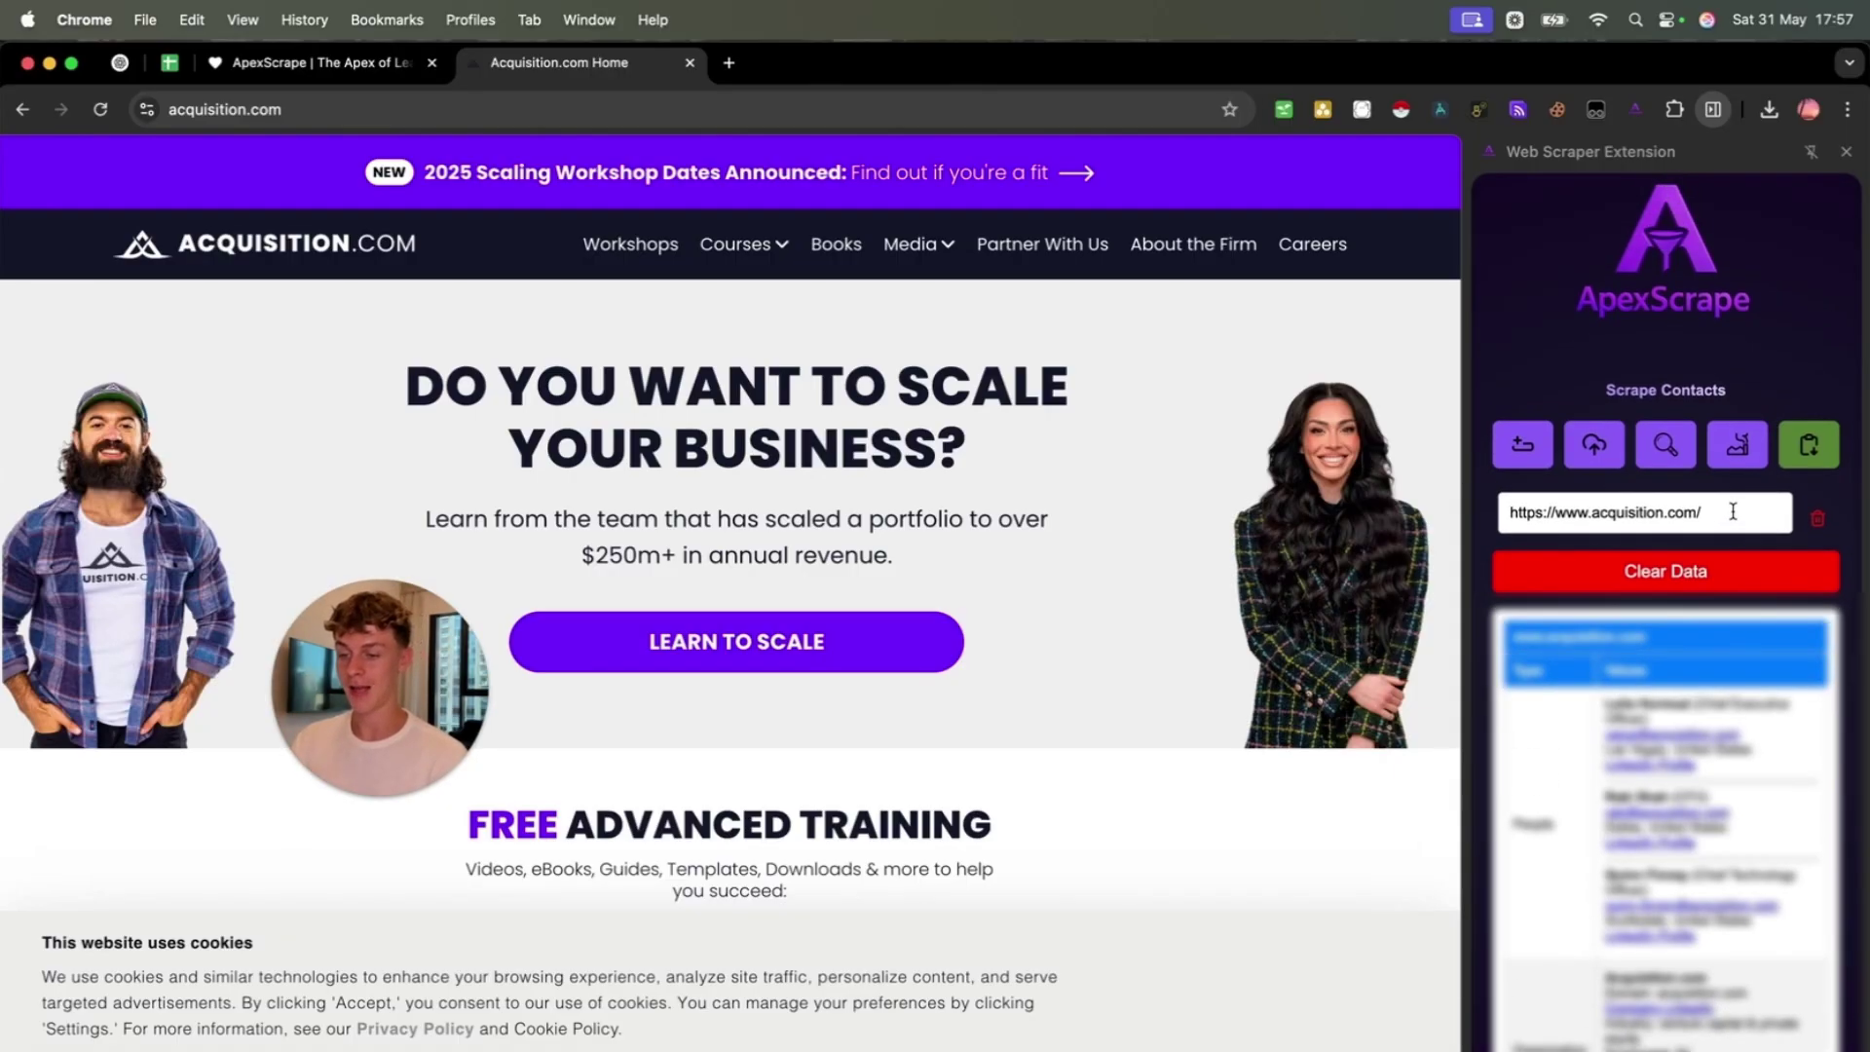
# - Clear all scraped data from the ApexScrape panel and confirm
pyautogui.click(1693, 573)
pyautogui.click(1023, 465)
pyautogui.click(1022, 466)
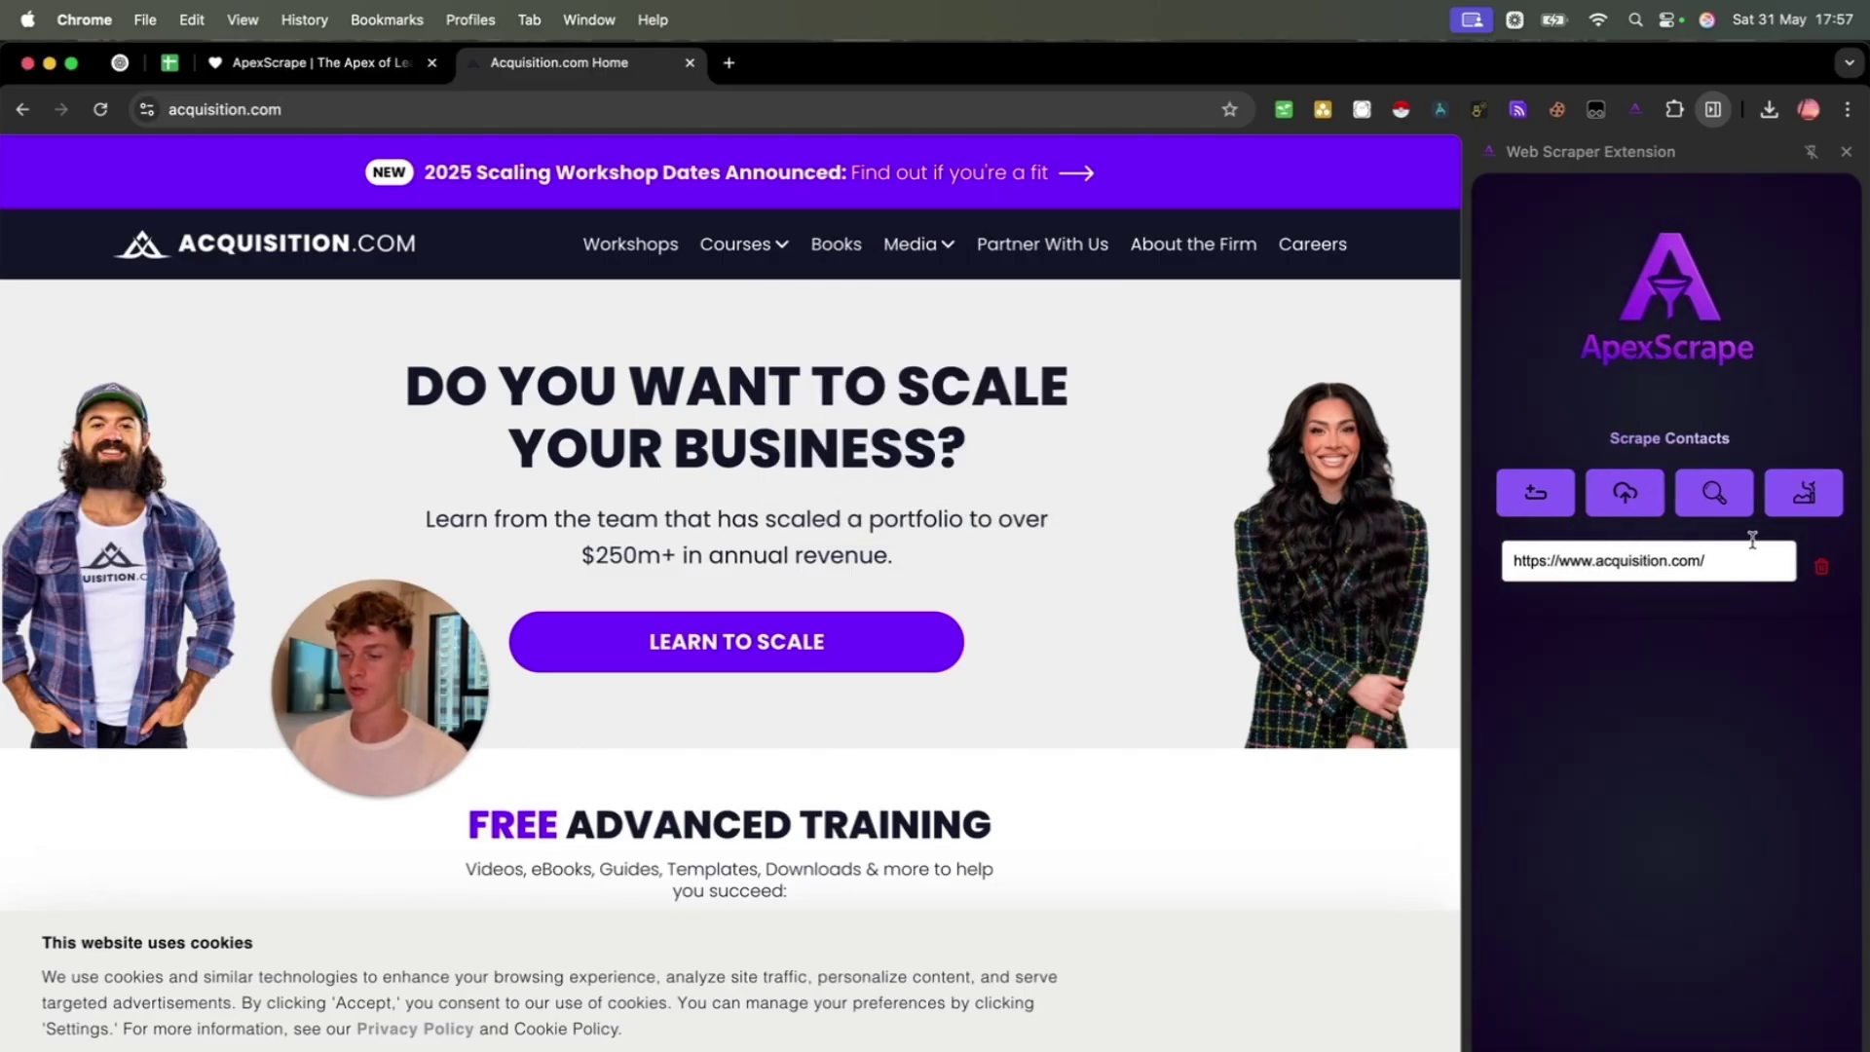
# - Remove every URL row so the list is empty, then bring up the ChatGPT hot yoga chat
pyautogui.click(1536, 492)
pyautogui.click(1536, 492)
pyautogui.click(1536, 492)
pyautogui.click(1536, 492)
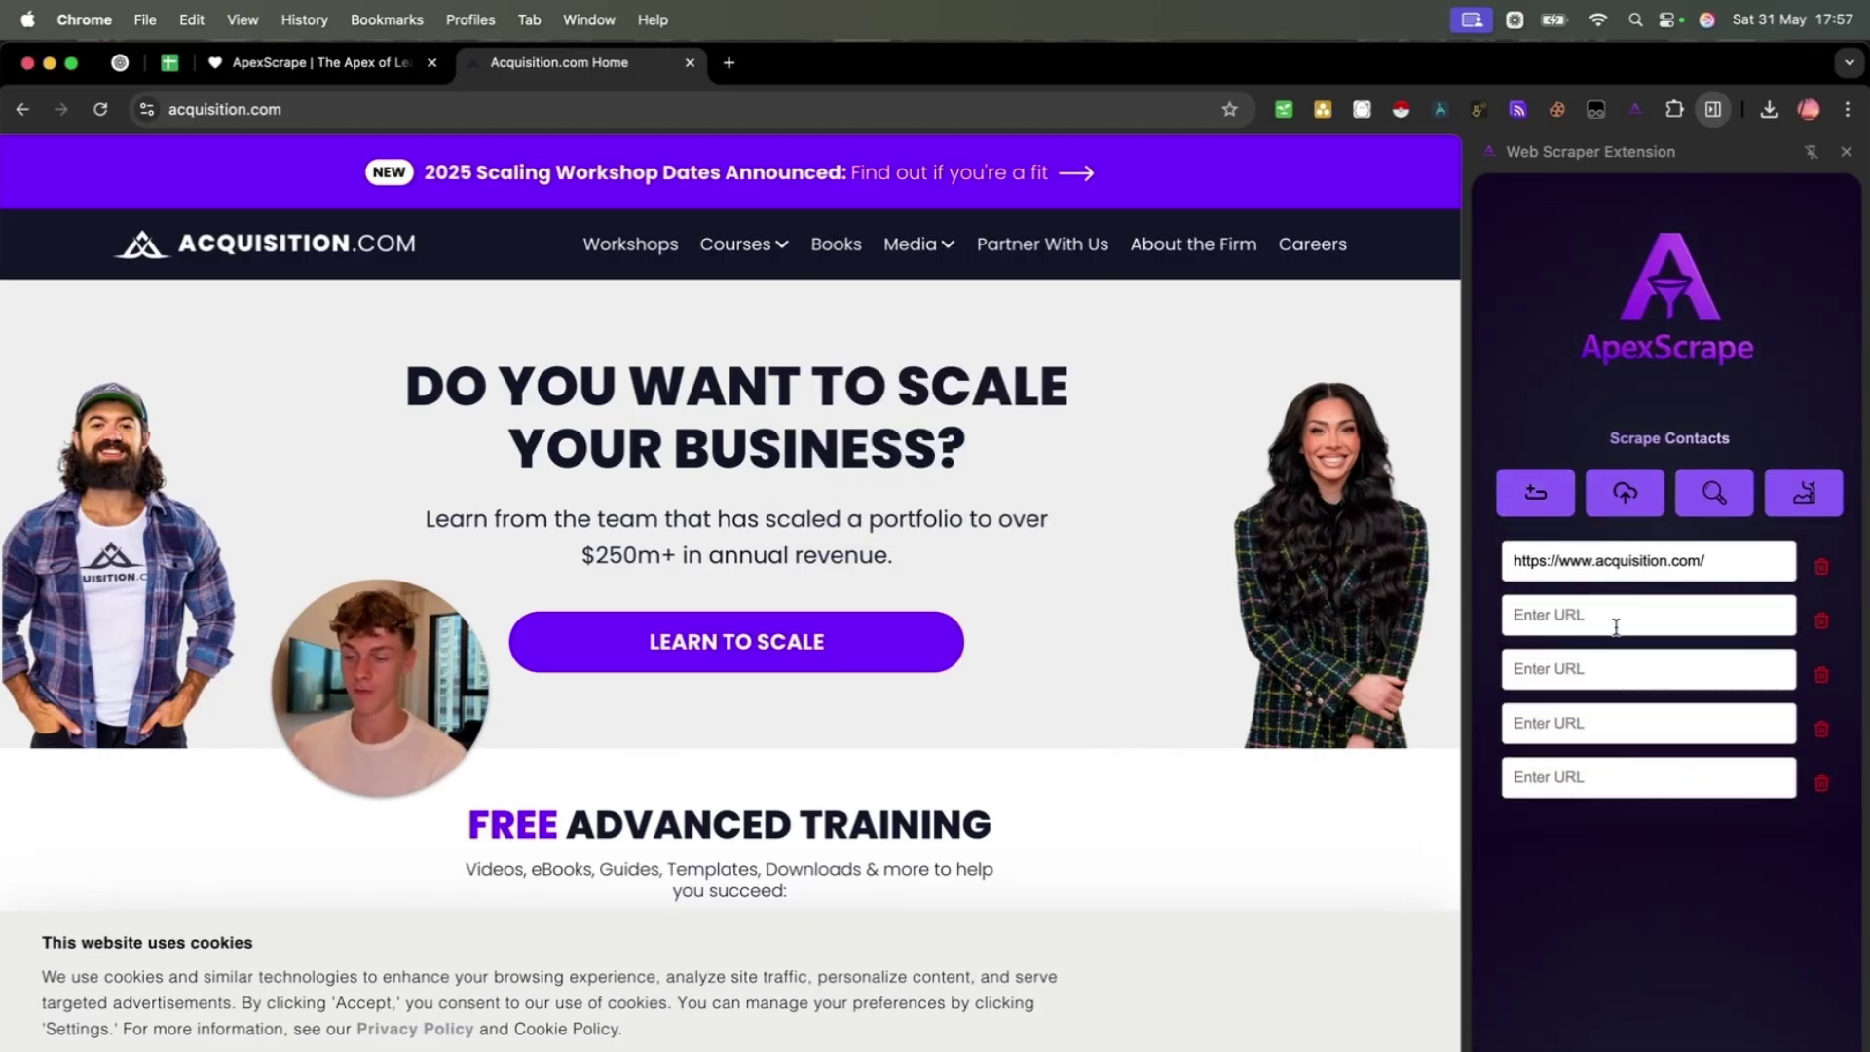
pyautogui.click(1821, 620)
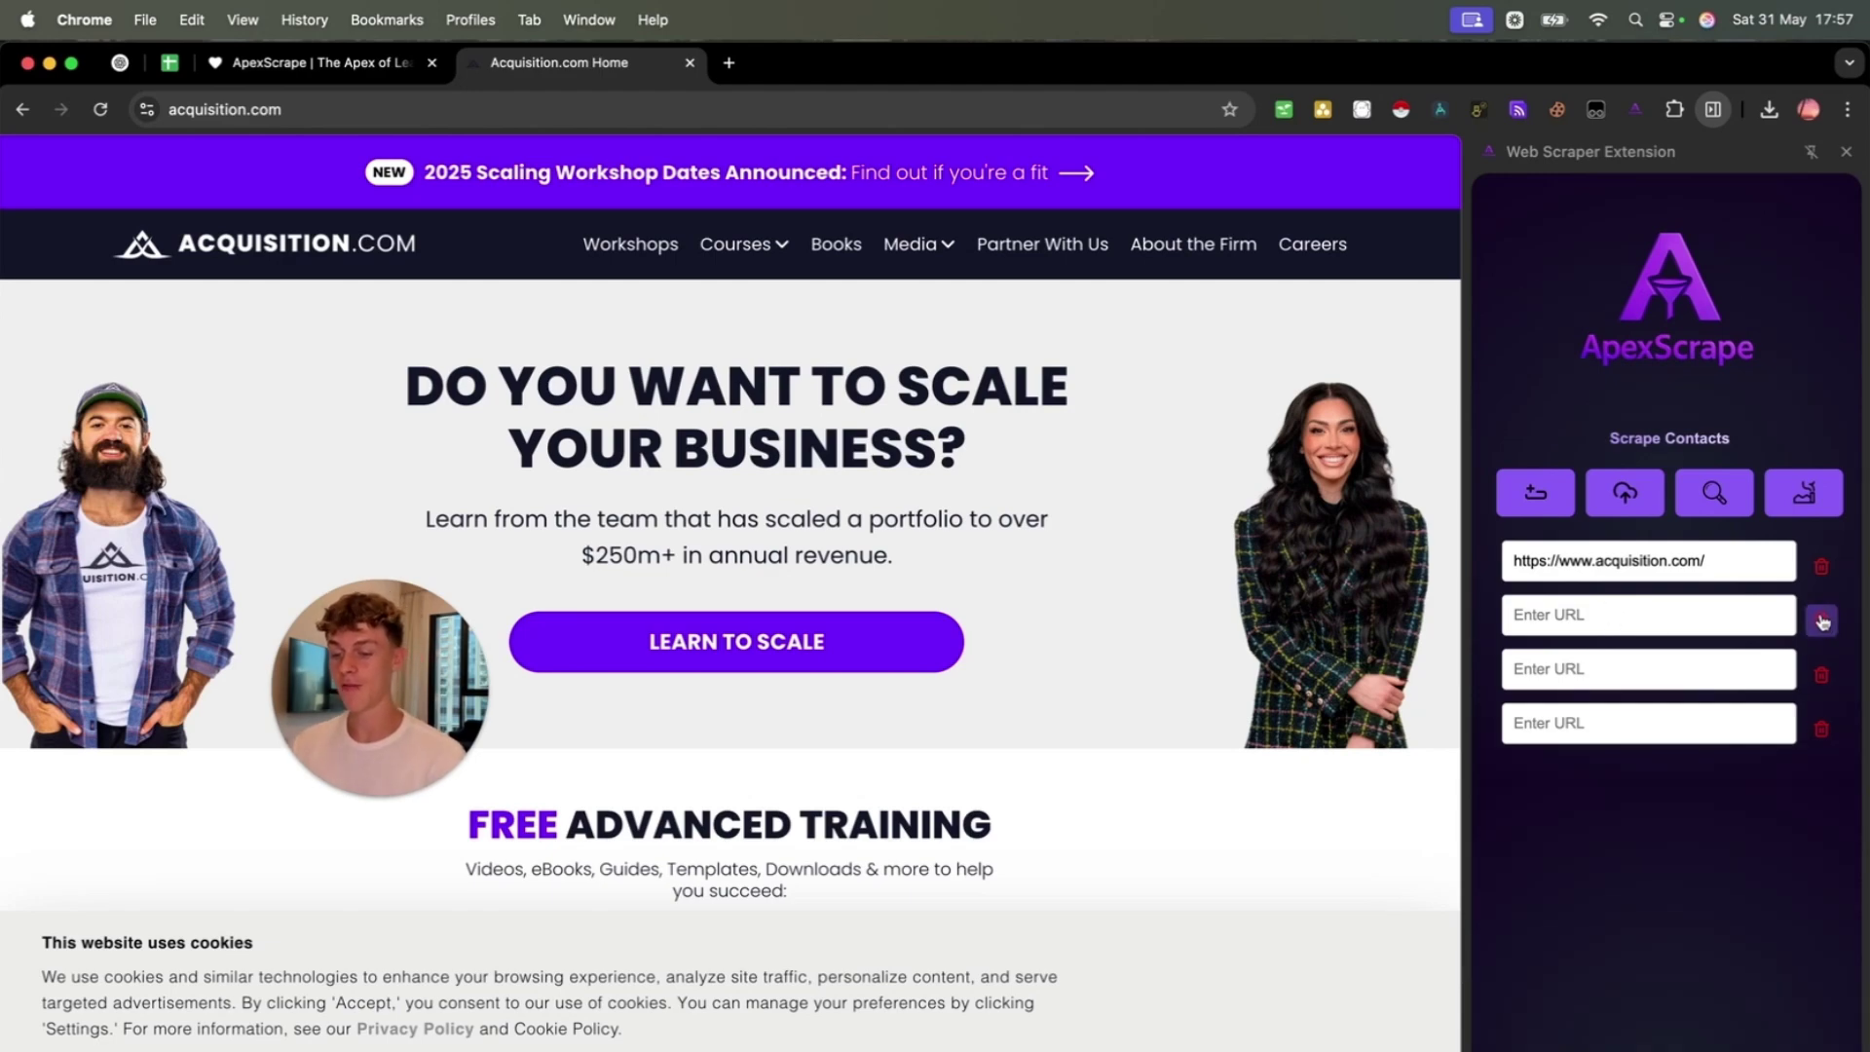
pyautogui.click(1822, 621)
pyautogui.click(1822, 620)
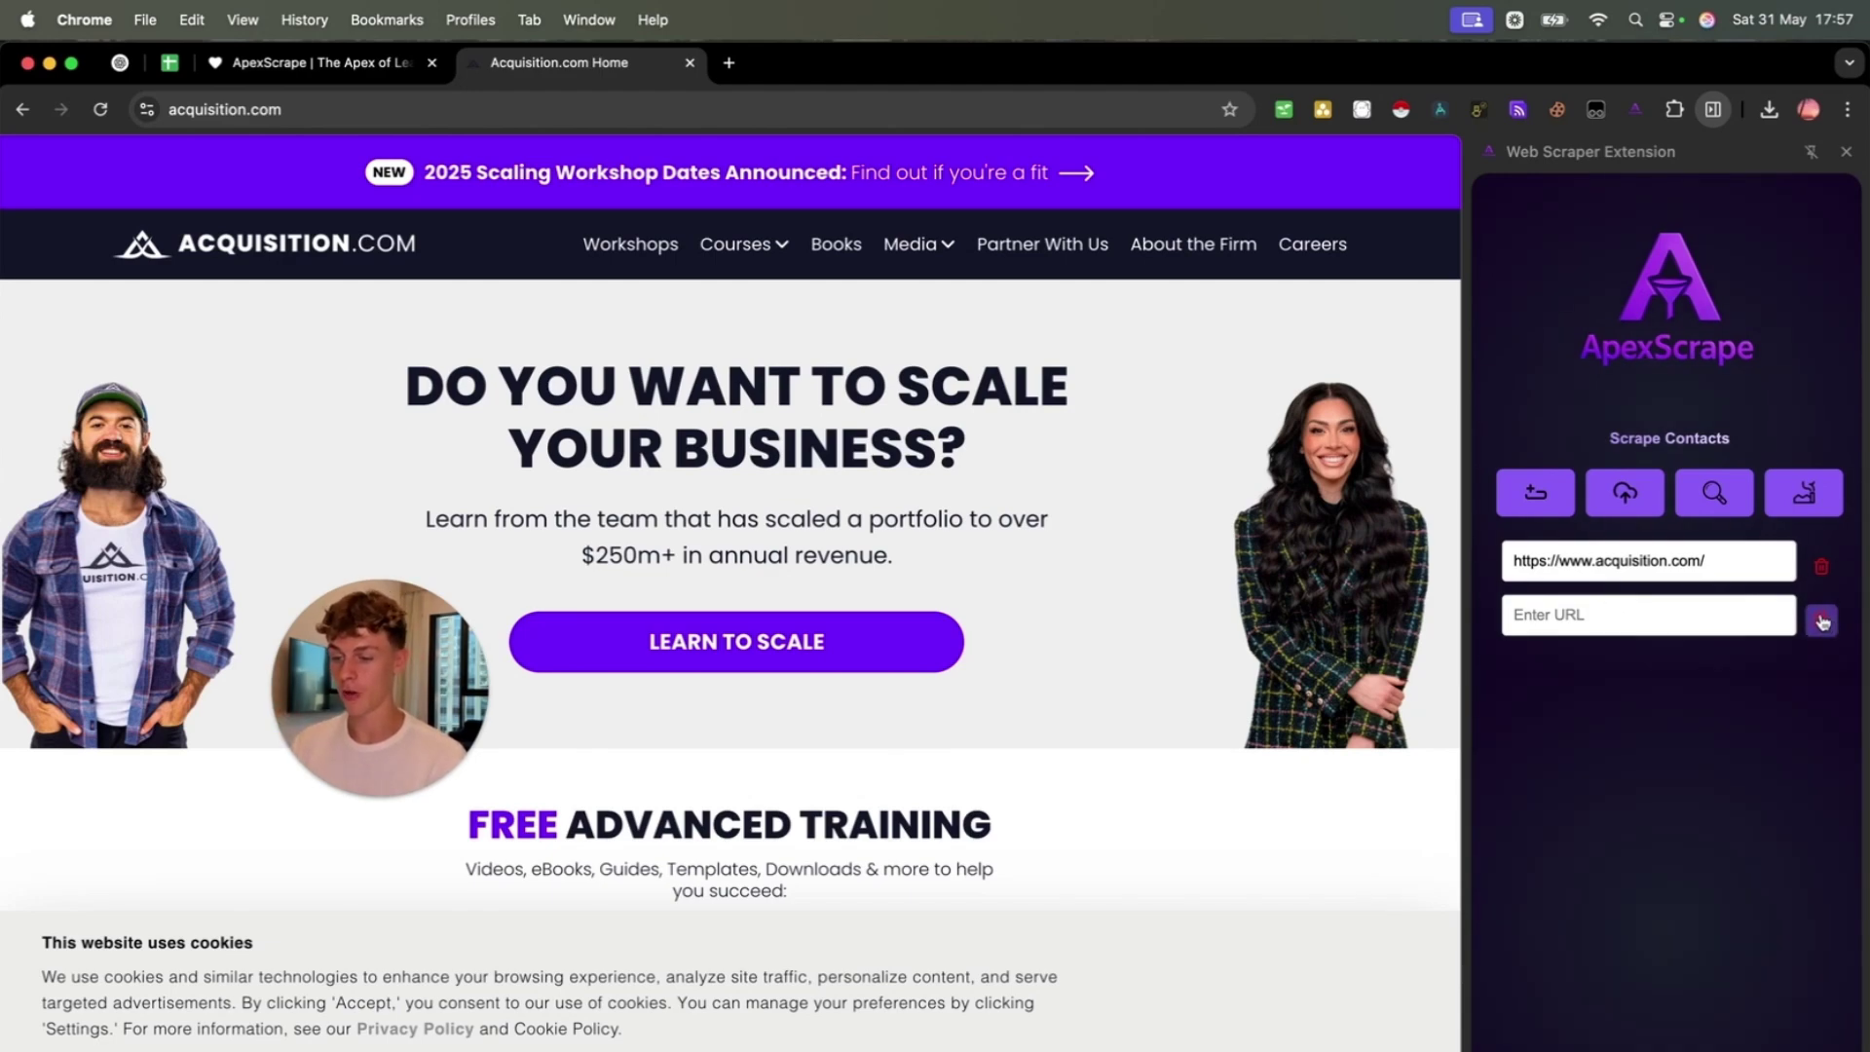
pyautogui.click(1822, 621)
pyautogui.click(1821, 567)
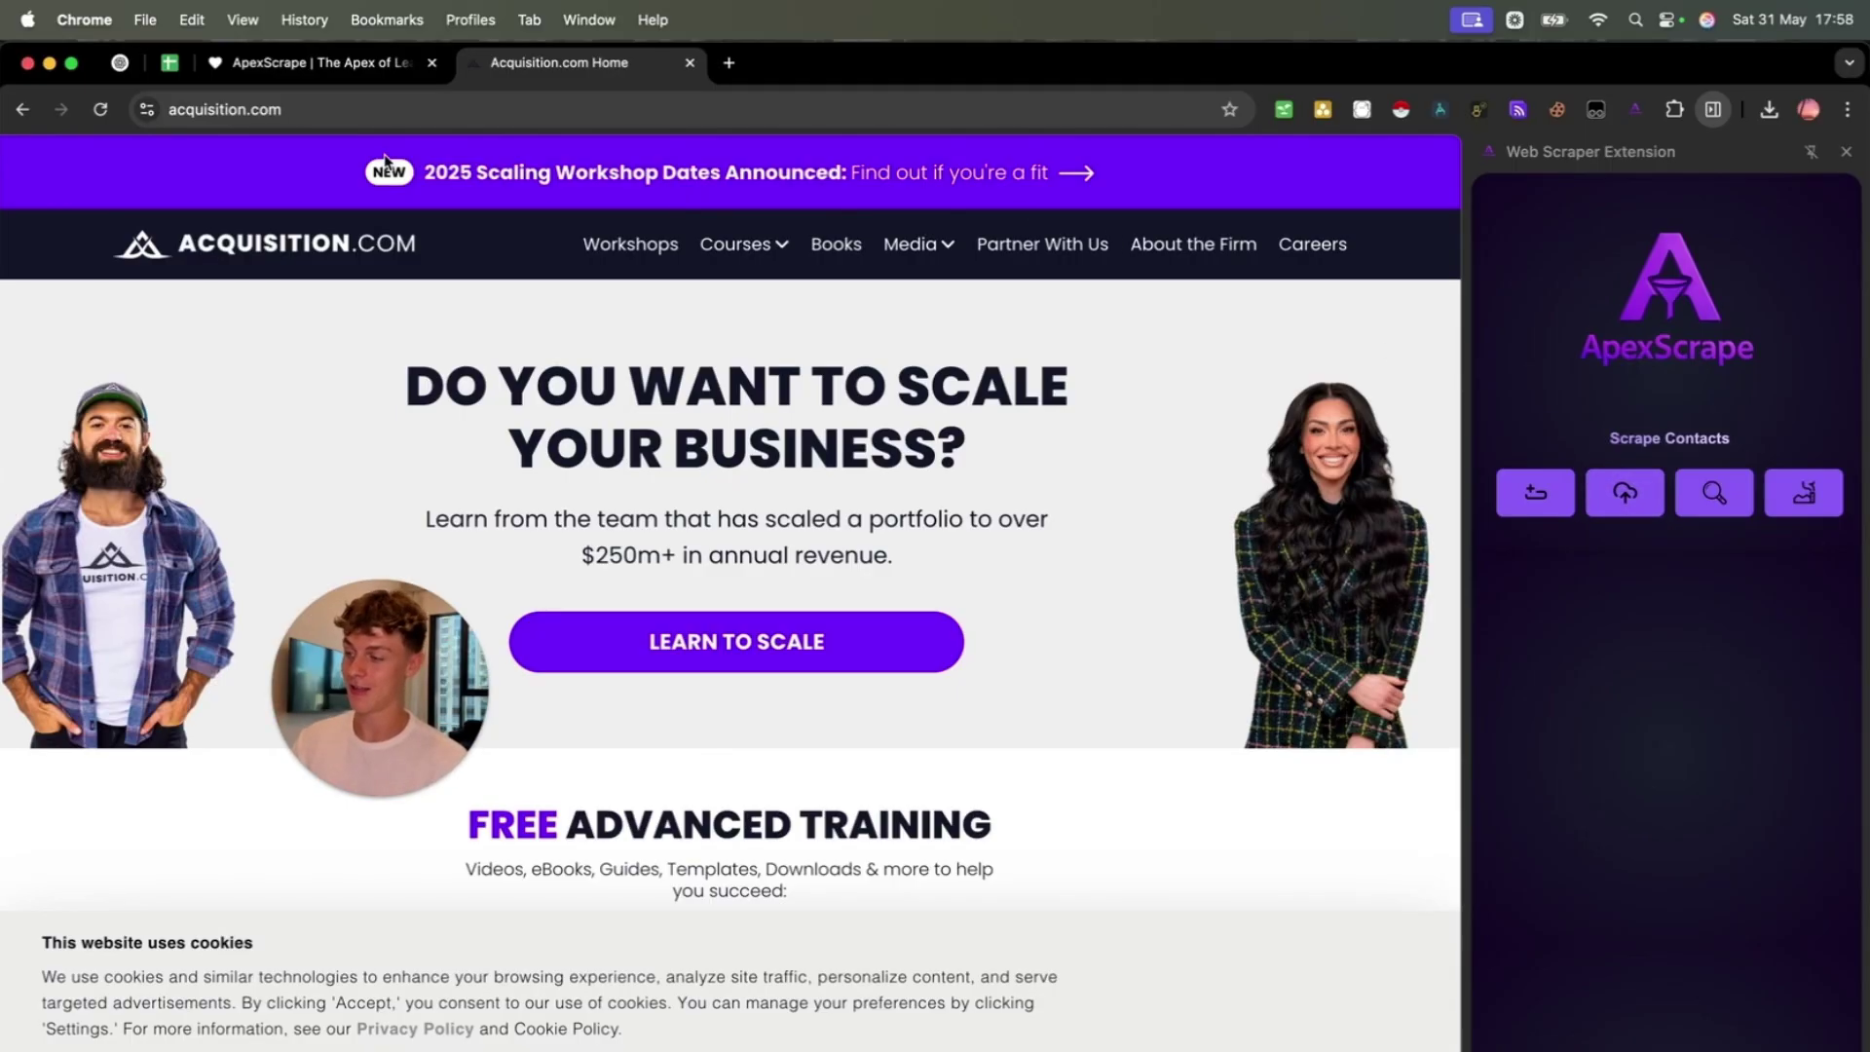
pyautogui.click(120, 62)
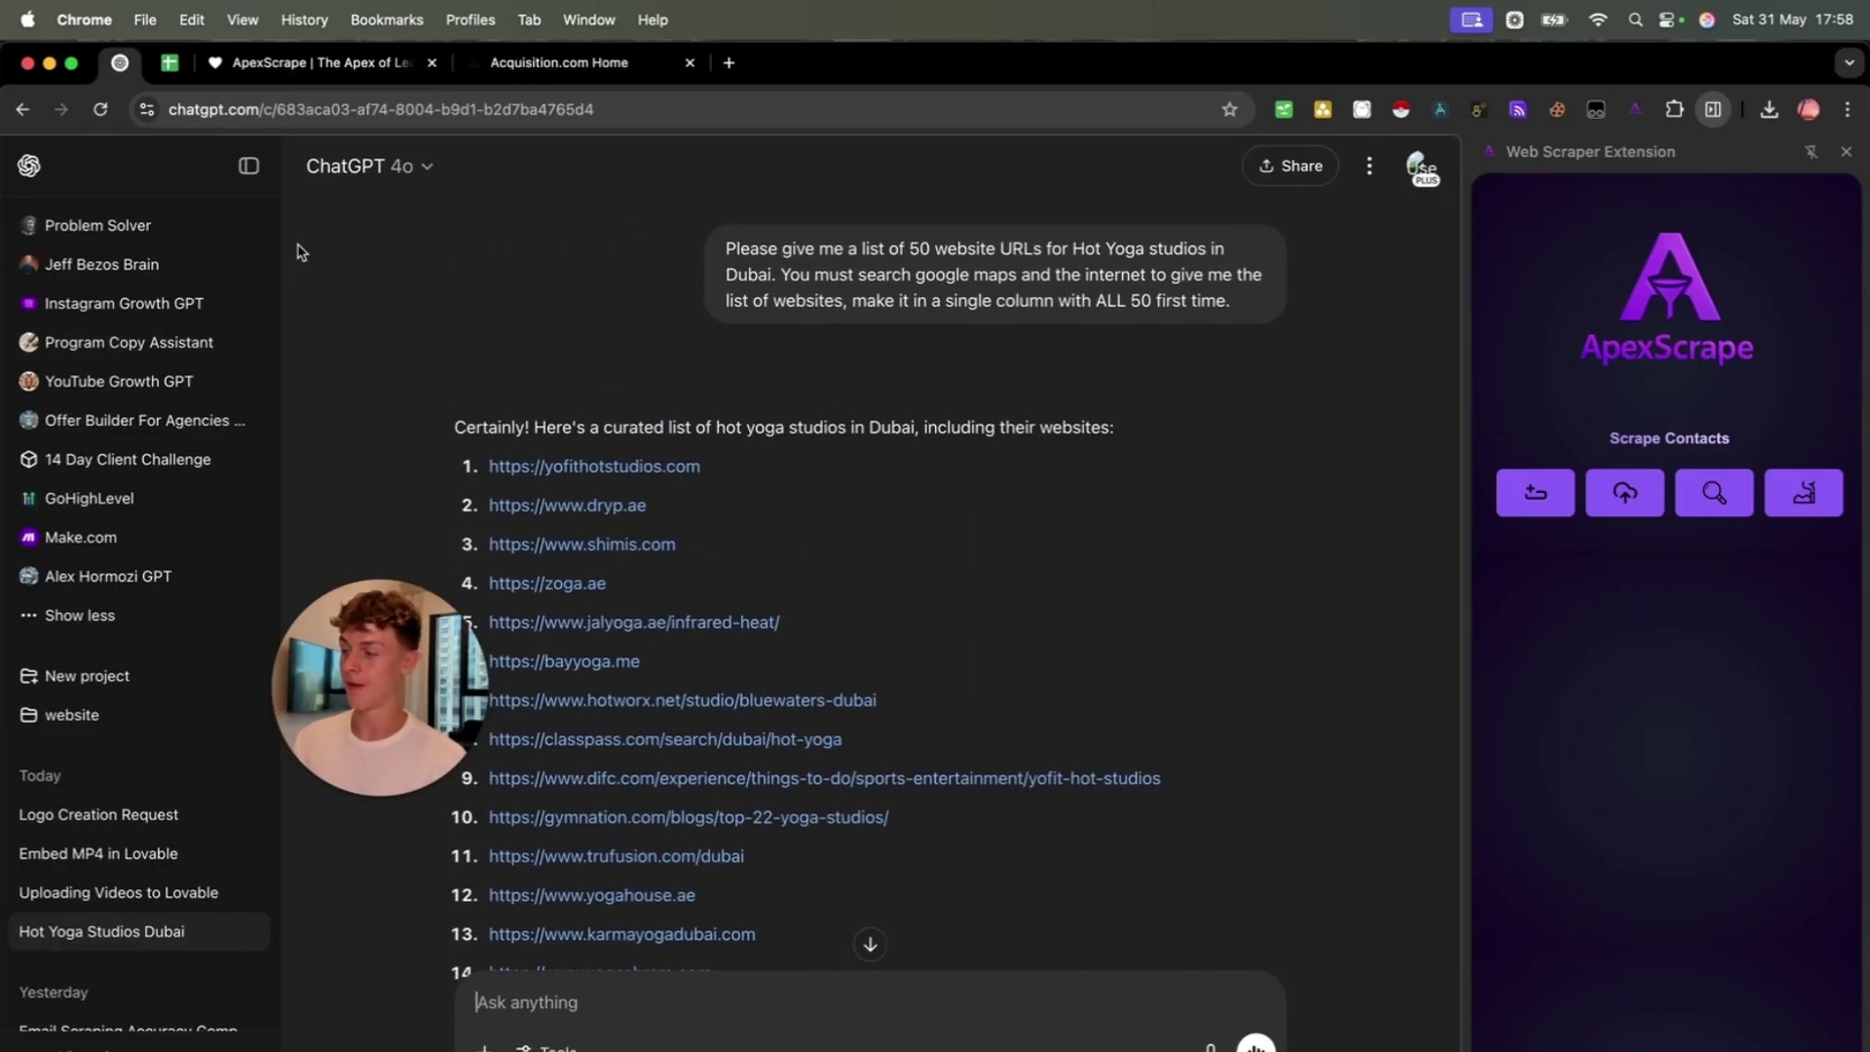
# - Hide the chat sidebar and highlight the prompt's request for 50 URLs from Google Maps
pyautogui.click(243, 170)
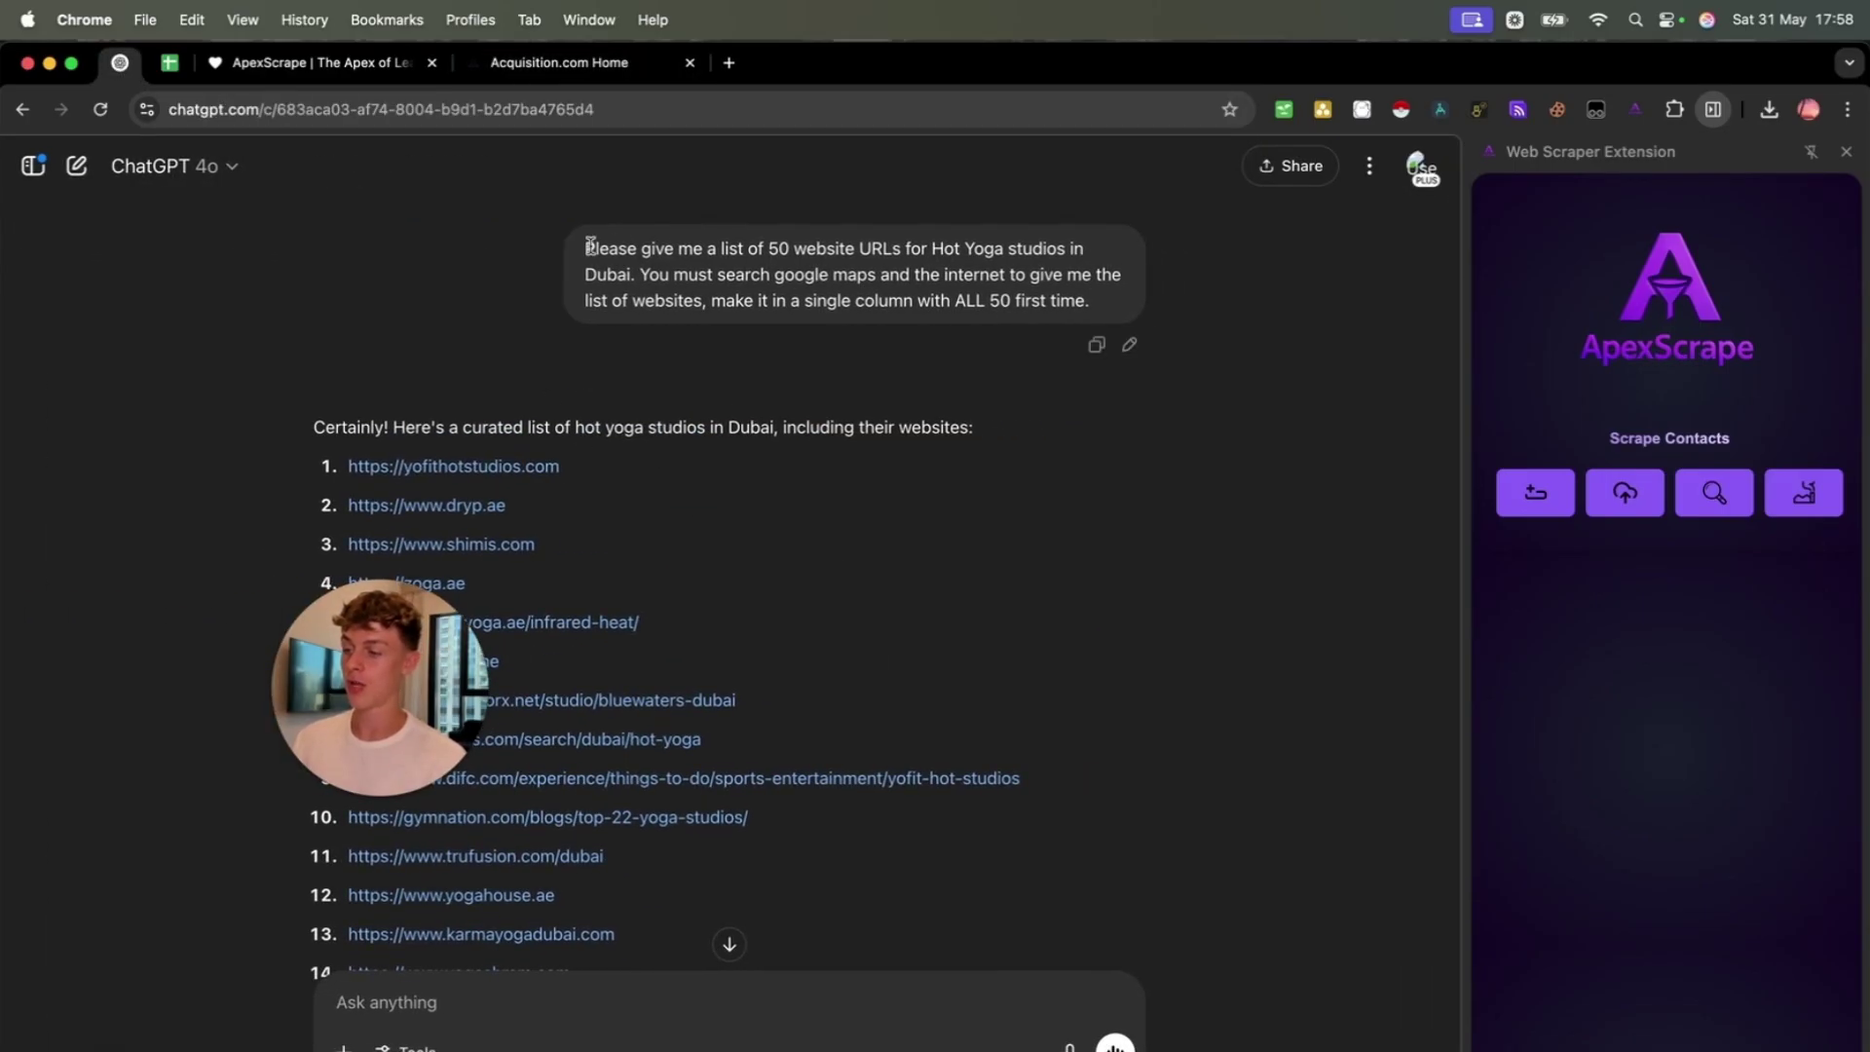
pyautogui.moveTo(596, 245); pyautogui.dragTo(804, 245)
pyautogui.click(797, 269)
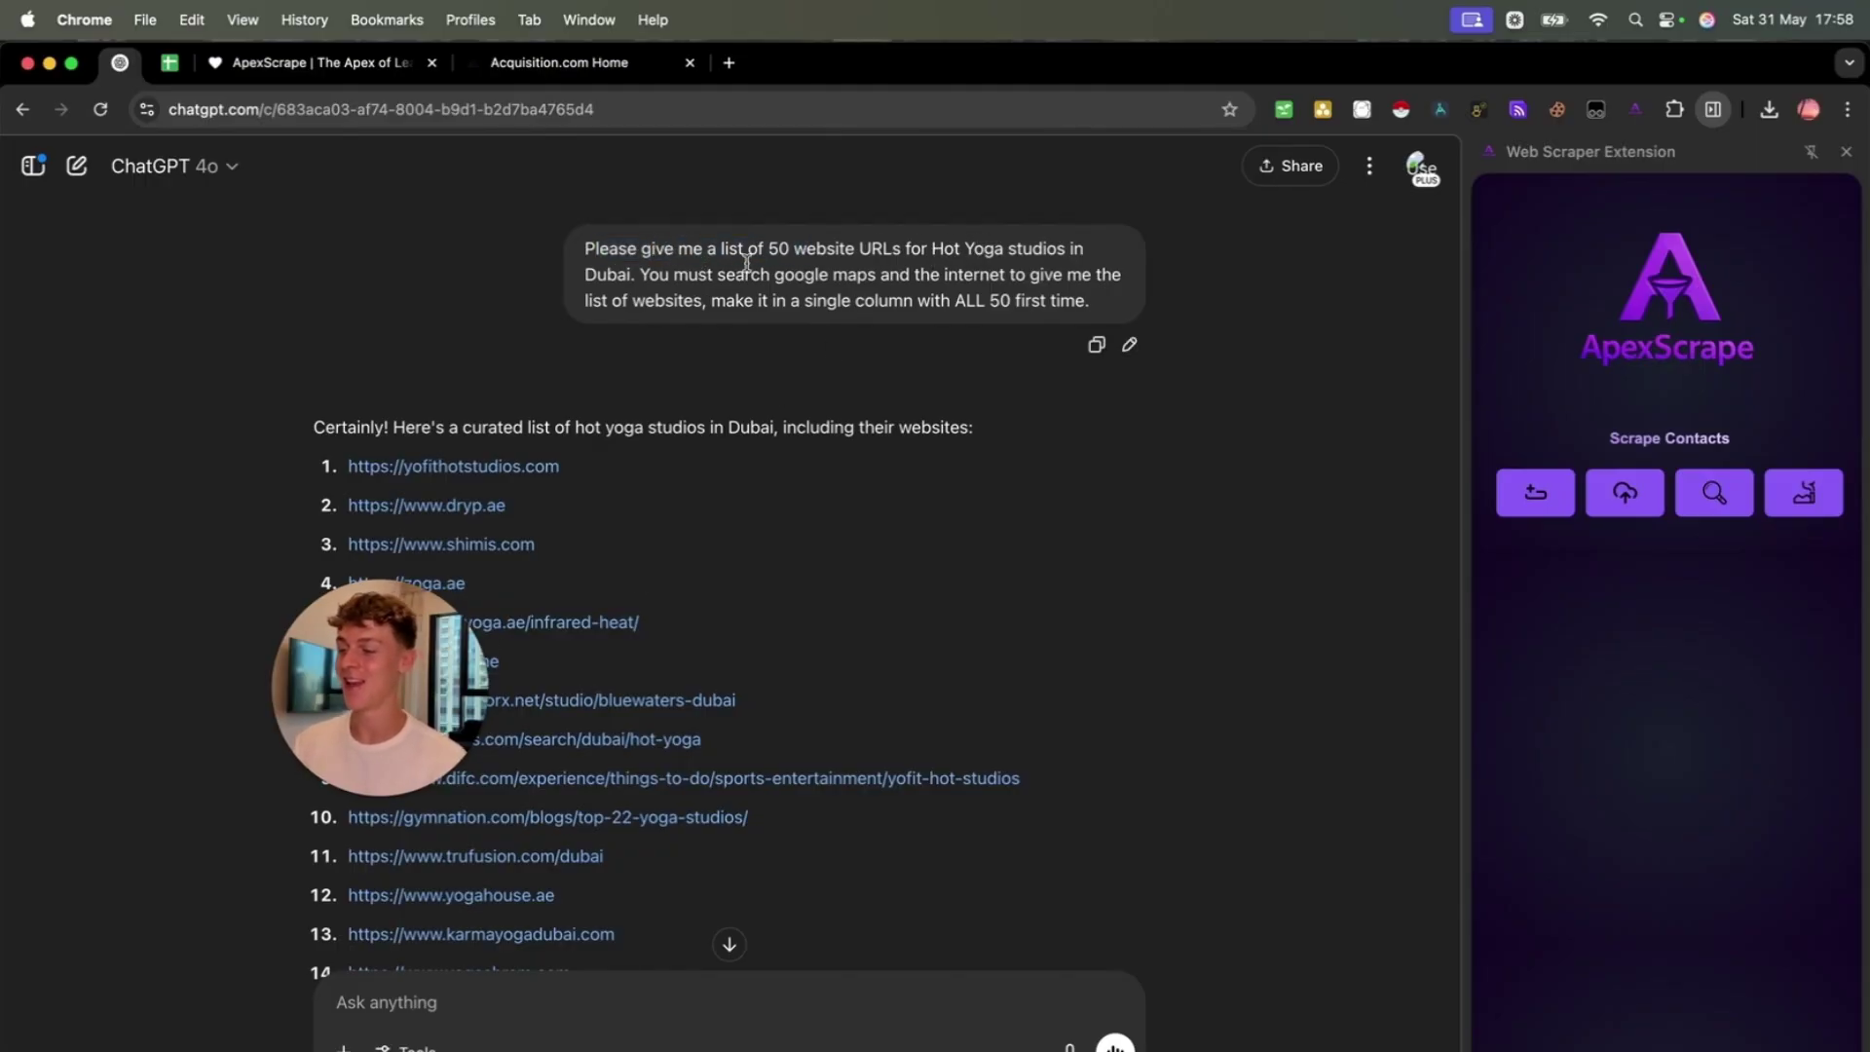
pyautogui.moveTo(662, 273); pyautogui.dragTo(787, 269)
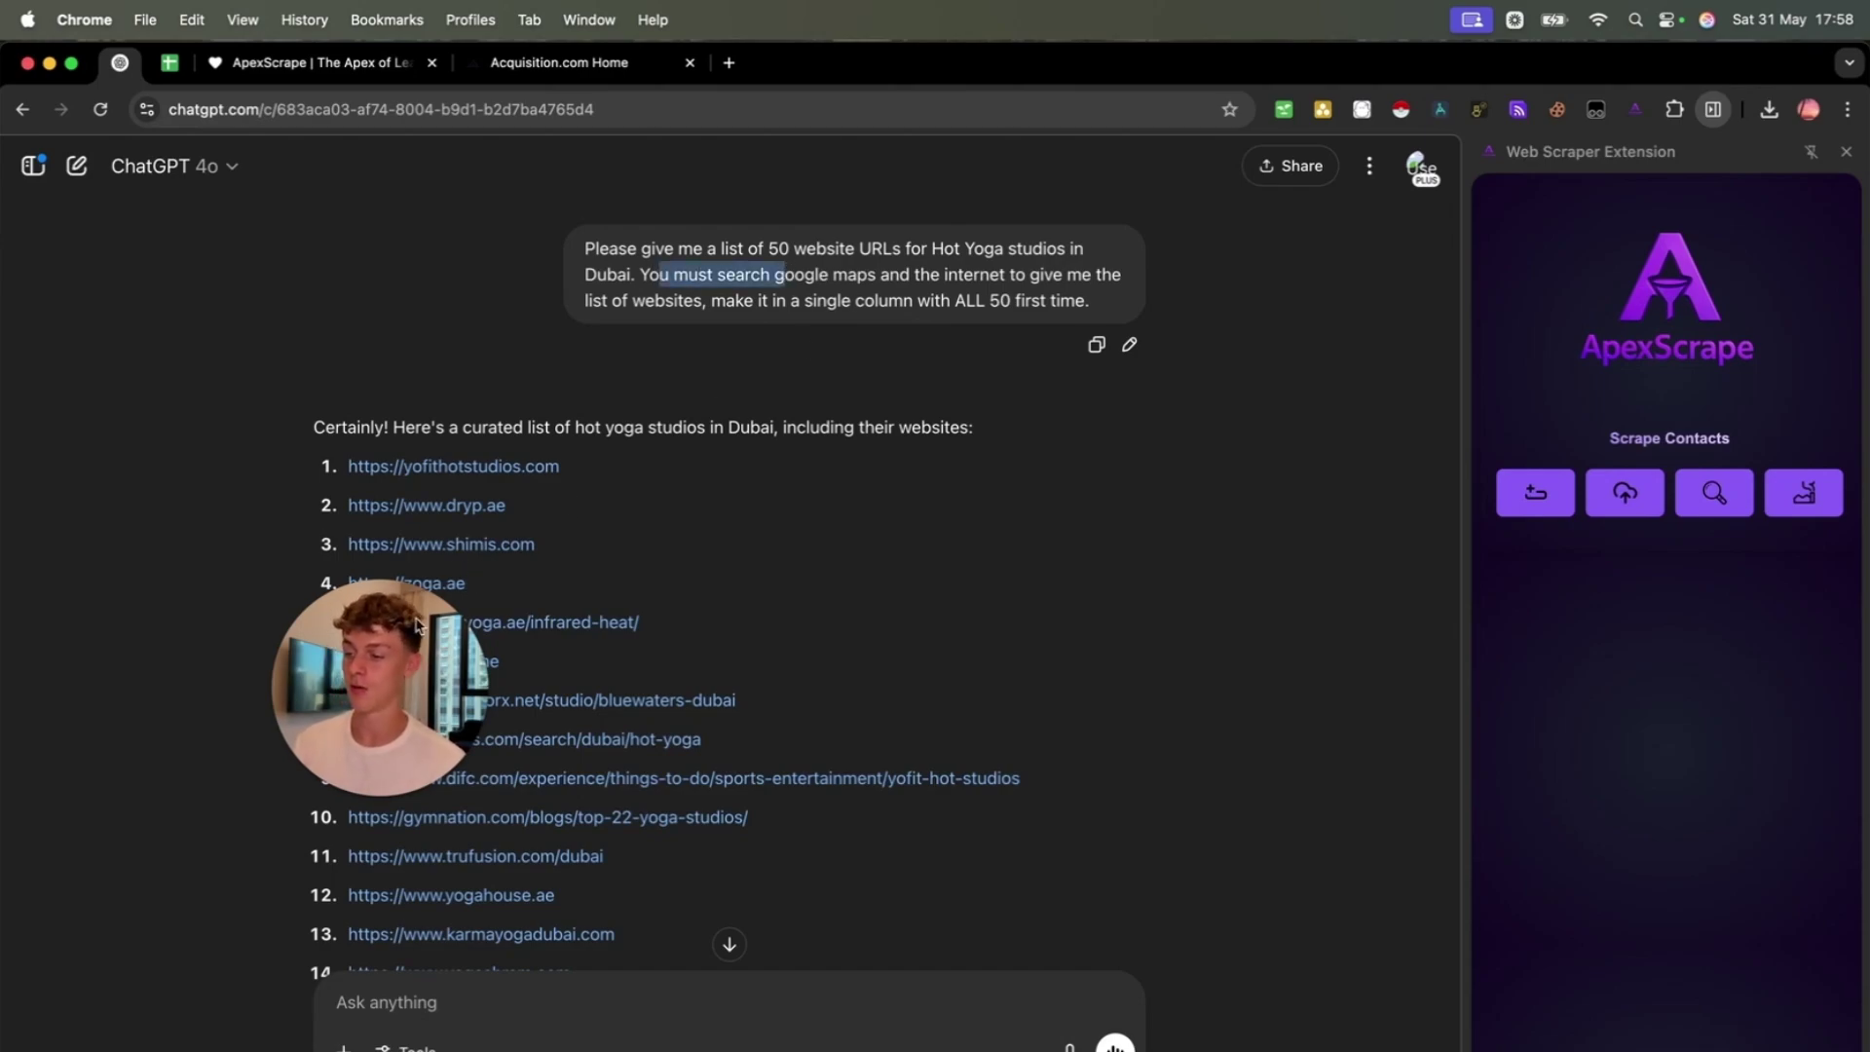
# - Scroll through the numbered list of Dubai hot yoga studio URLs past entry 47
pyautogui.moveTo(381, 662); pyautogui.dragTo(284, 272)
pyautogui.scroll(-2, 584, 507)
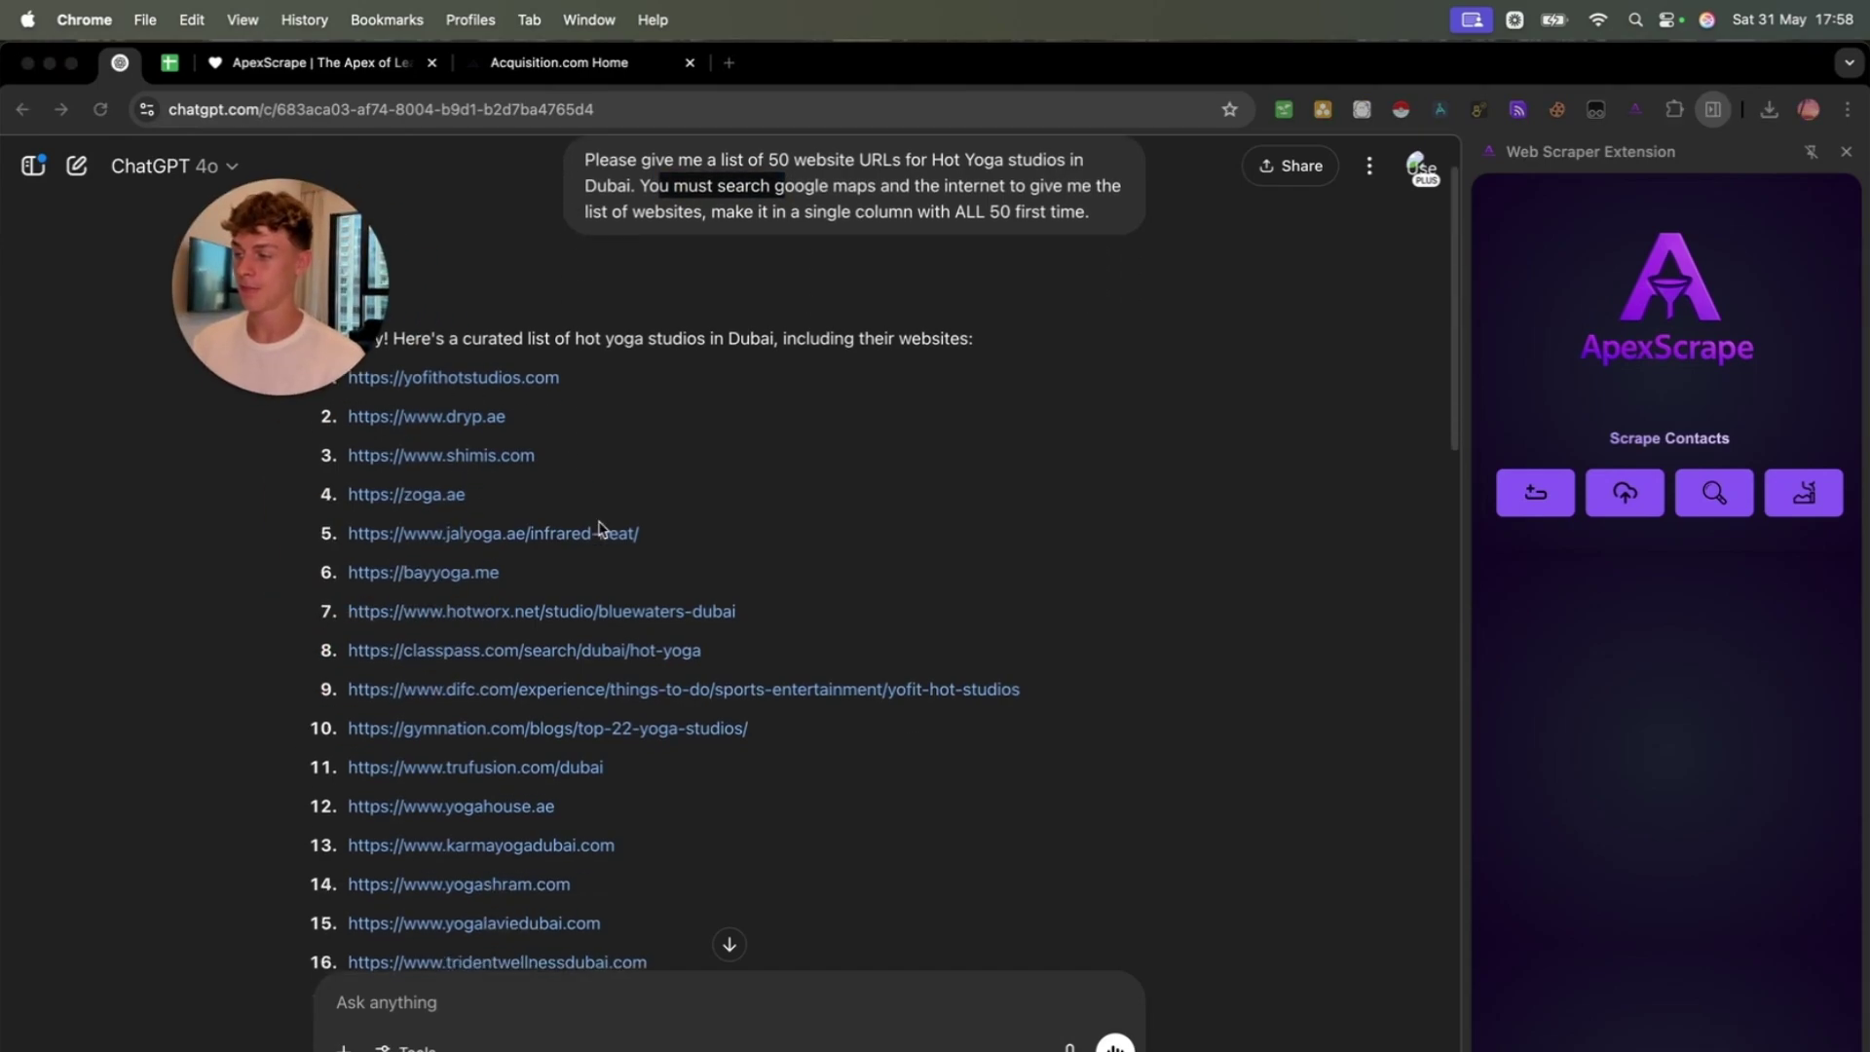
pyautogui.scroll(-6, 781, 575)
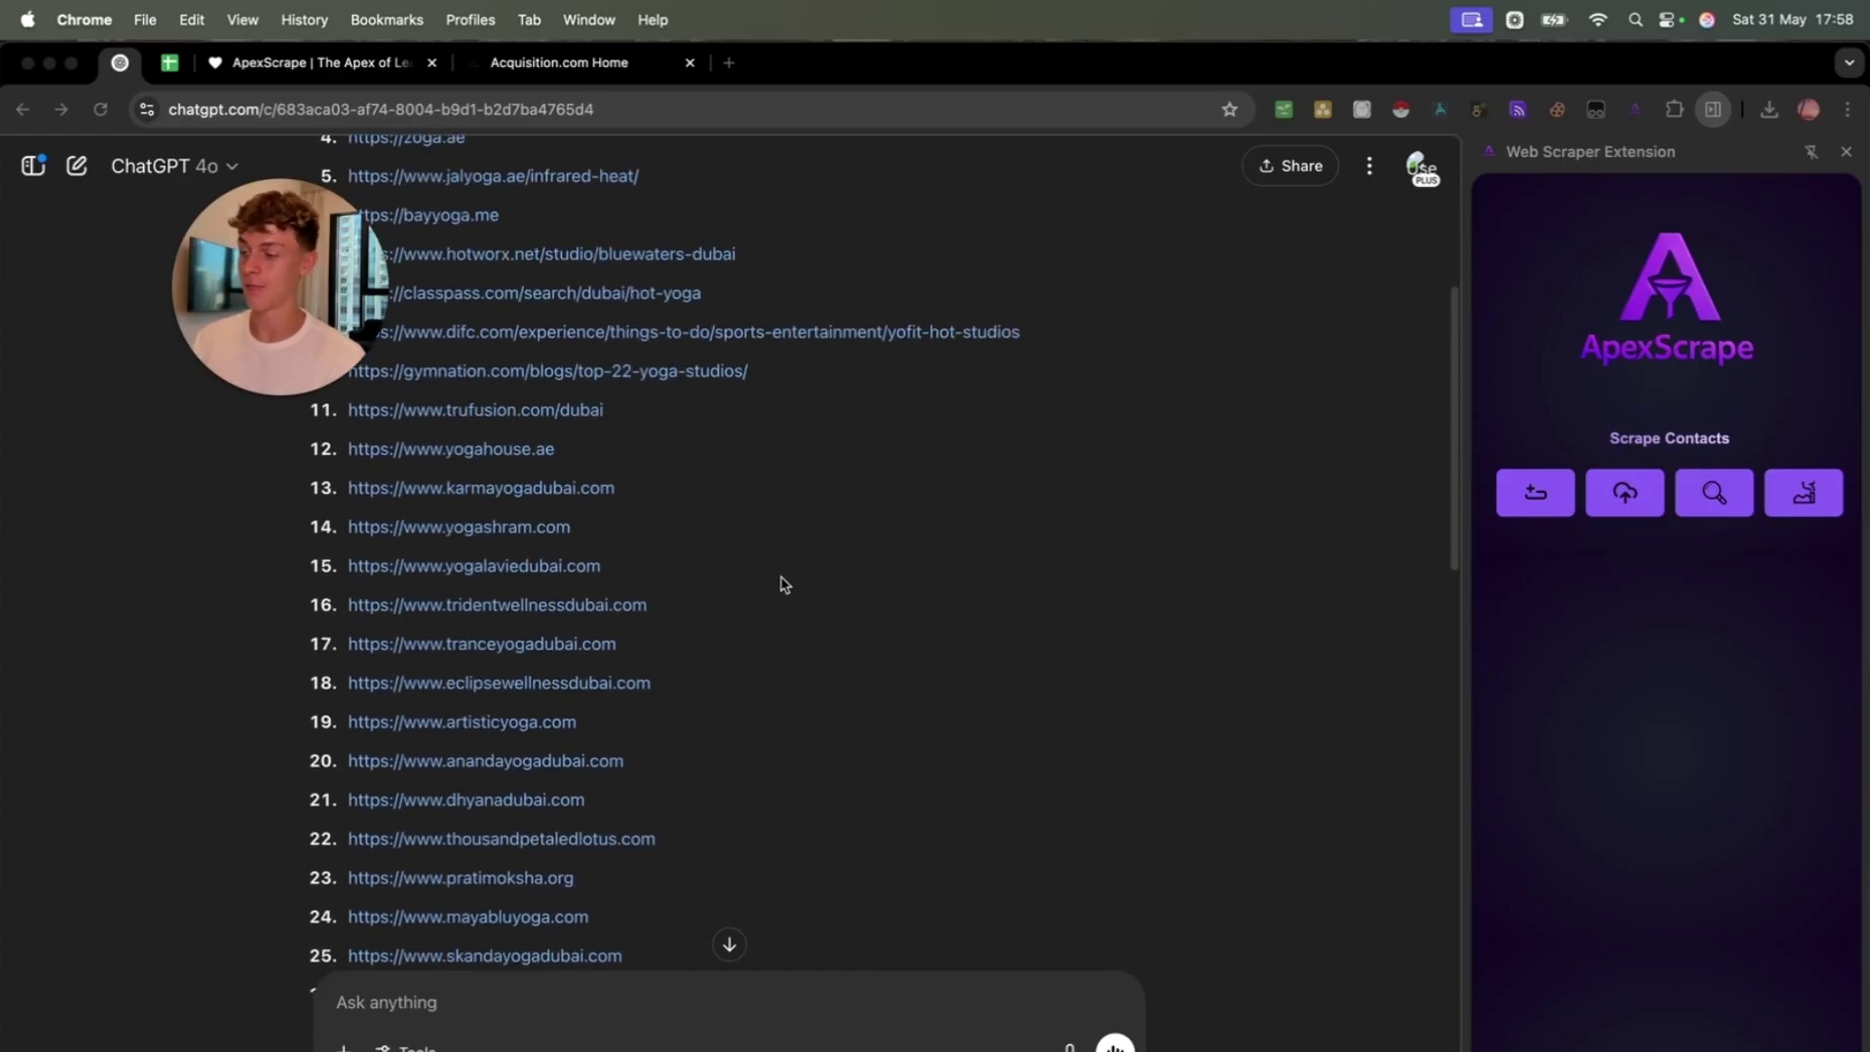
pyautogui.scroll(-8, 780, 582)
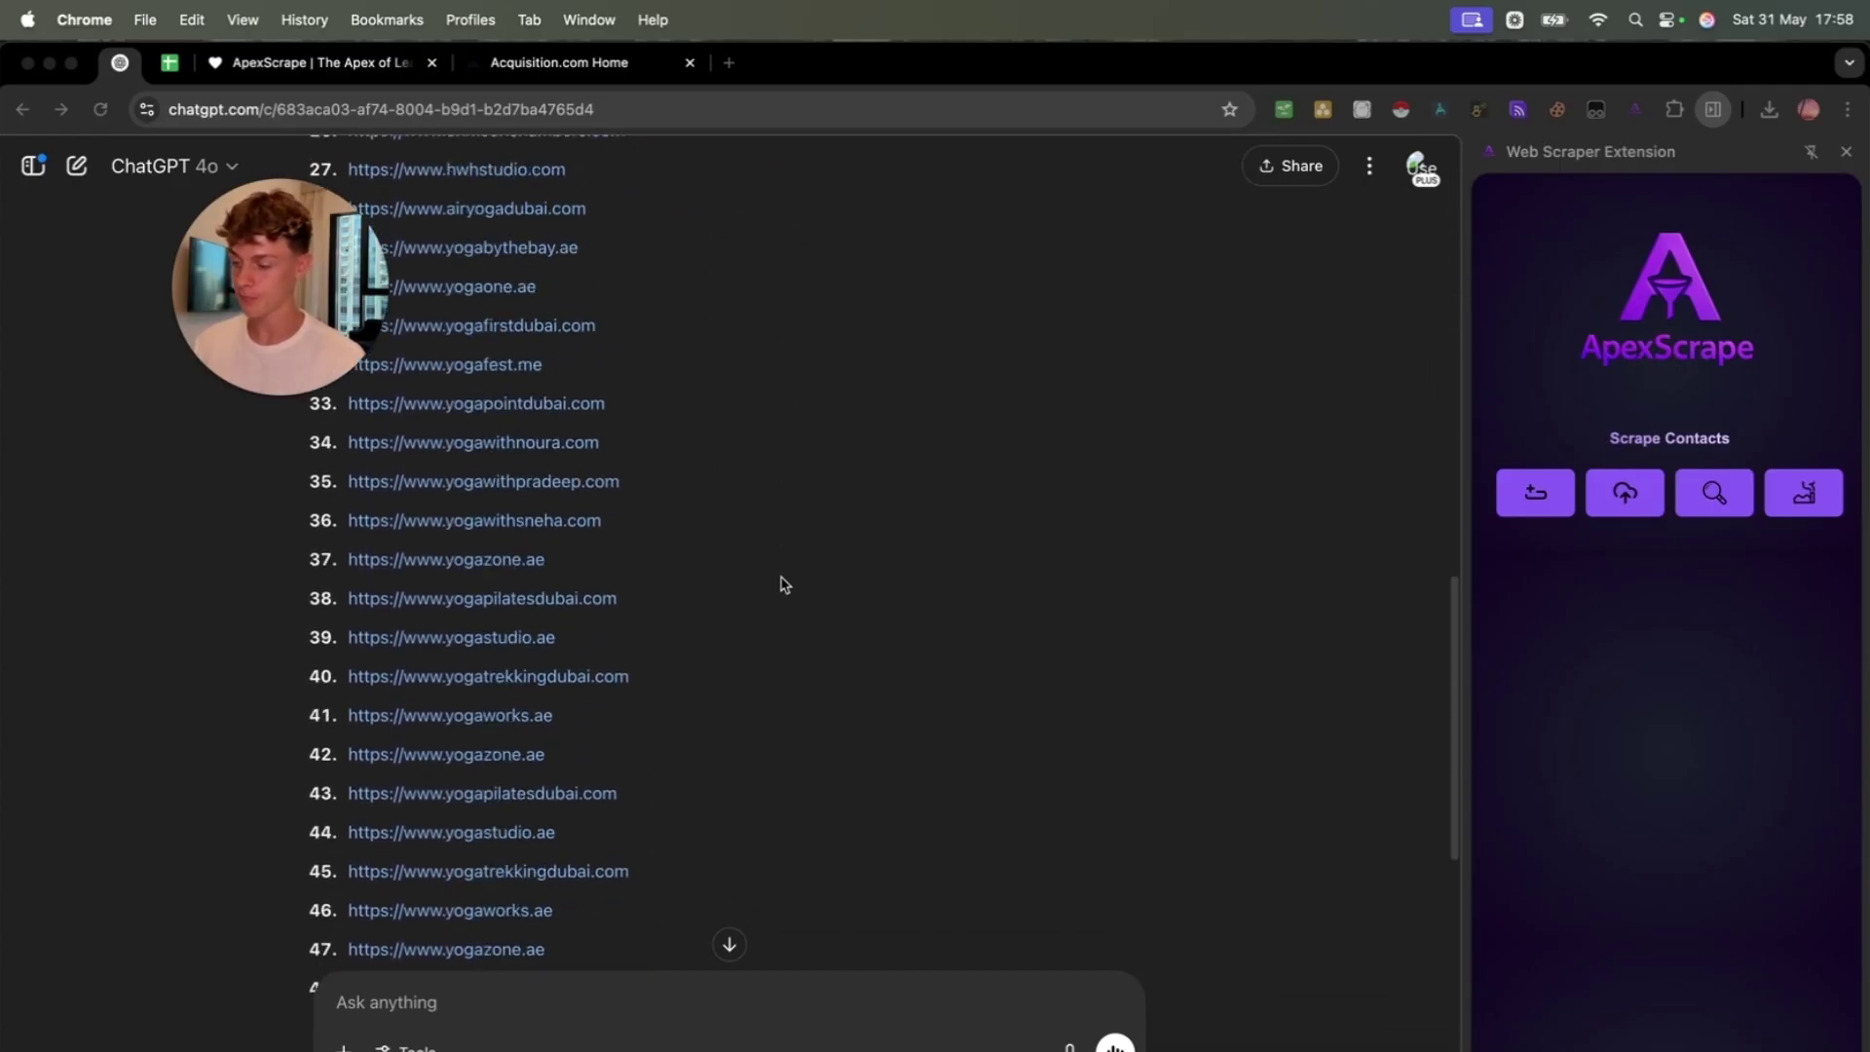
pyautogui.scroll(-2, 781, 583)
pyautogui.scroll(10, 780, 583)
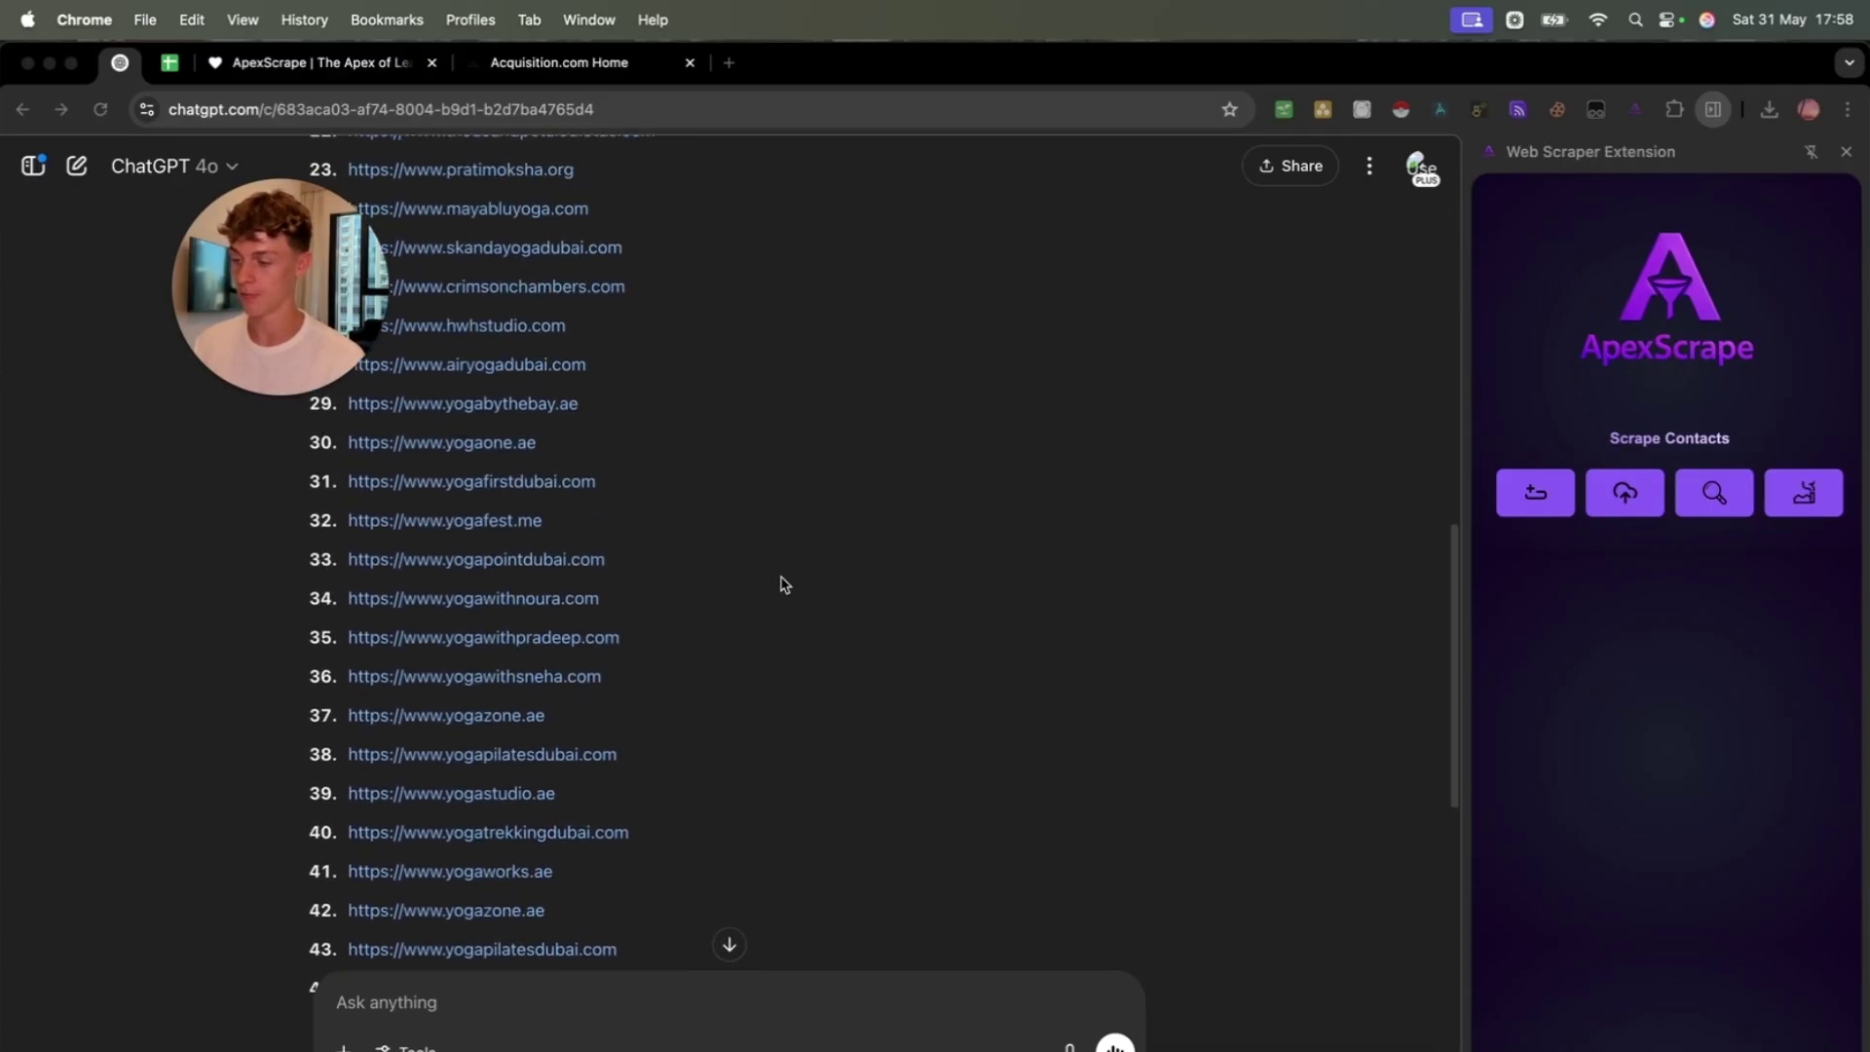
pyautogui.scroll(5, 784, 583)
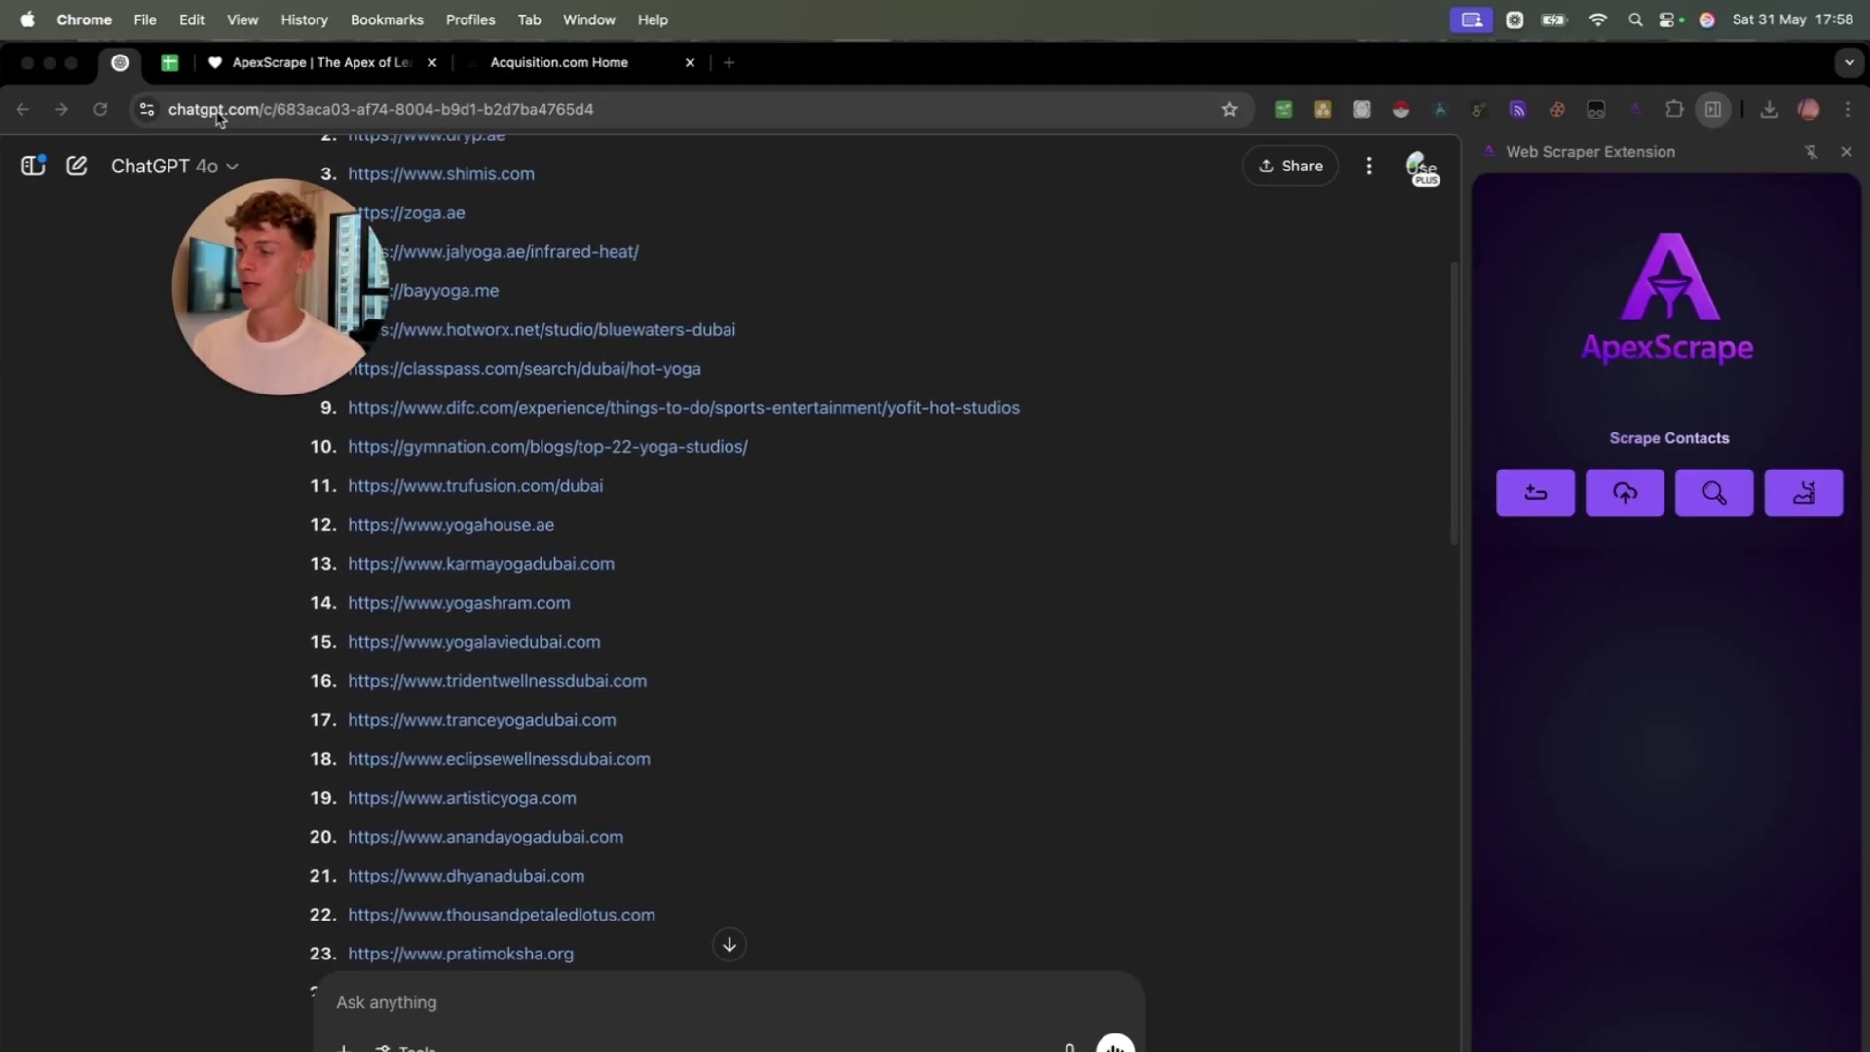
# - Switch to the Hot Yoga Studios spreadsheet
pyautogui.click(172, 64)
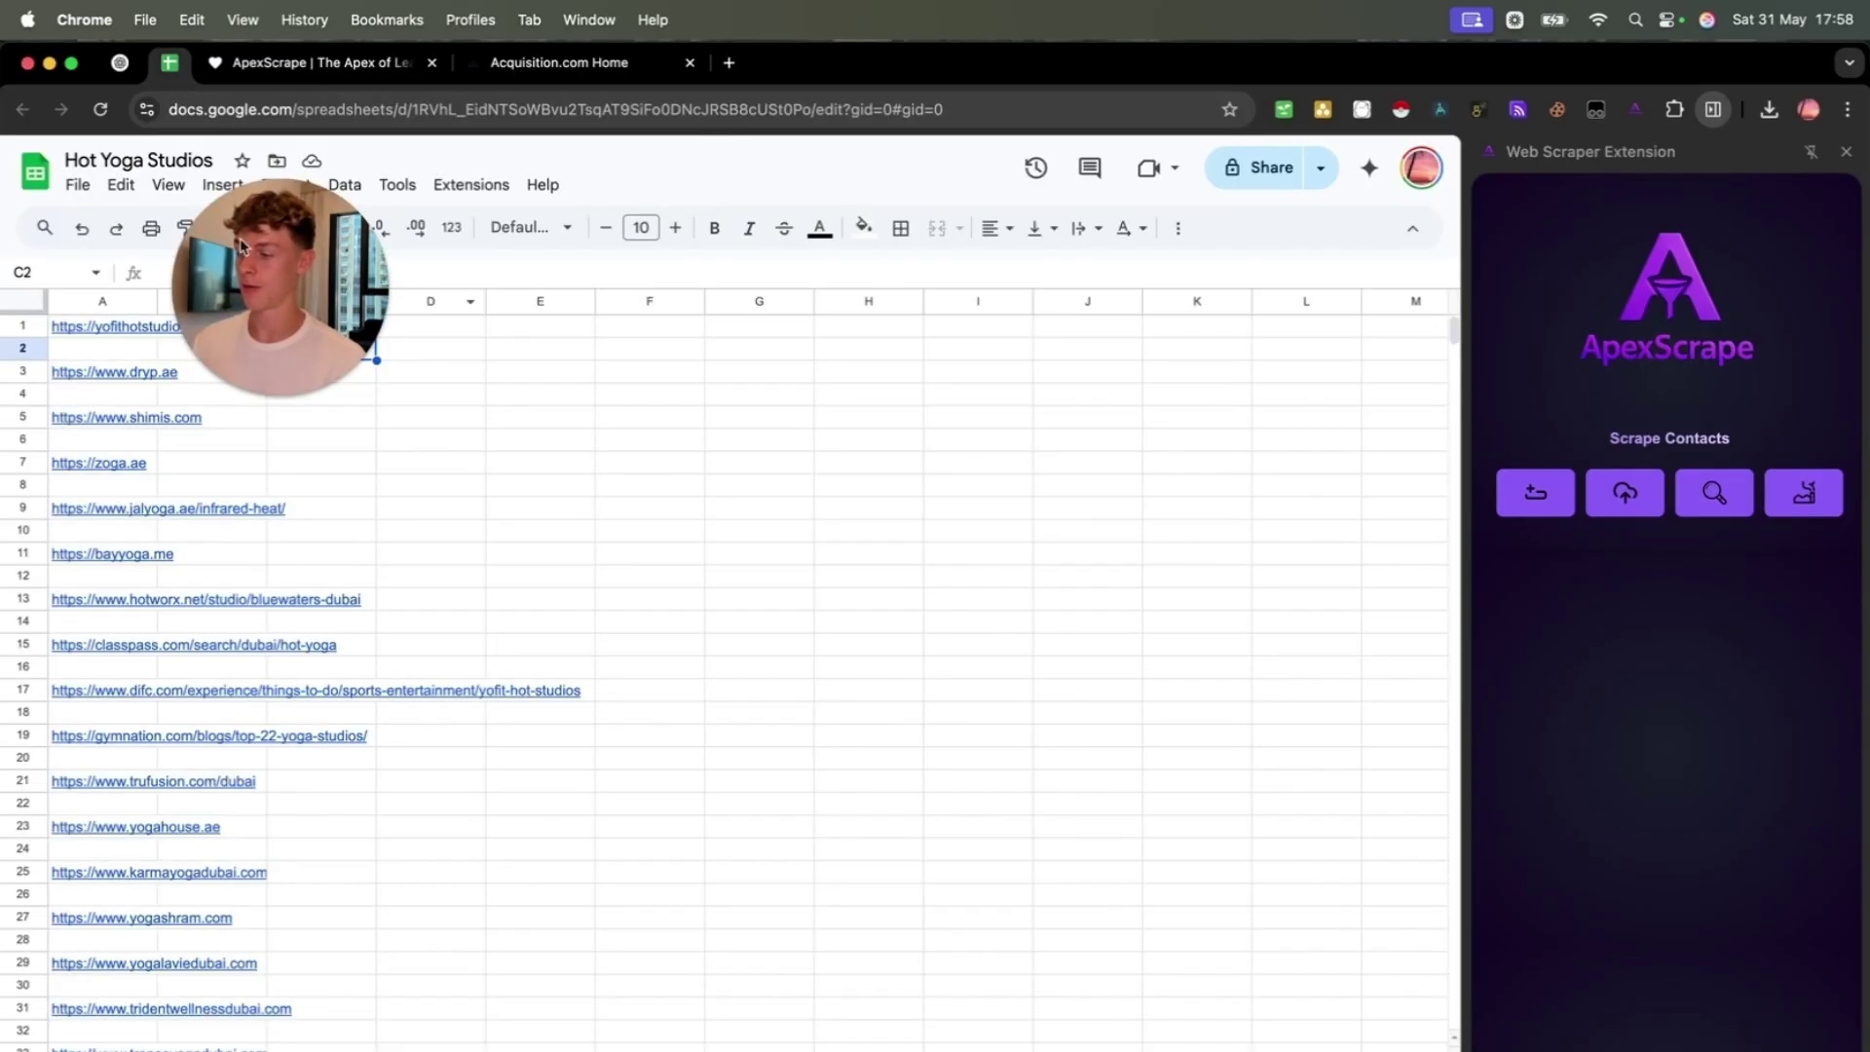
pyautogui.click(70, 185)
pyautogui.click(568, 371)
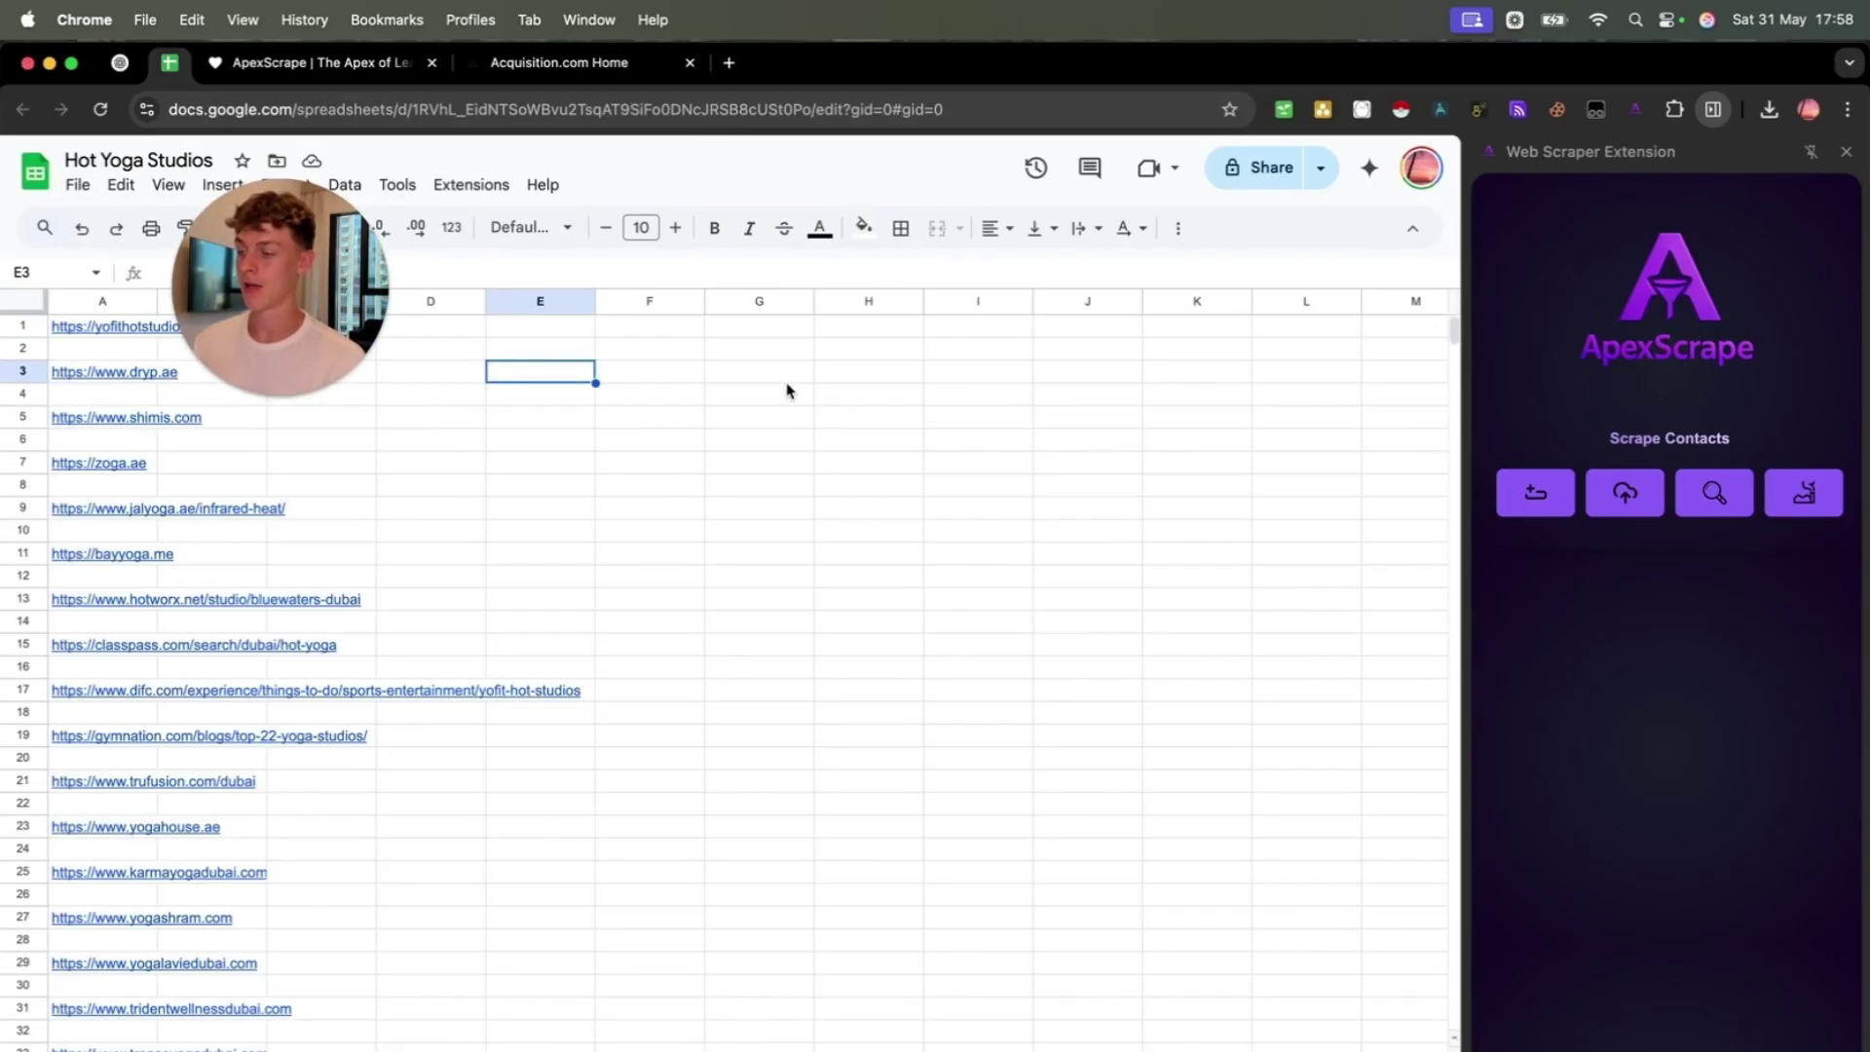
# - Upload 'Untitled spreadsheet - Sheet1 (2).csv' into ApexScrape's URL list
pyautogui.click(1621, 495)
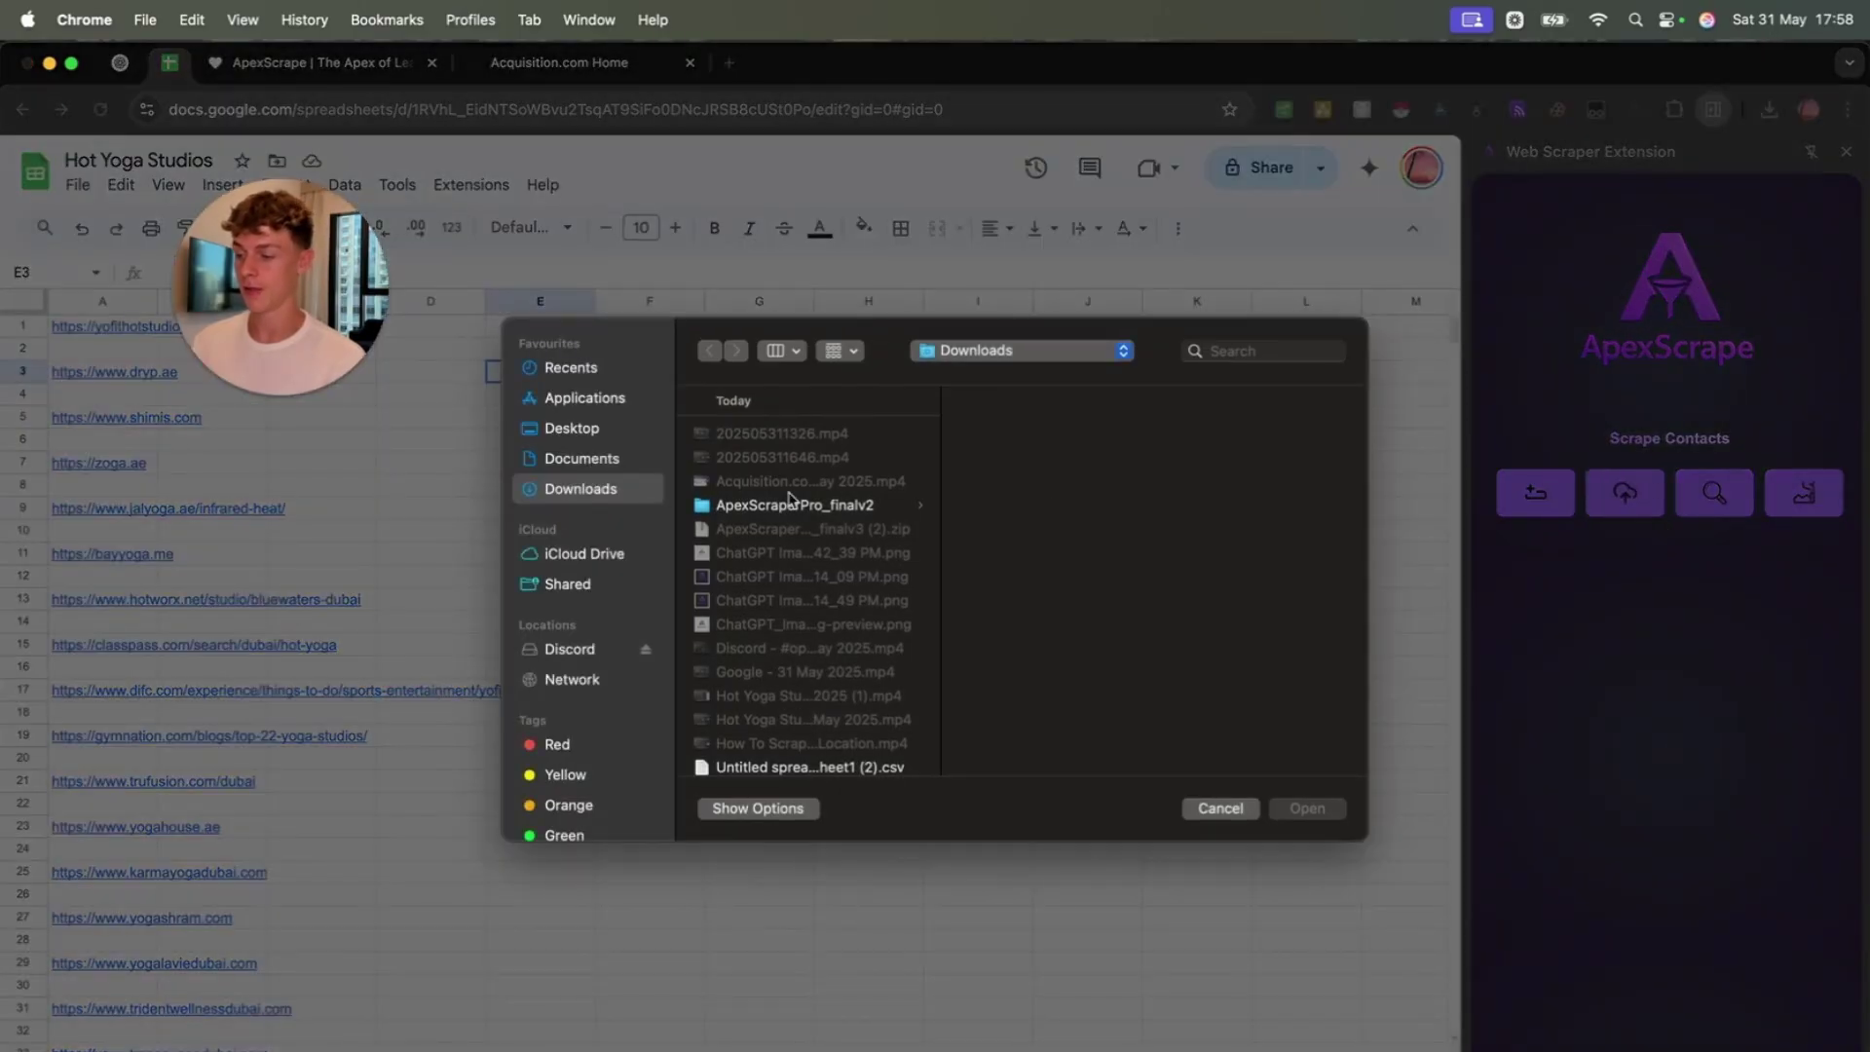
pyautogui.scroll(-3, 823, 614)
pyautogui.click(823, 629)
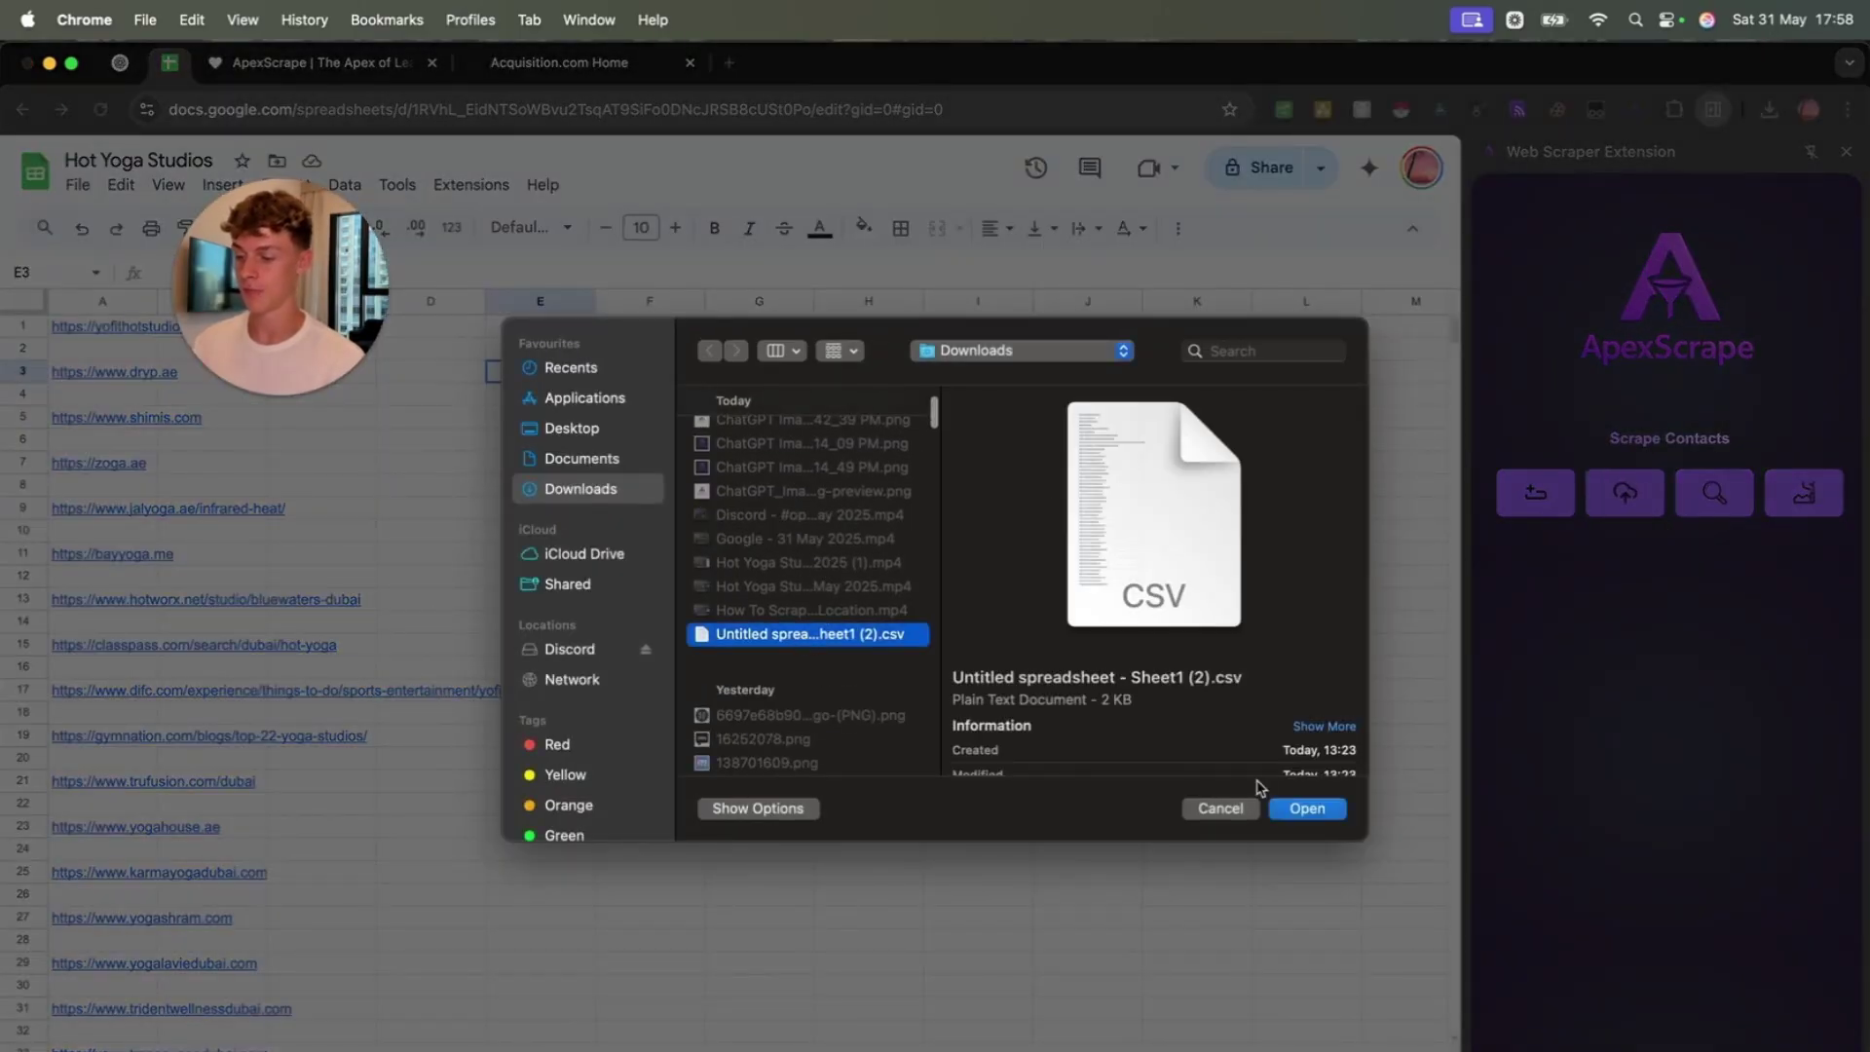
pyautogui.click(1305, 809)
# - Scroll through the imported studio URLs and highlight the second loaded URL
pyautogui.scroll(-2, 1623, 816)
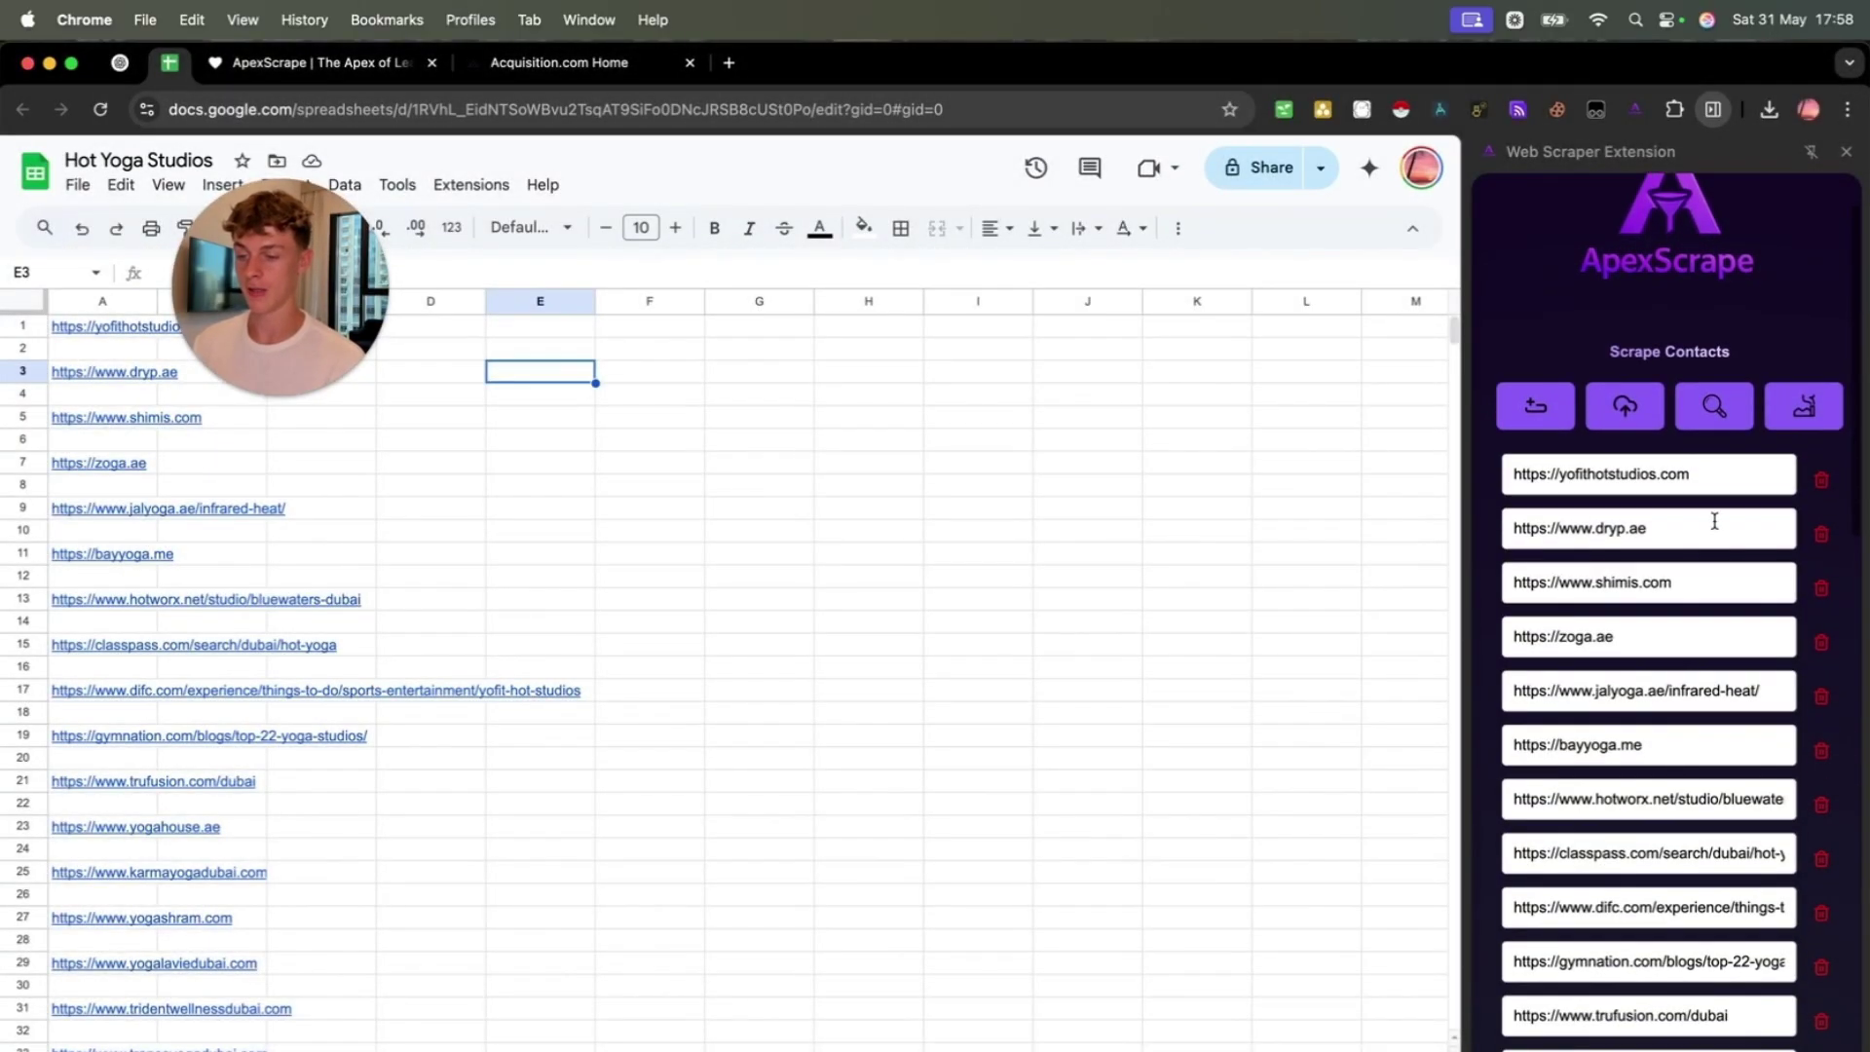
pyautogui.moveTo(1714, 477); pyautogui.dragTo(1498, 478)
pyautogui.moveTo(1679, 540); pyautogui.dragTo(1500, 535)
pyautogui.scroll(-10, 1636, 620)
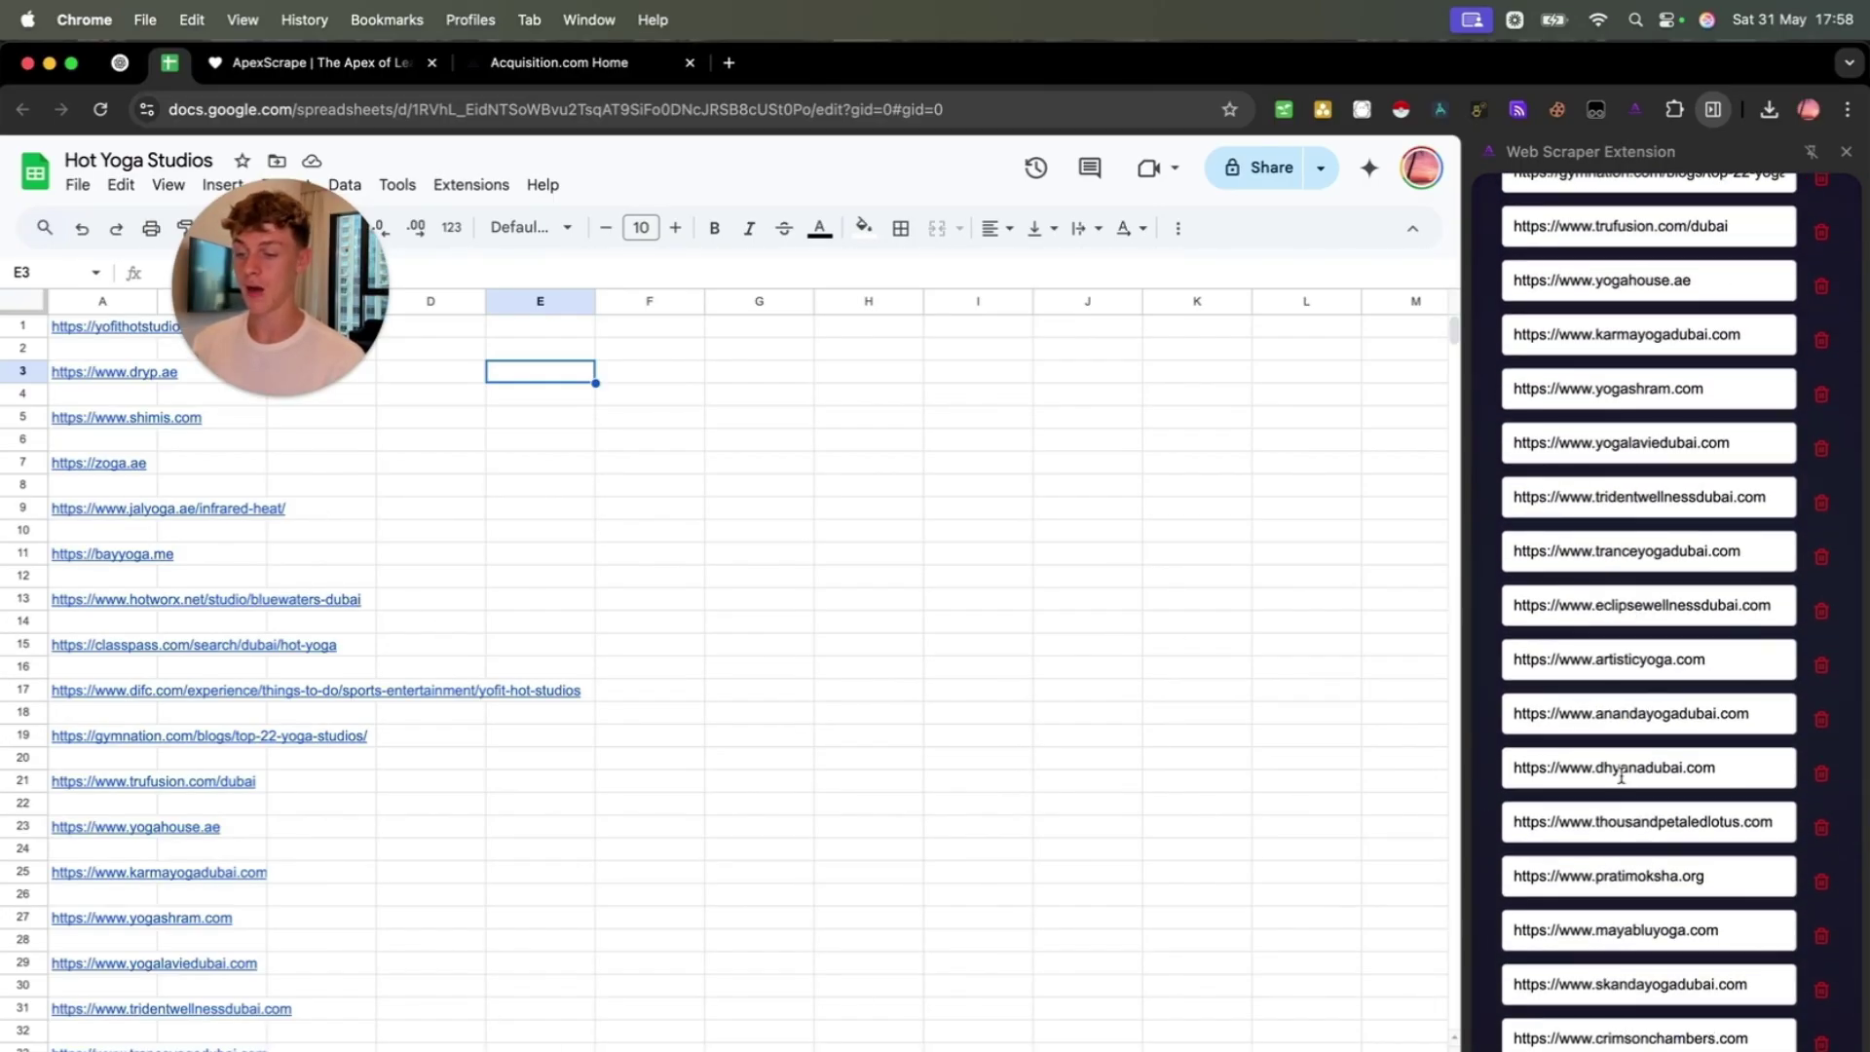
pyautogui.scroll(-8, 1622, 774)
pyautogui.scroll(15, 1622, 776)
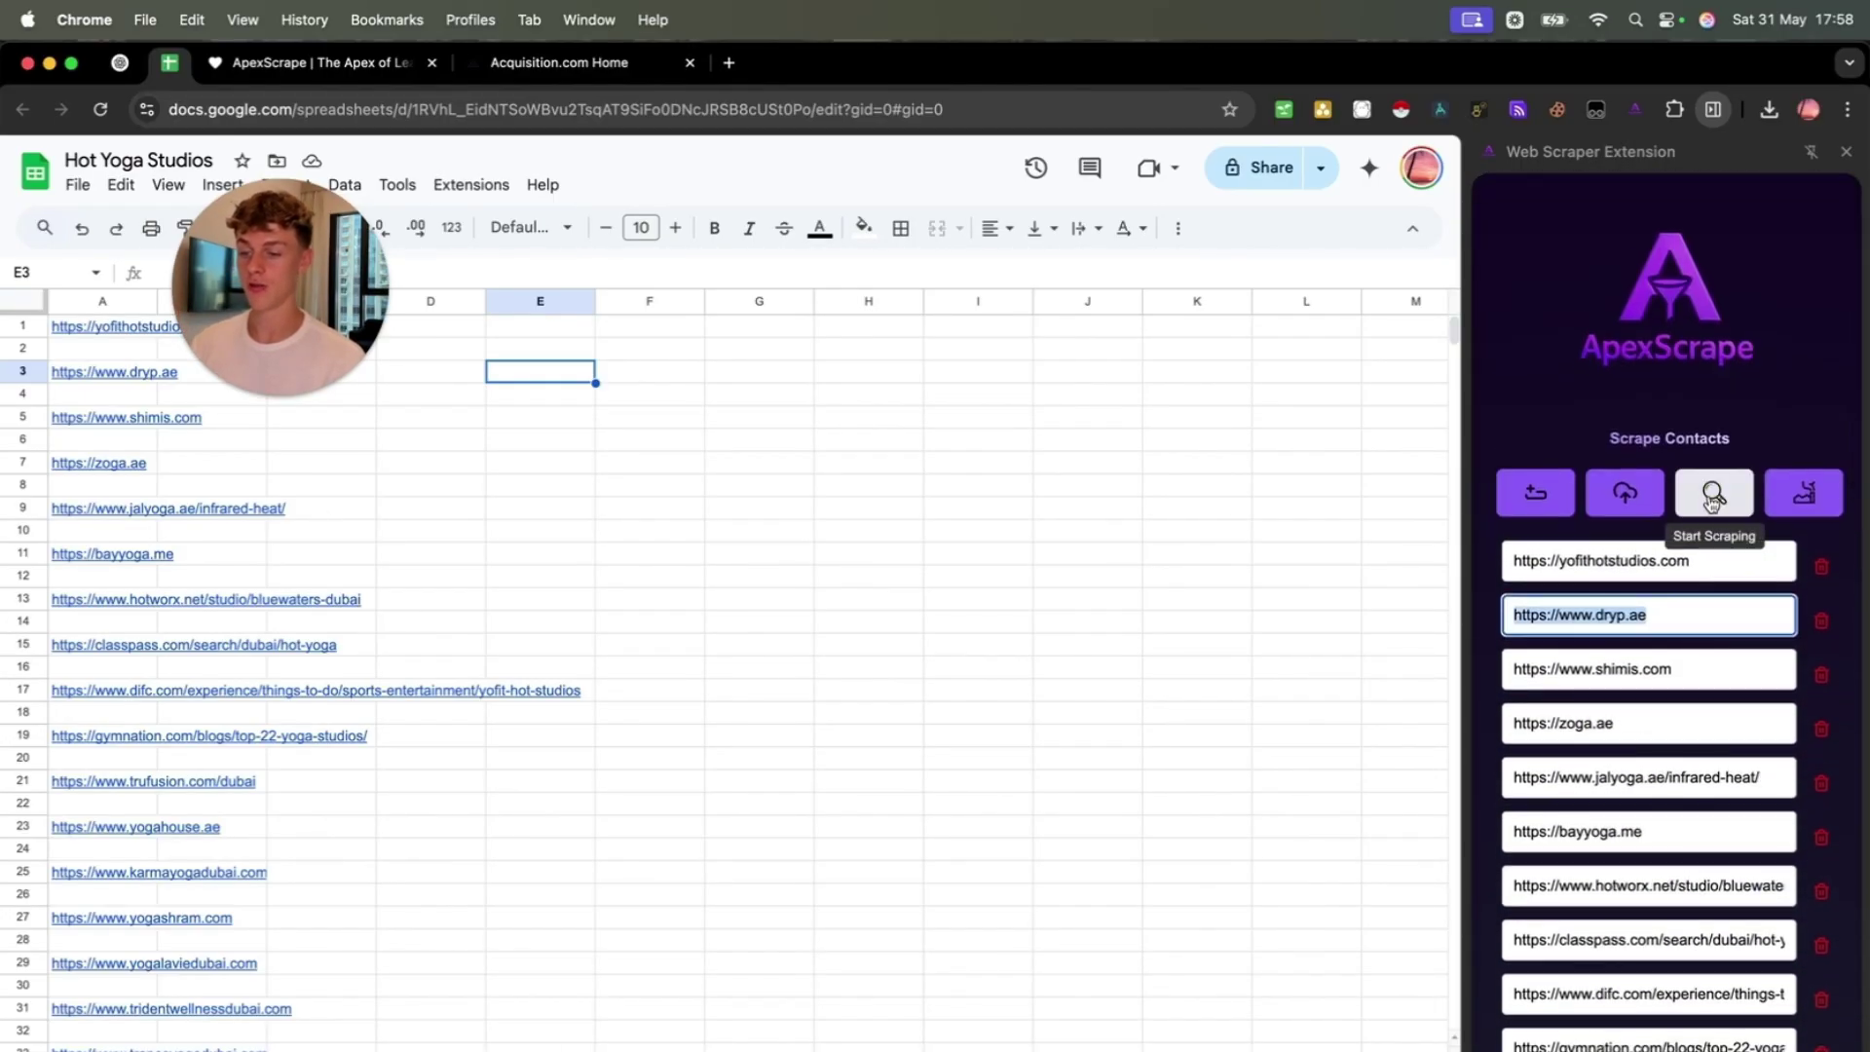
# - Scrape all 41 loaded URLs to completion and open cell A1's YOFIT Hot Studios site in a new tab
pyautogui.click(1711, 494)
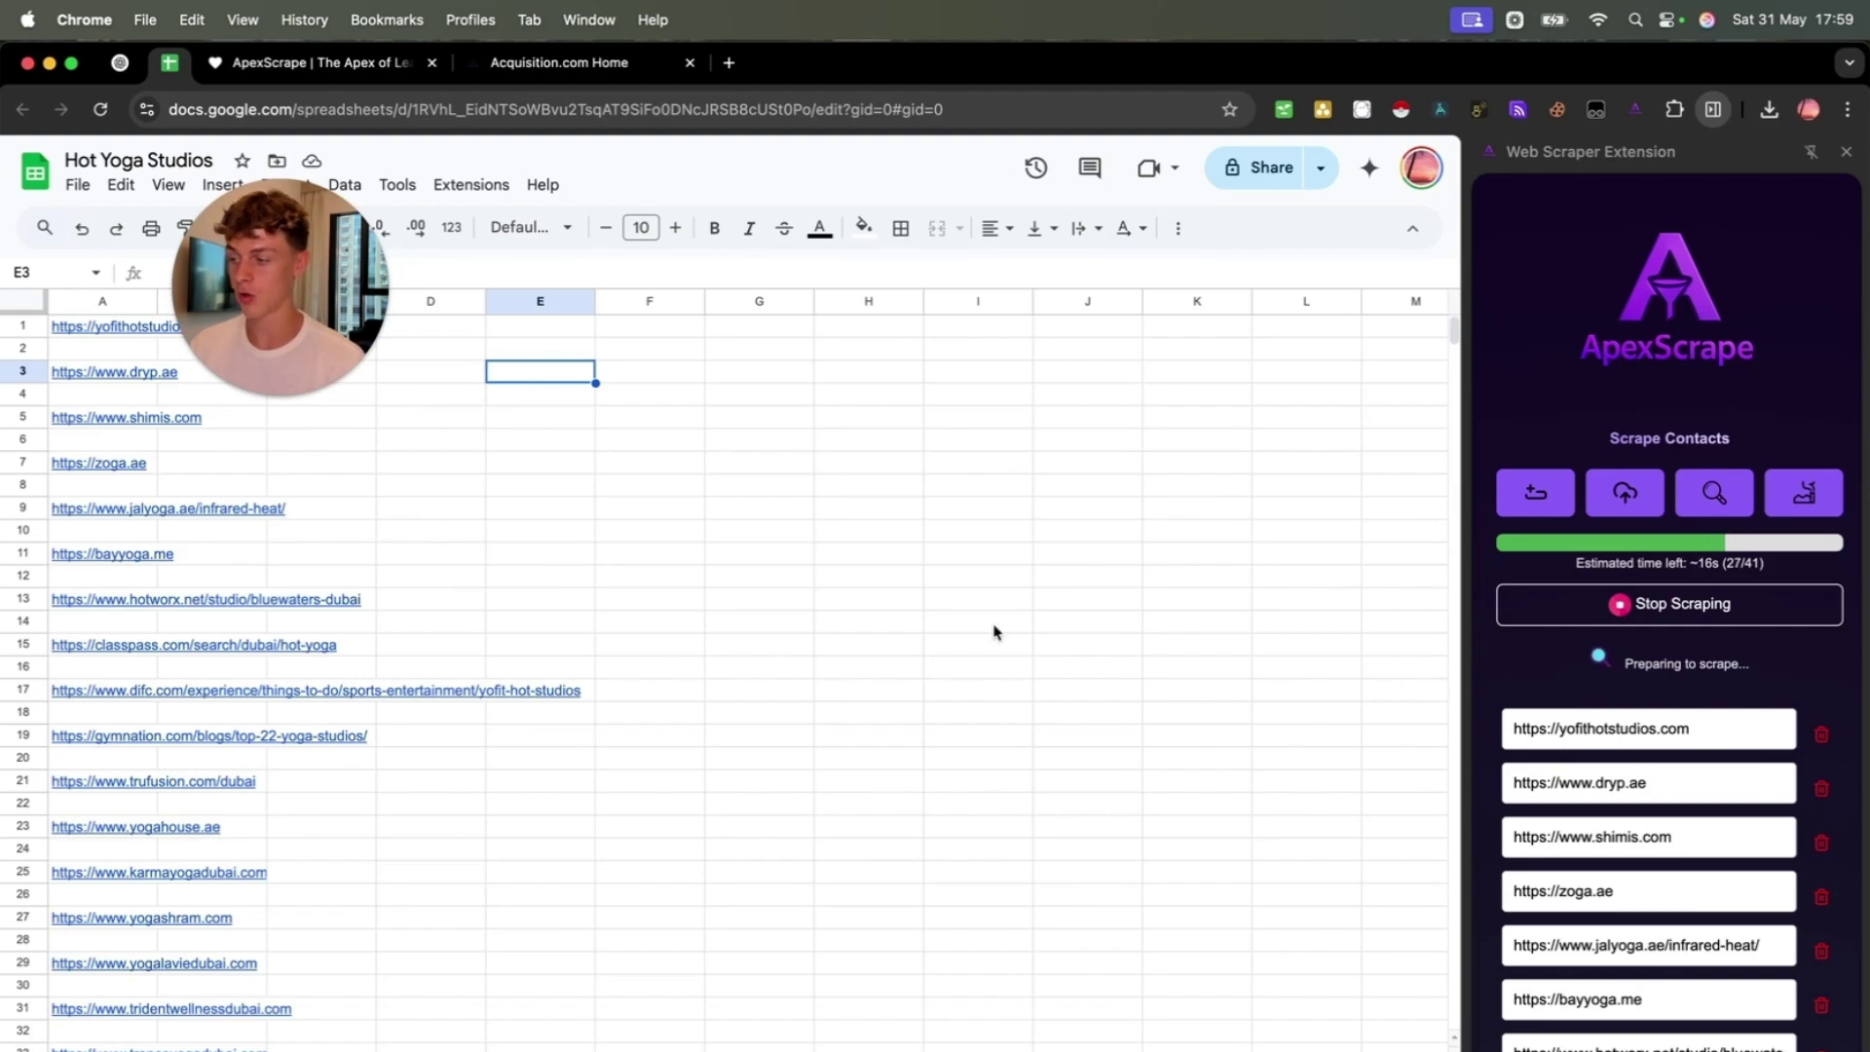
pyautogui.click(100, 327)
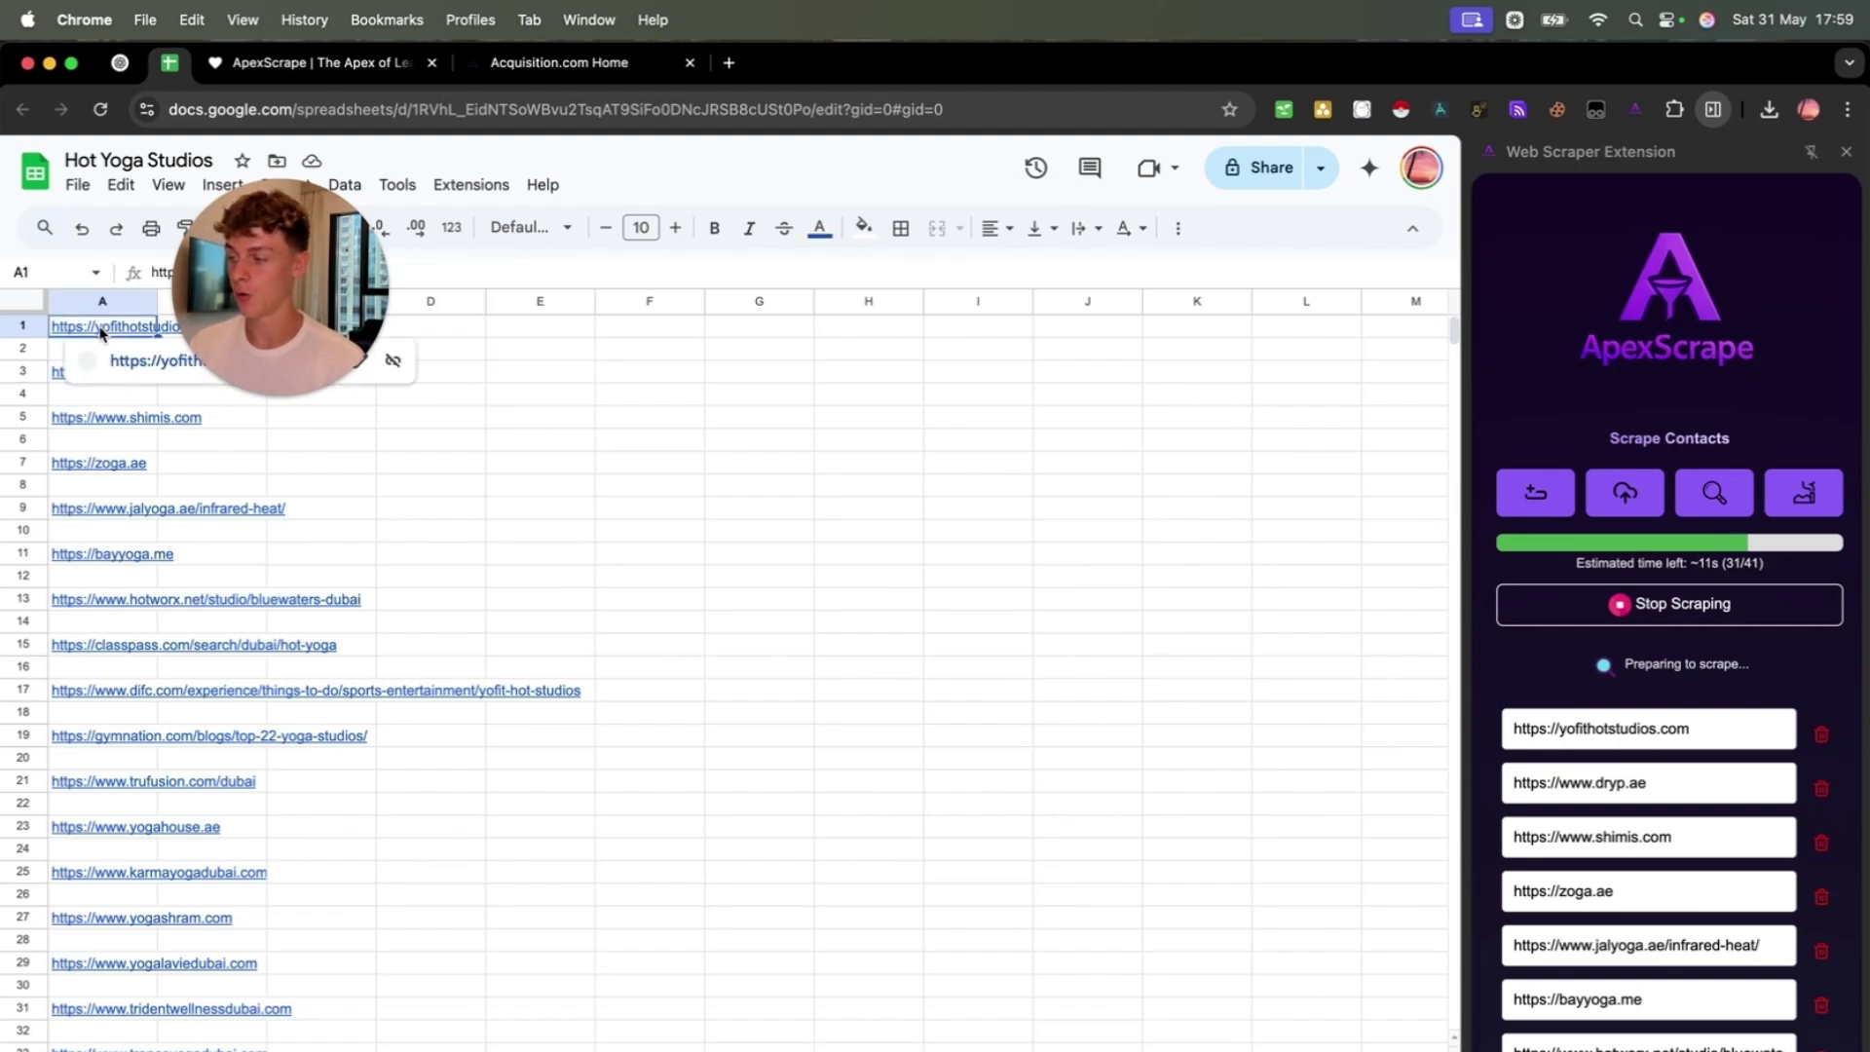
pyautogui.click(140, 360)
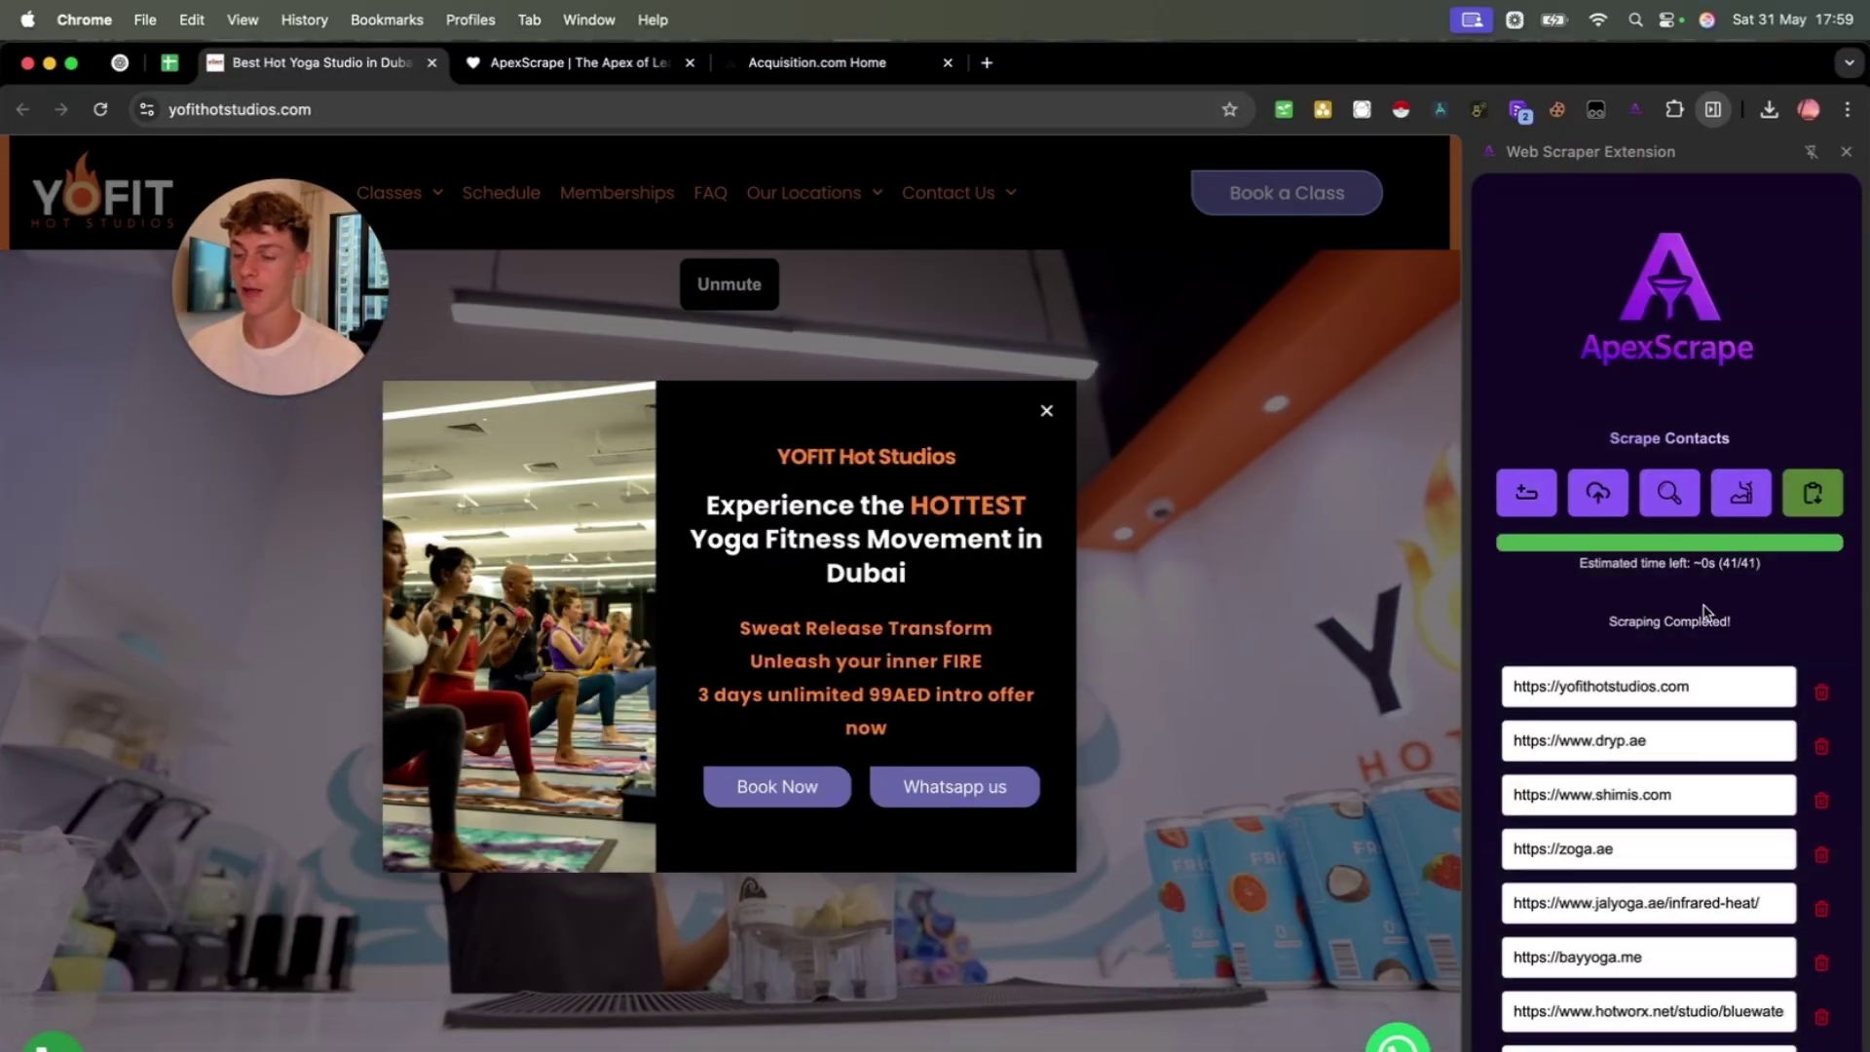
# - Scroll down to the yofithotstudios.com results card and highlight one of its organization details
pyautogui.scroll(-5, 1704, 610)
pyautogui.scroll(-15, 1704, 605)
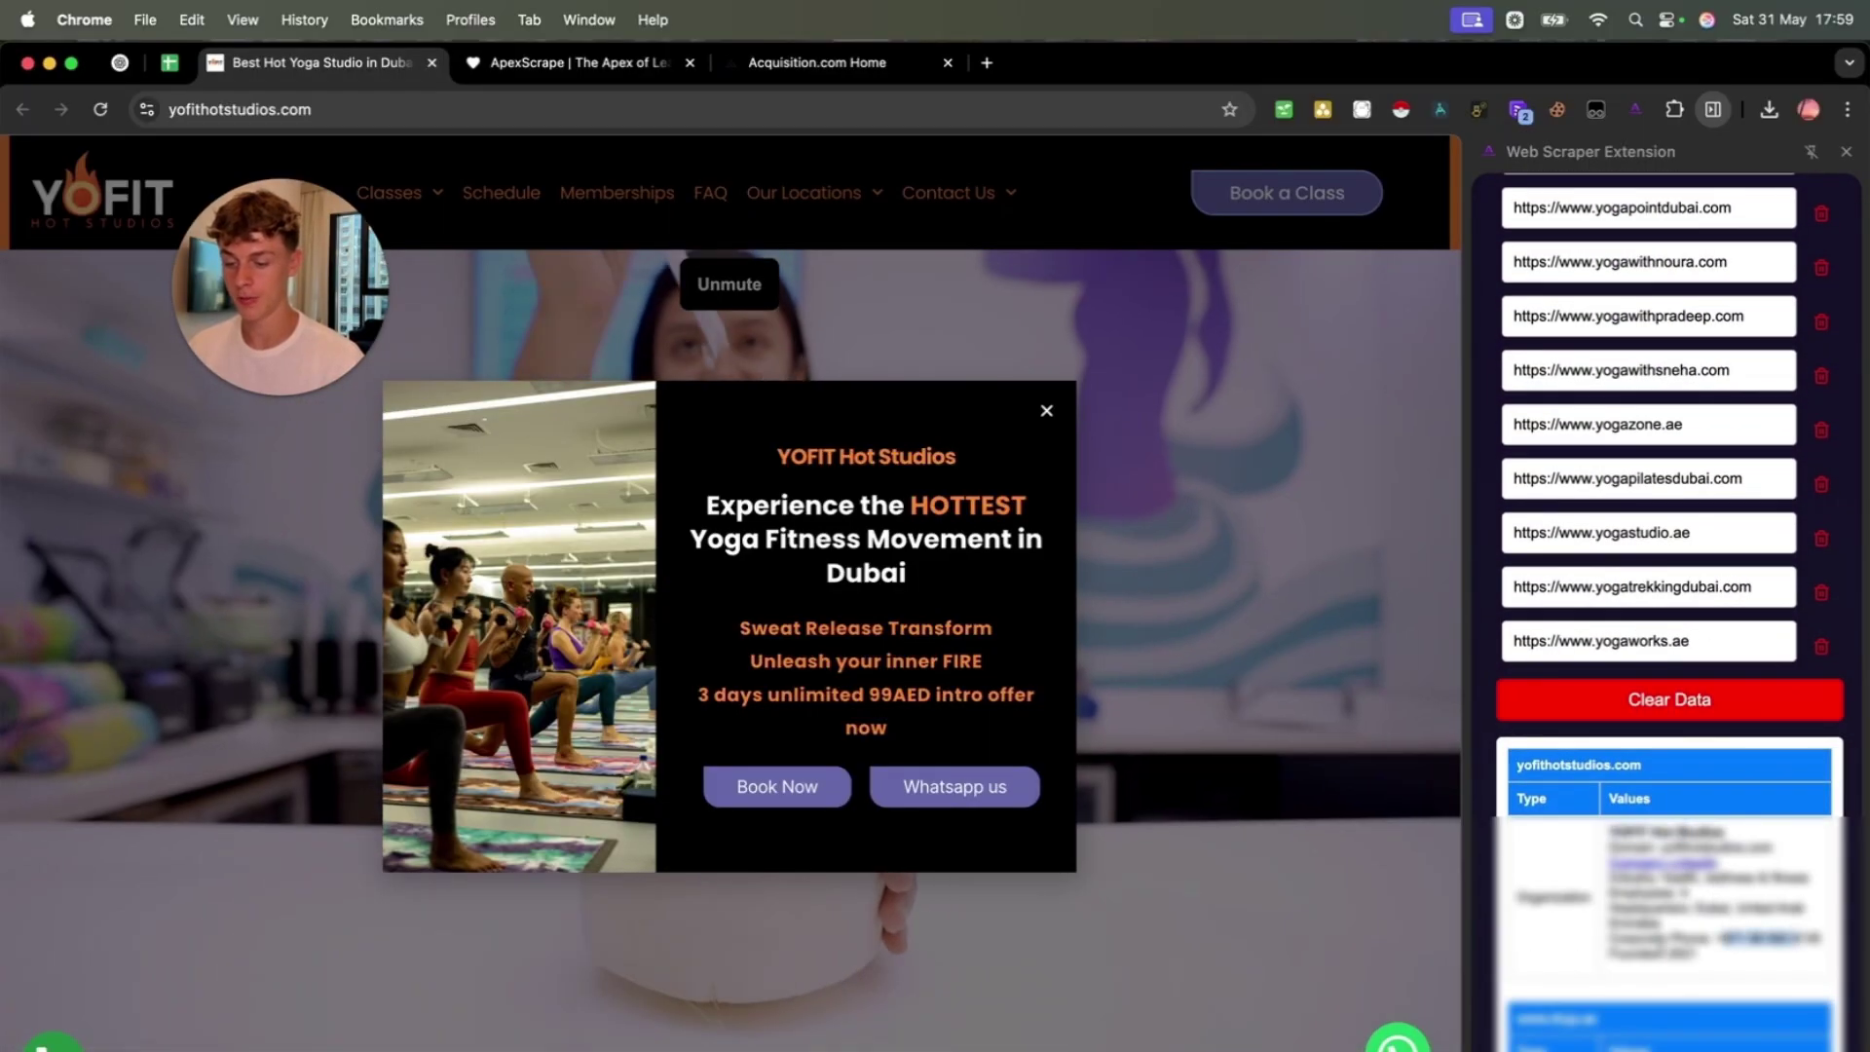
pyautogui.moveTo(1662, 953); pyautogui.dragTo(1700, 959)
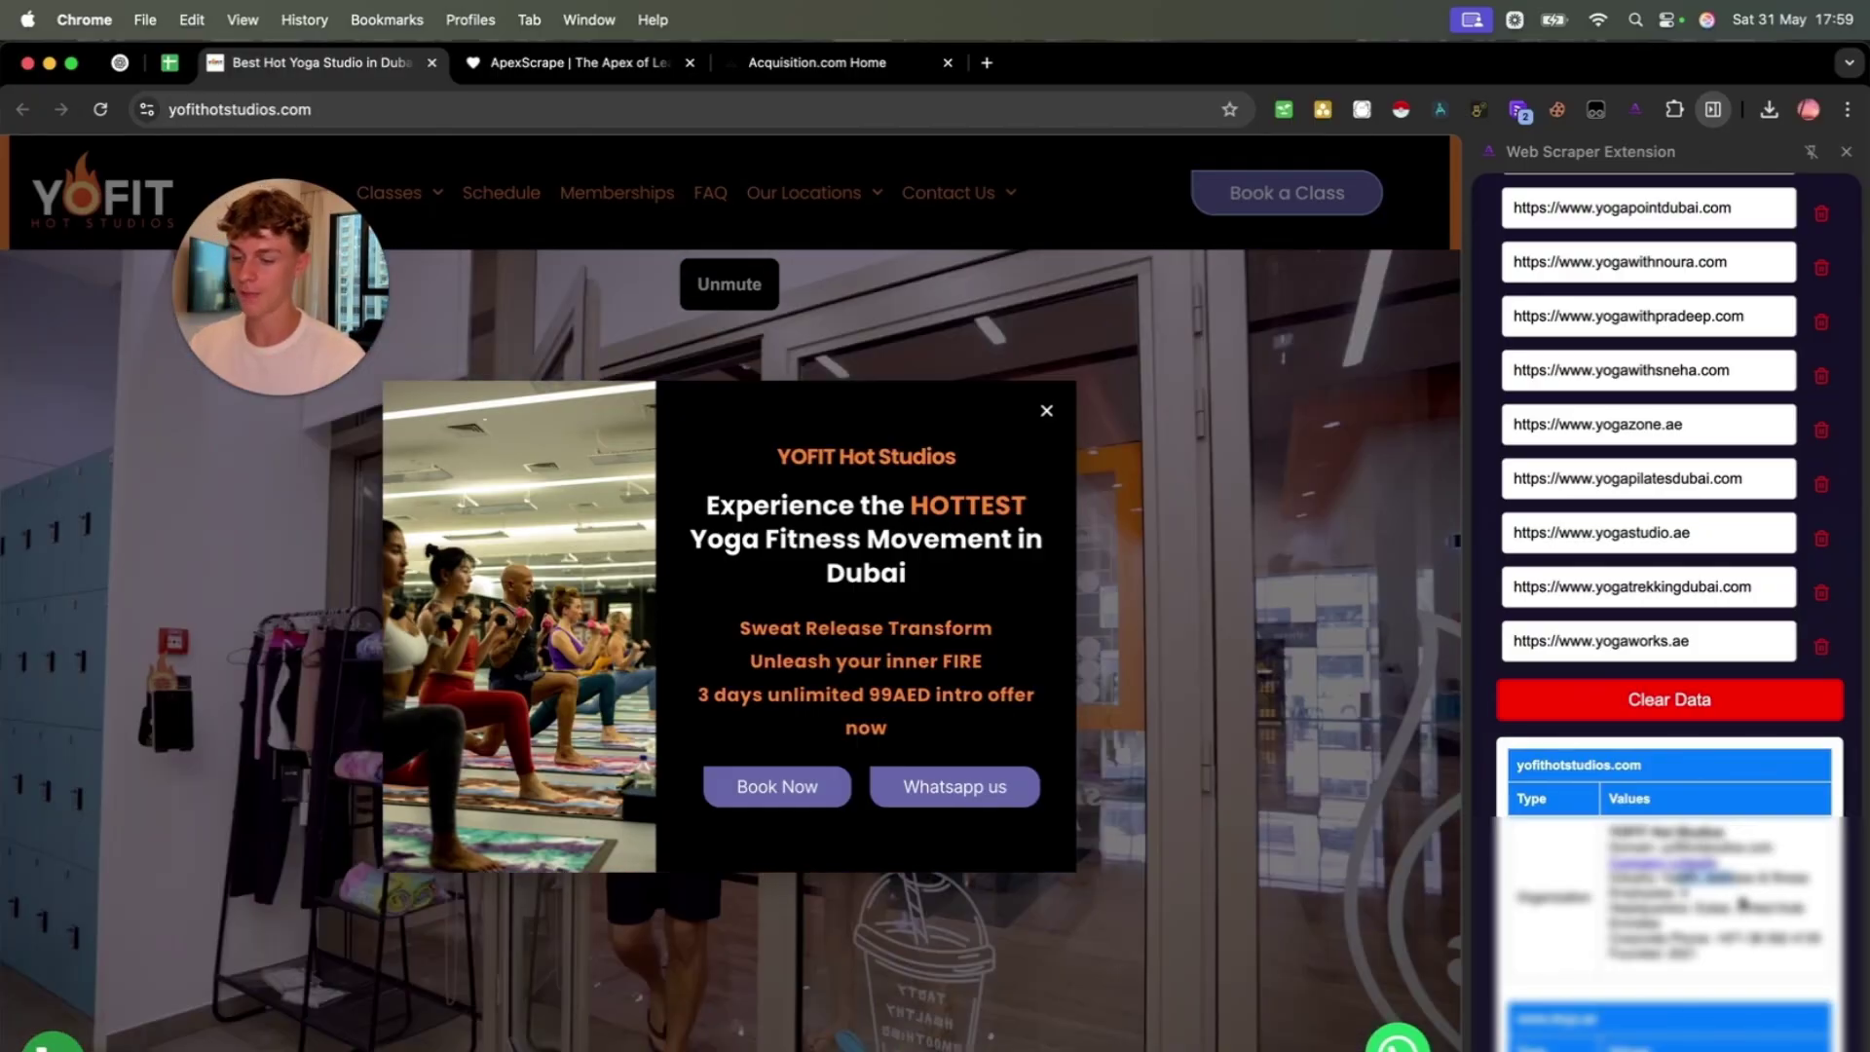
# - Scroll down the results and highlight a studio card's two scraped email addresses
pyautogui.scroll(-5, 1743, 904)
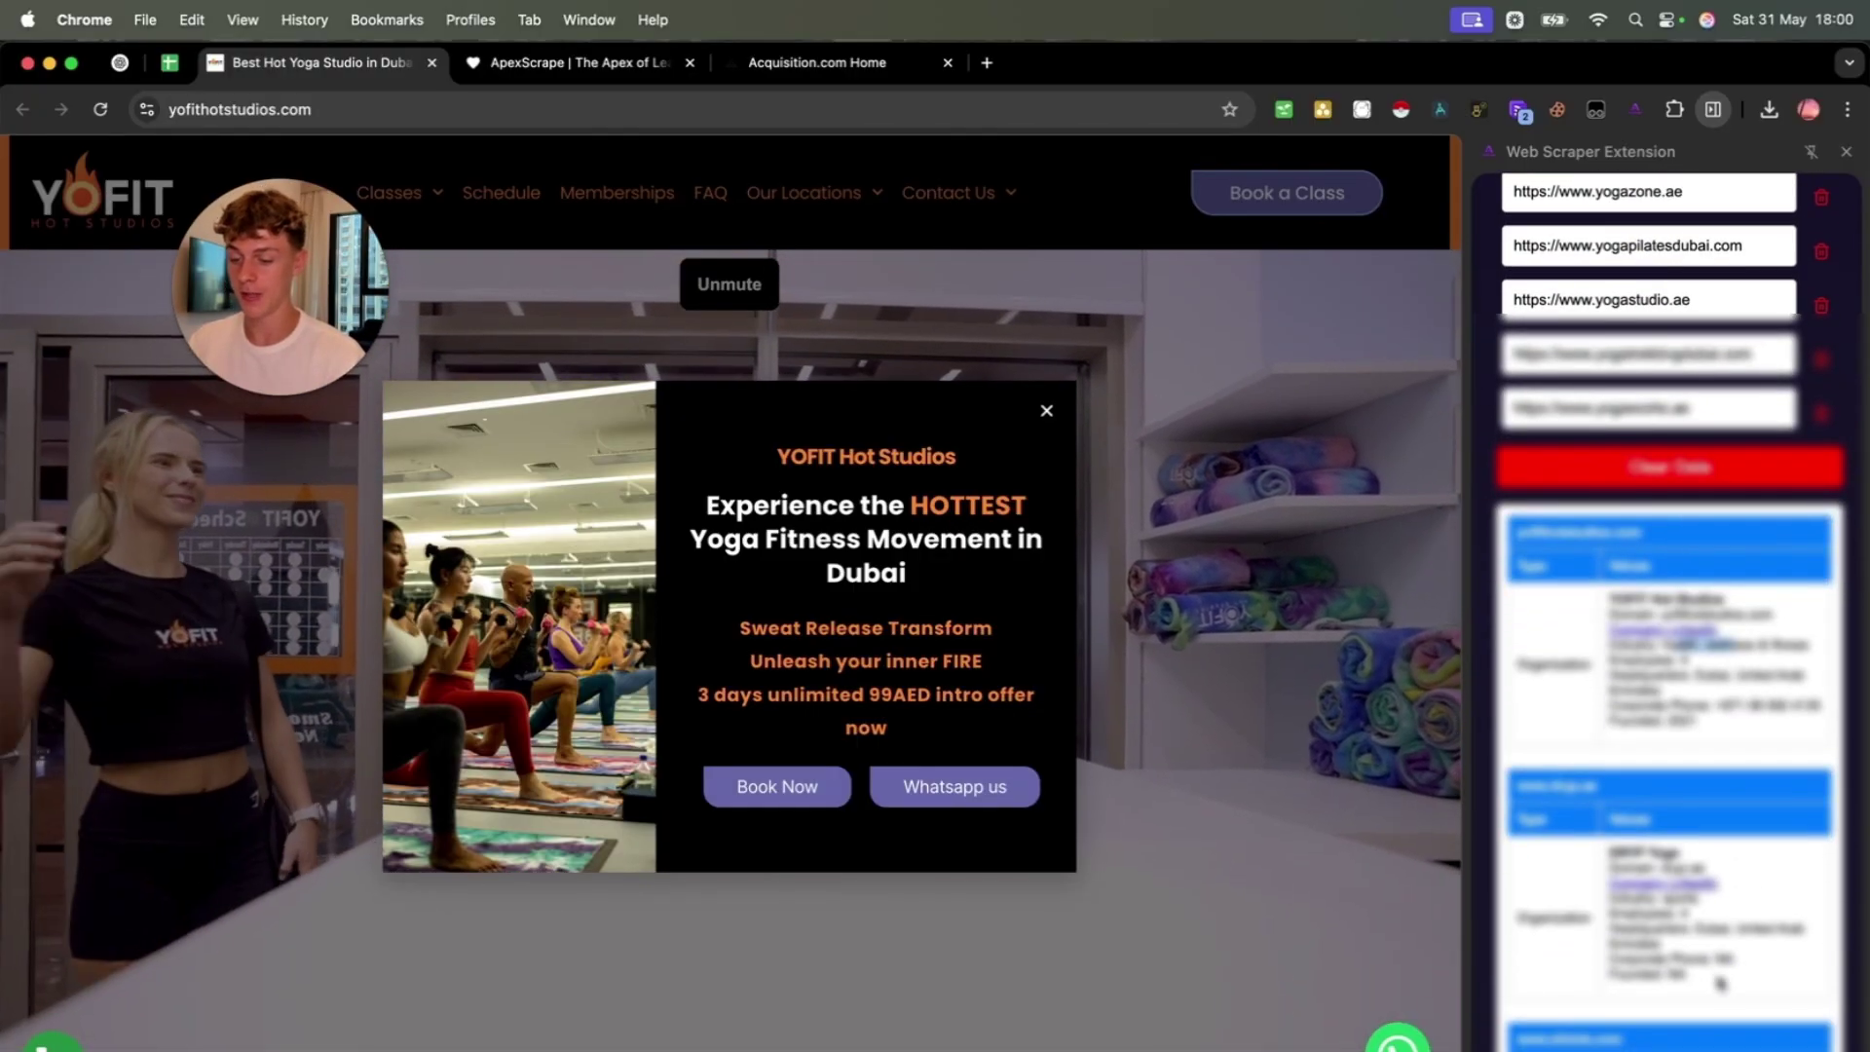
pyautogui.scroll(-5, 1716, 974)
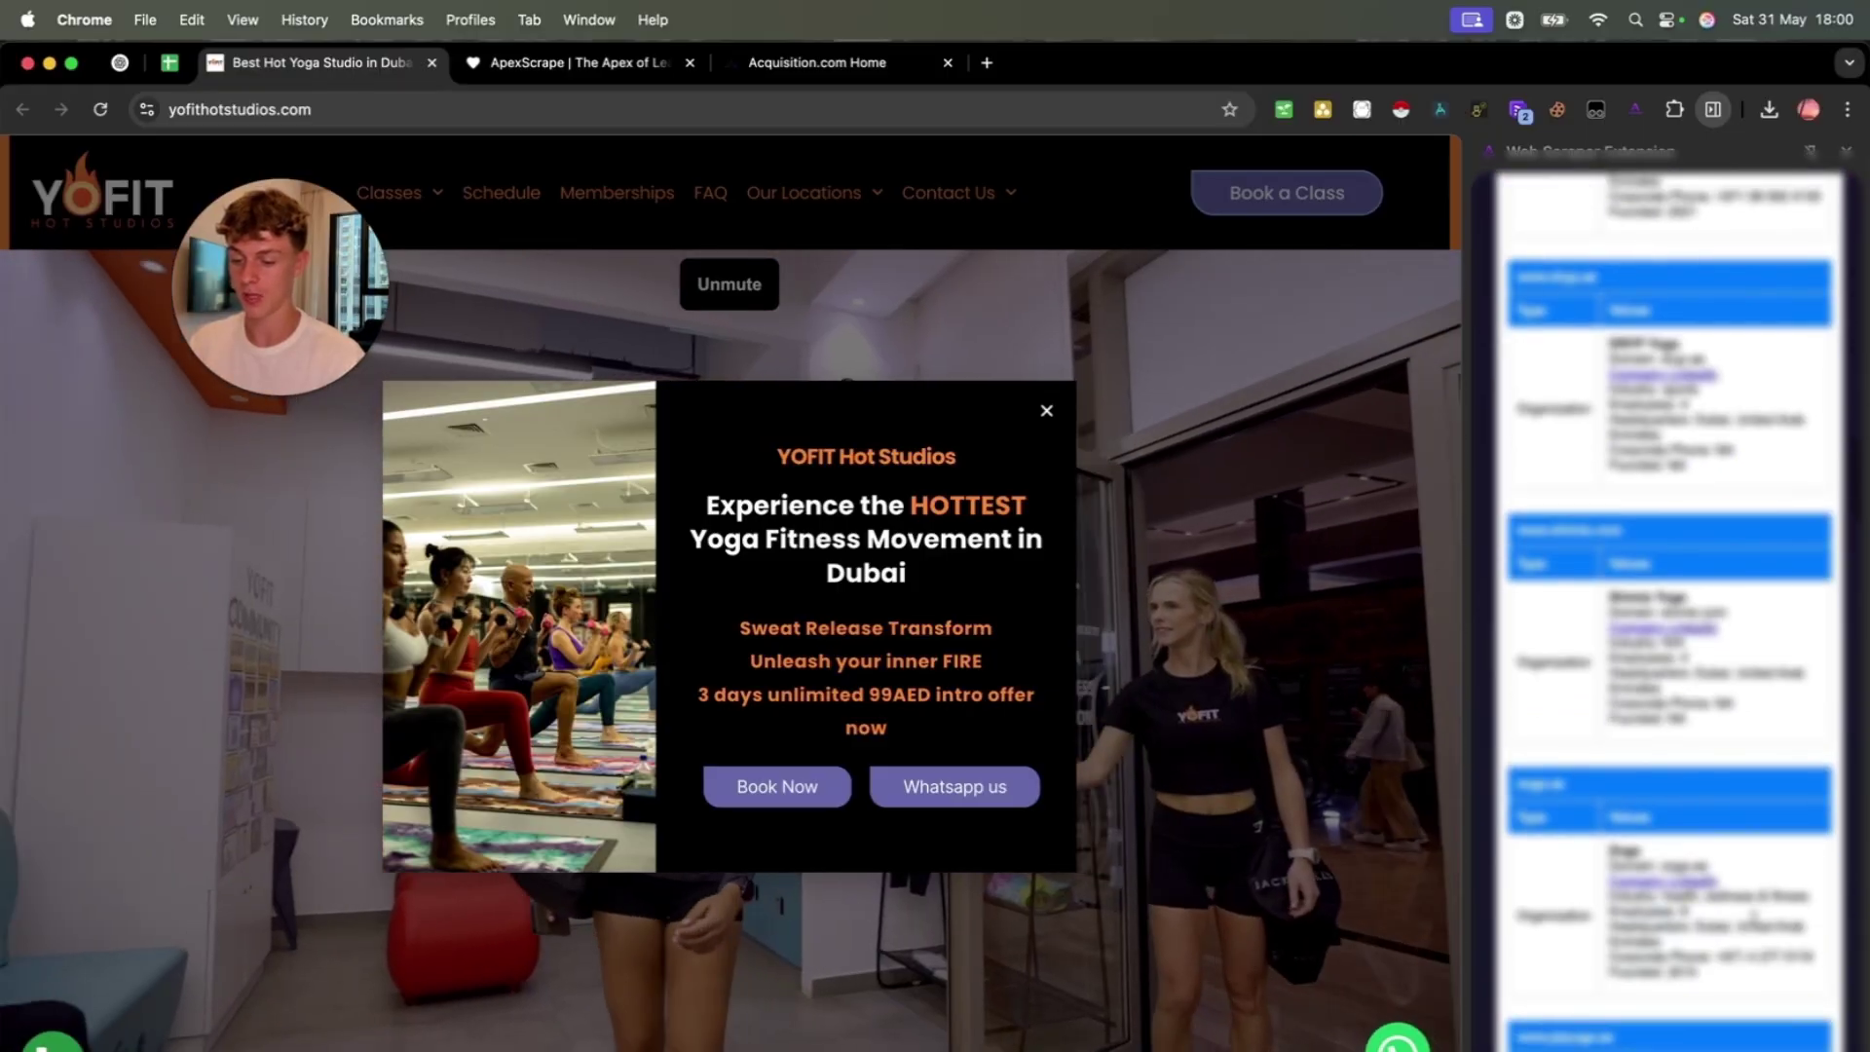
pyautogui.scroll(-1, 1740, 941)
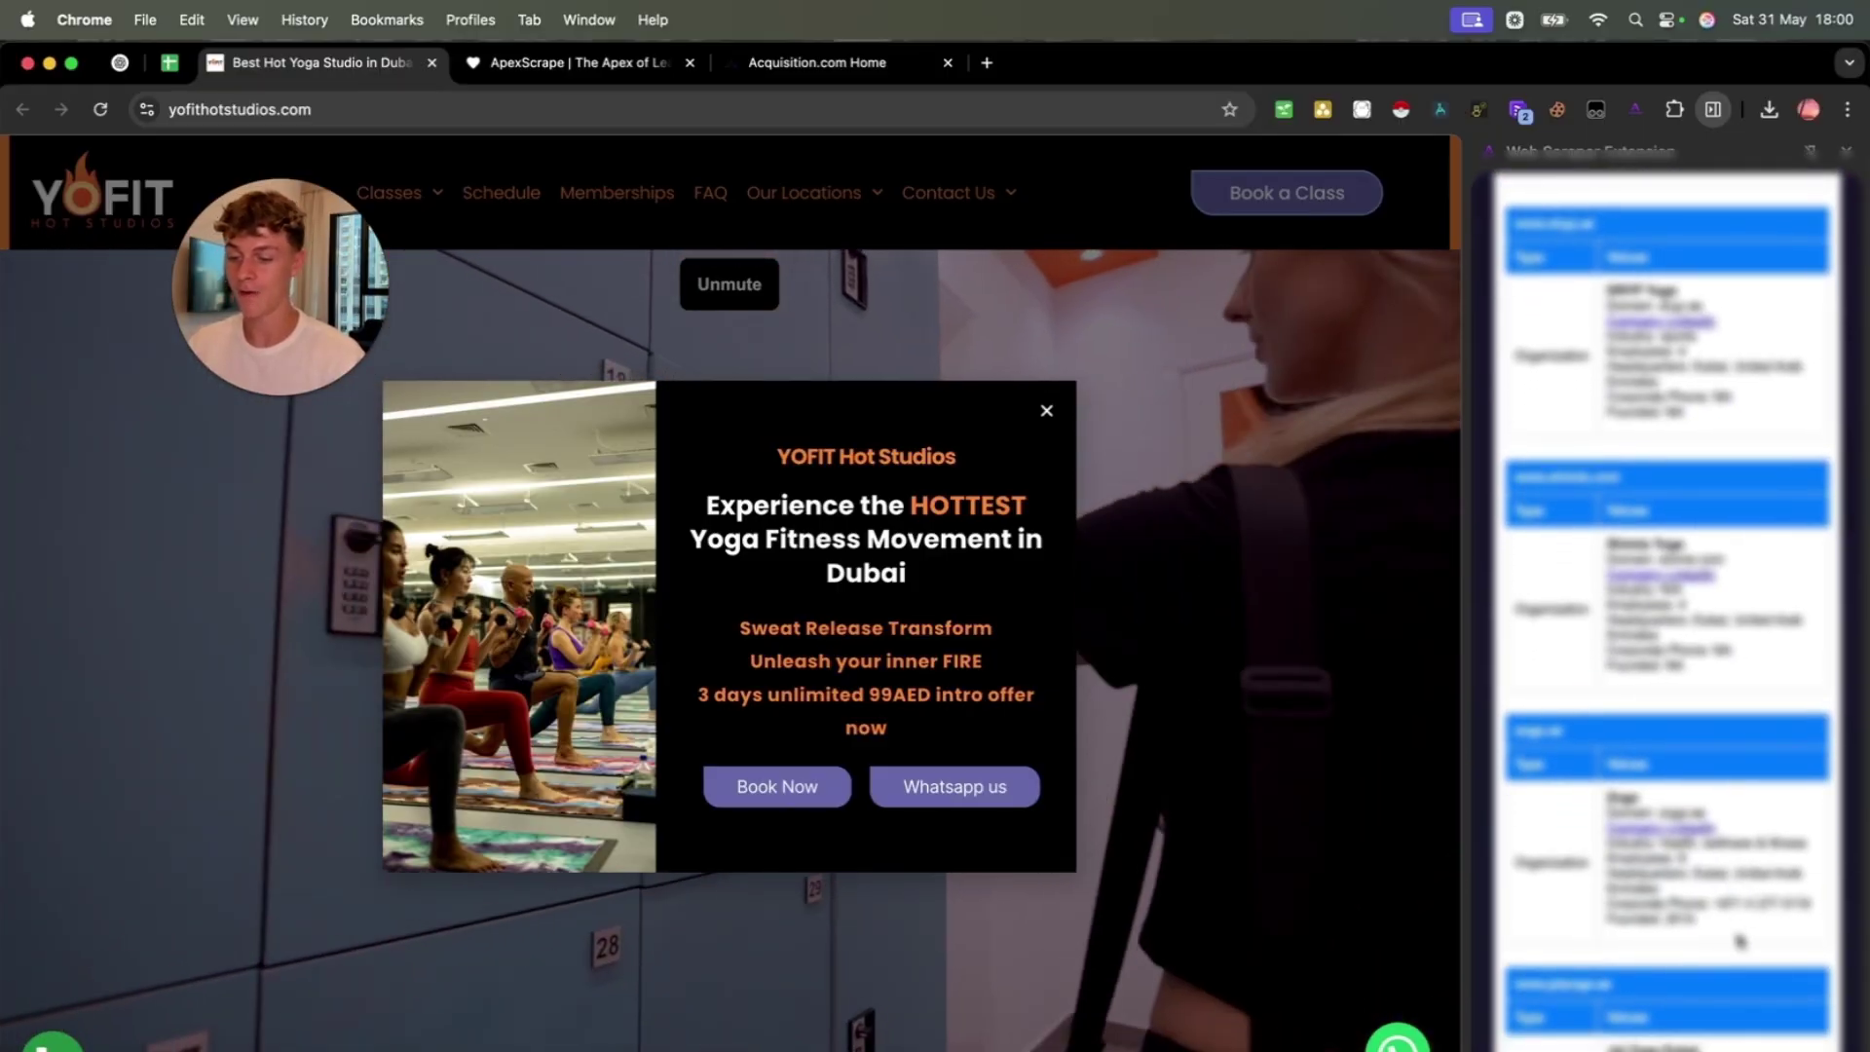
pyautogui.scroll(-6, 1740, 941)
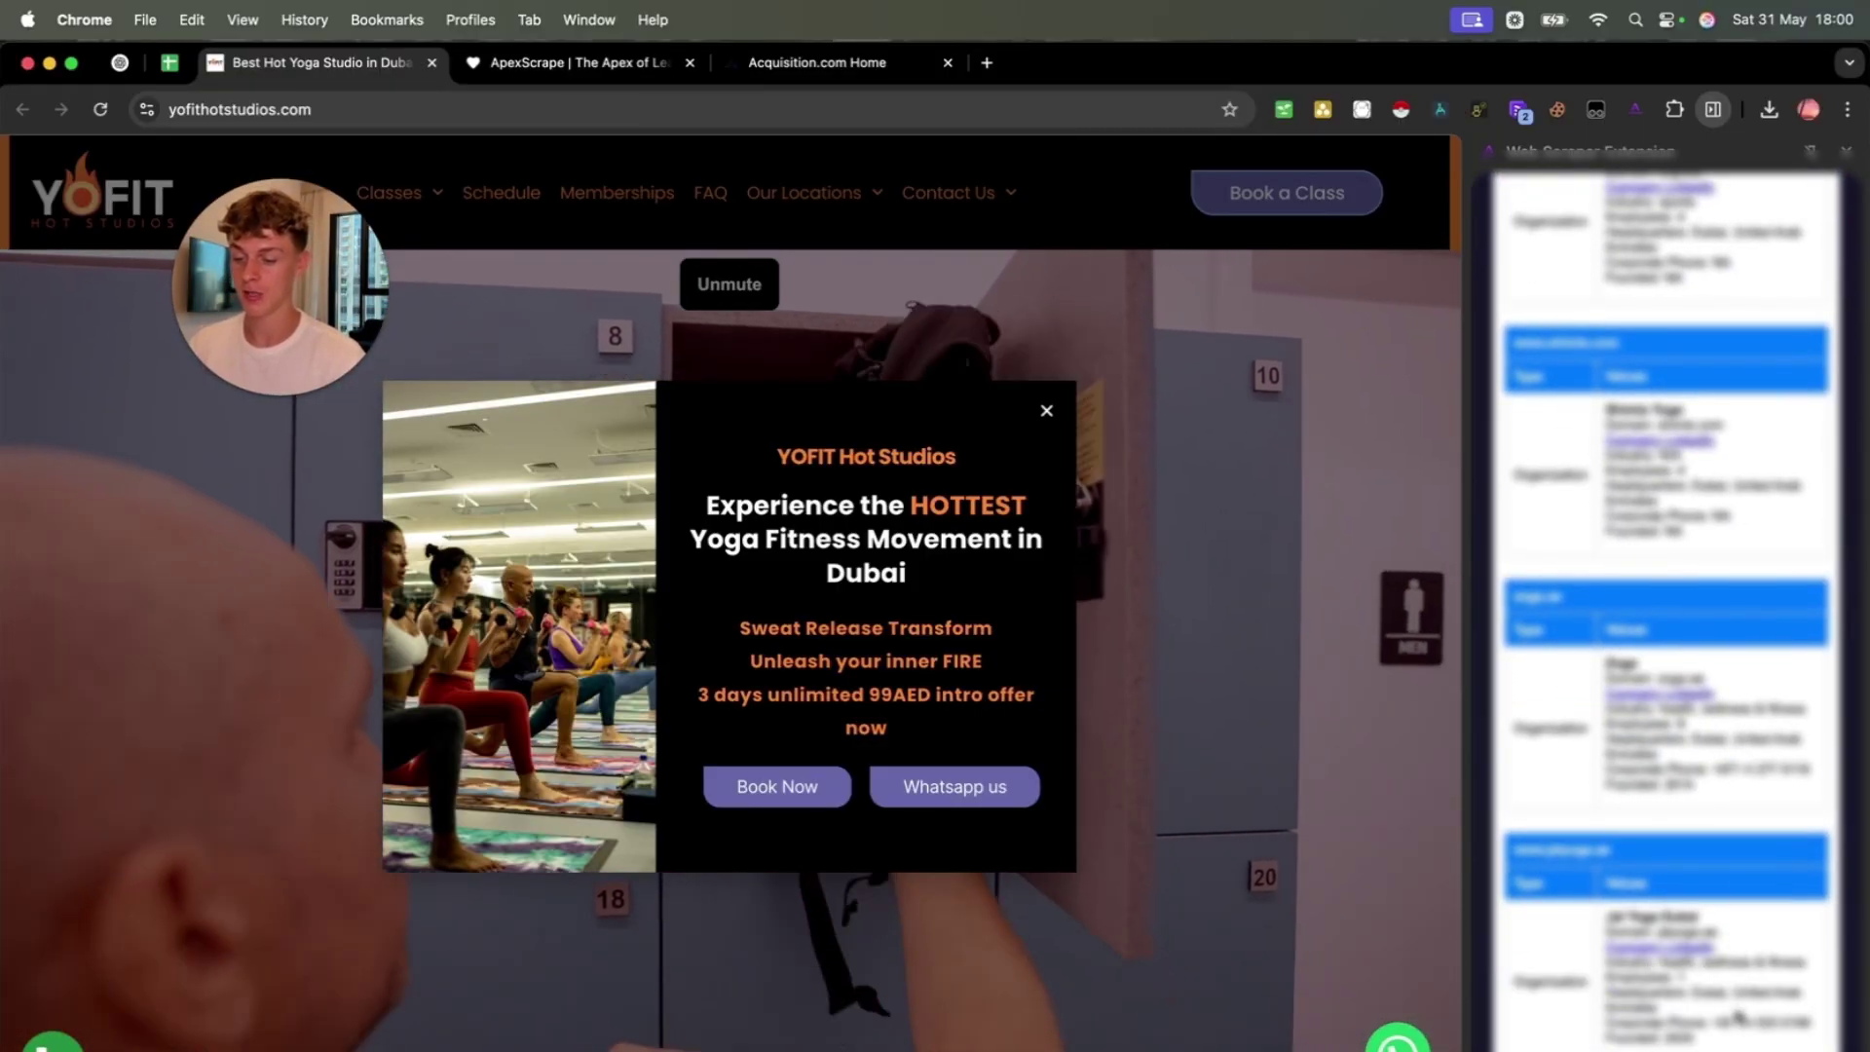
pyautogui.scroll(-9, 1762, 1015)
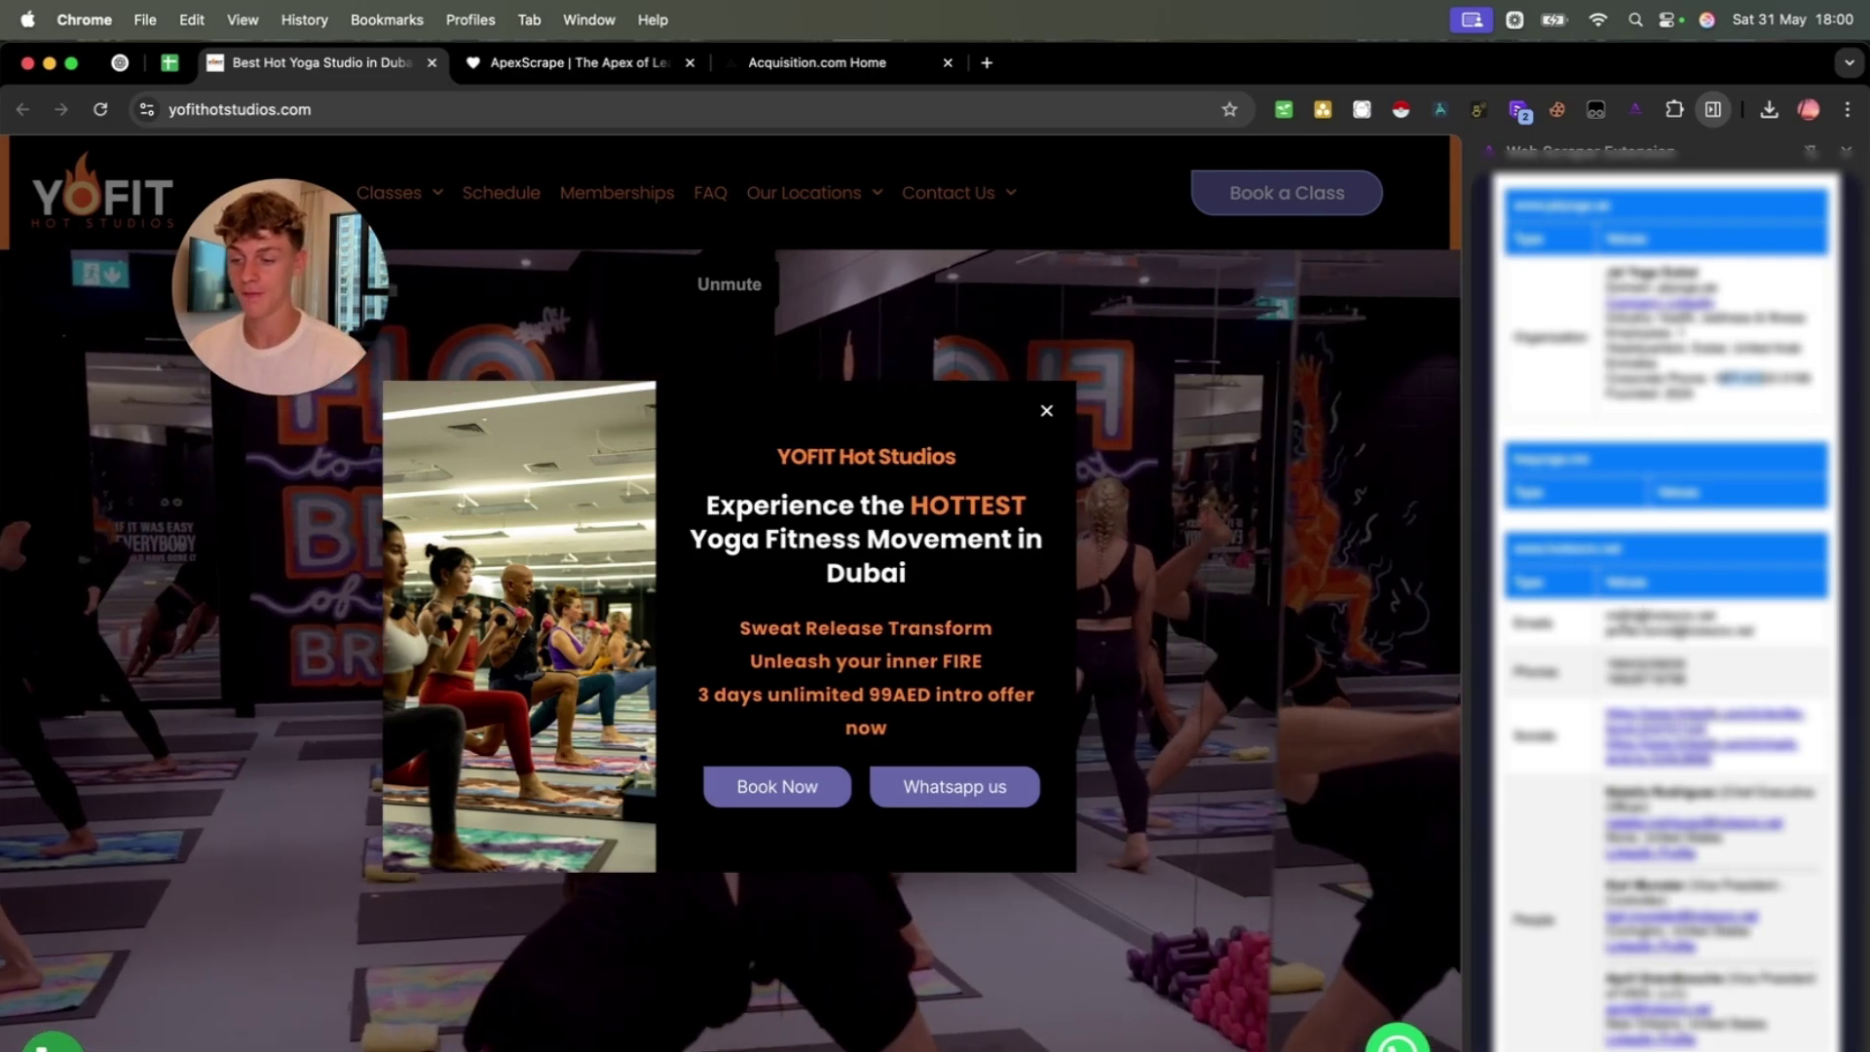
pyautogui.moveTo(1606, 613); pyautogui.dragTo(1749, 631)
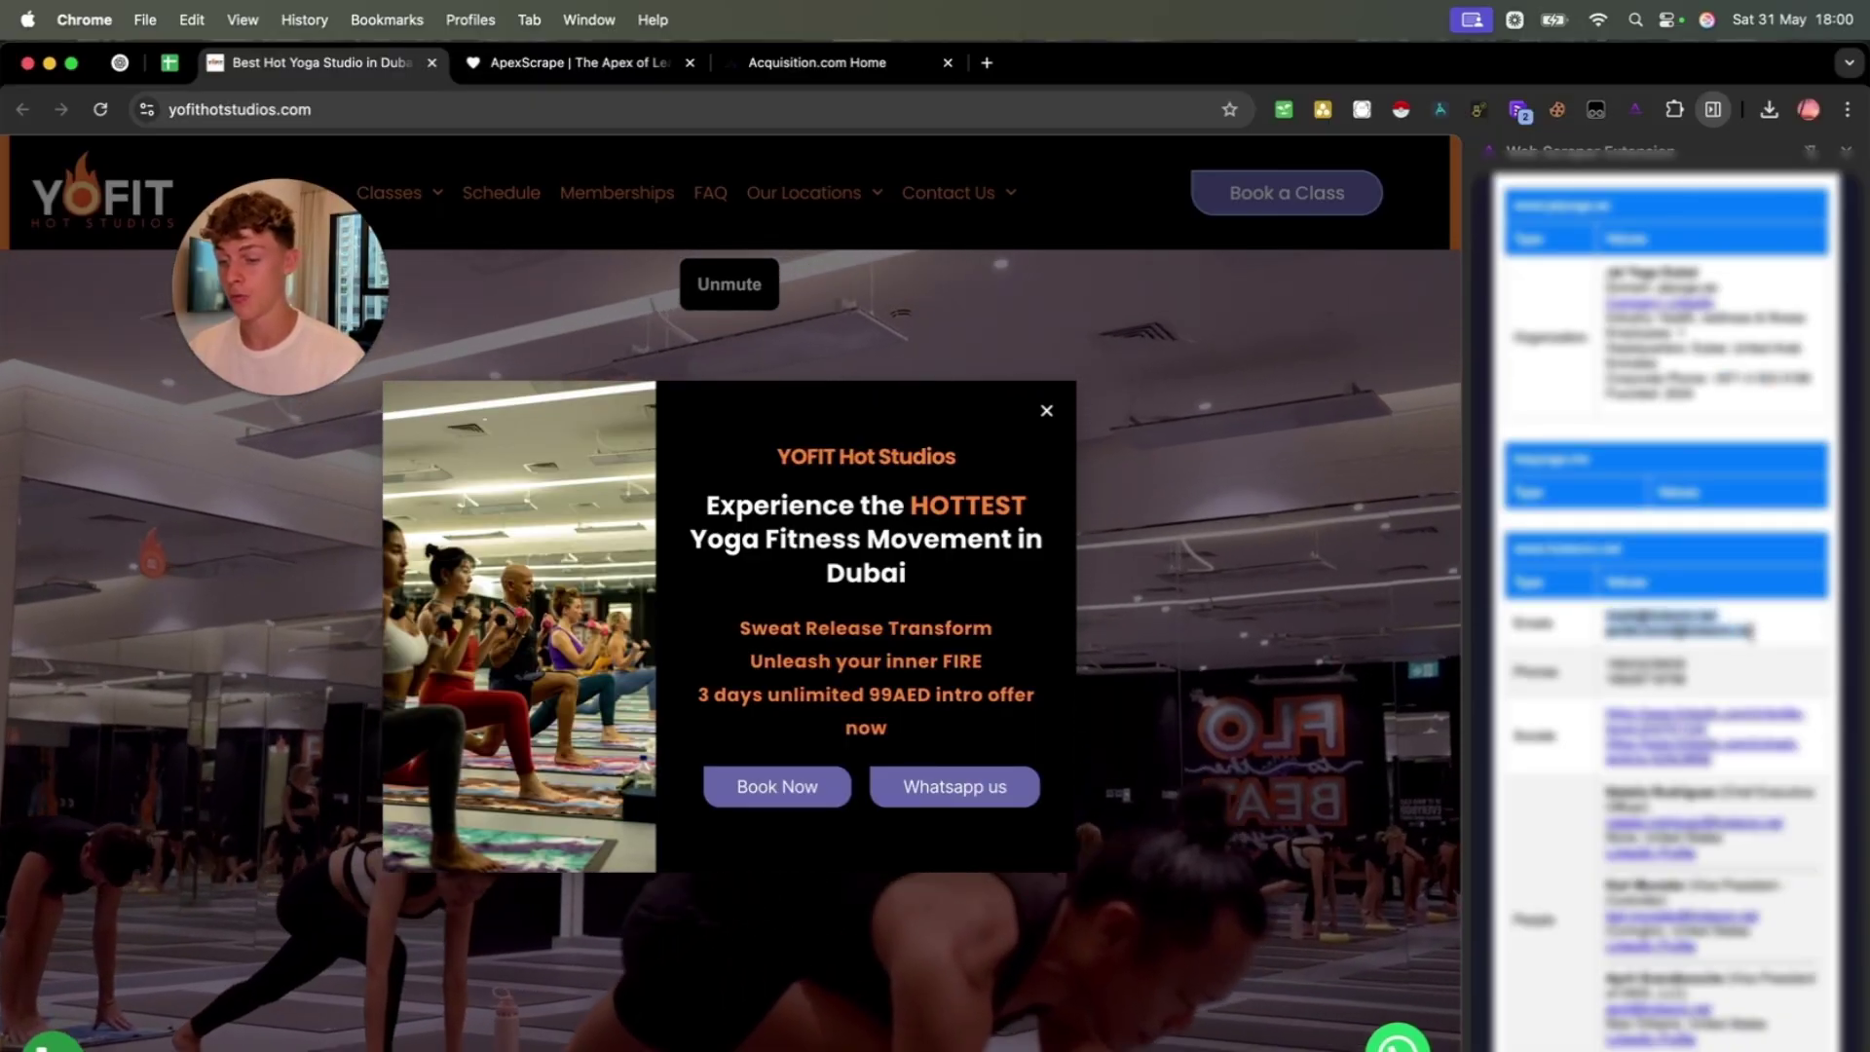
pyautogui.click(1606, 670)
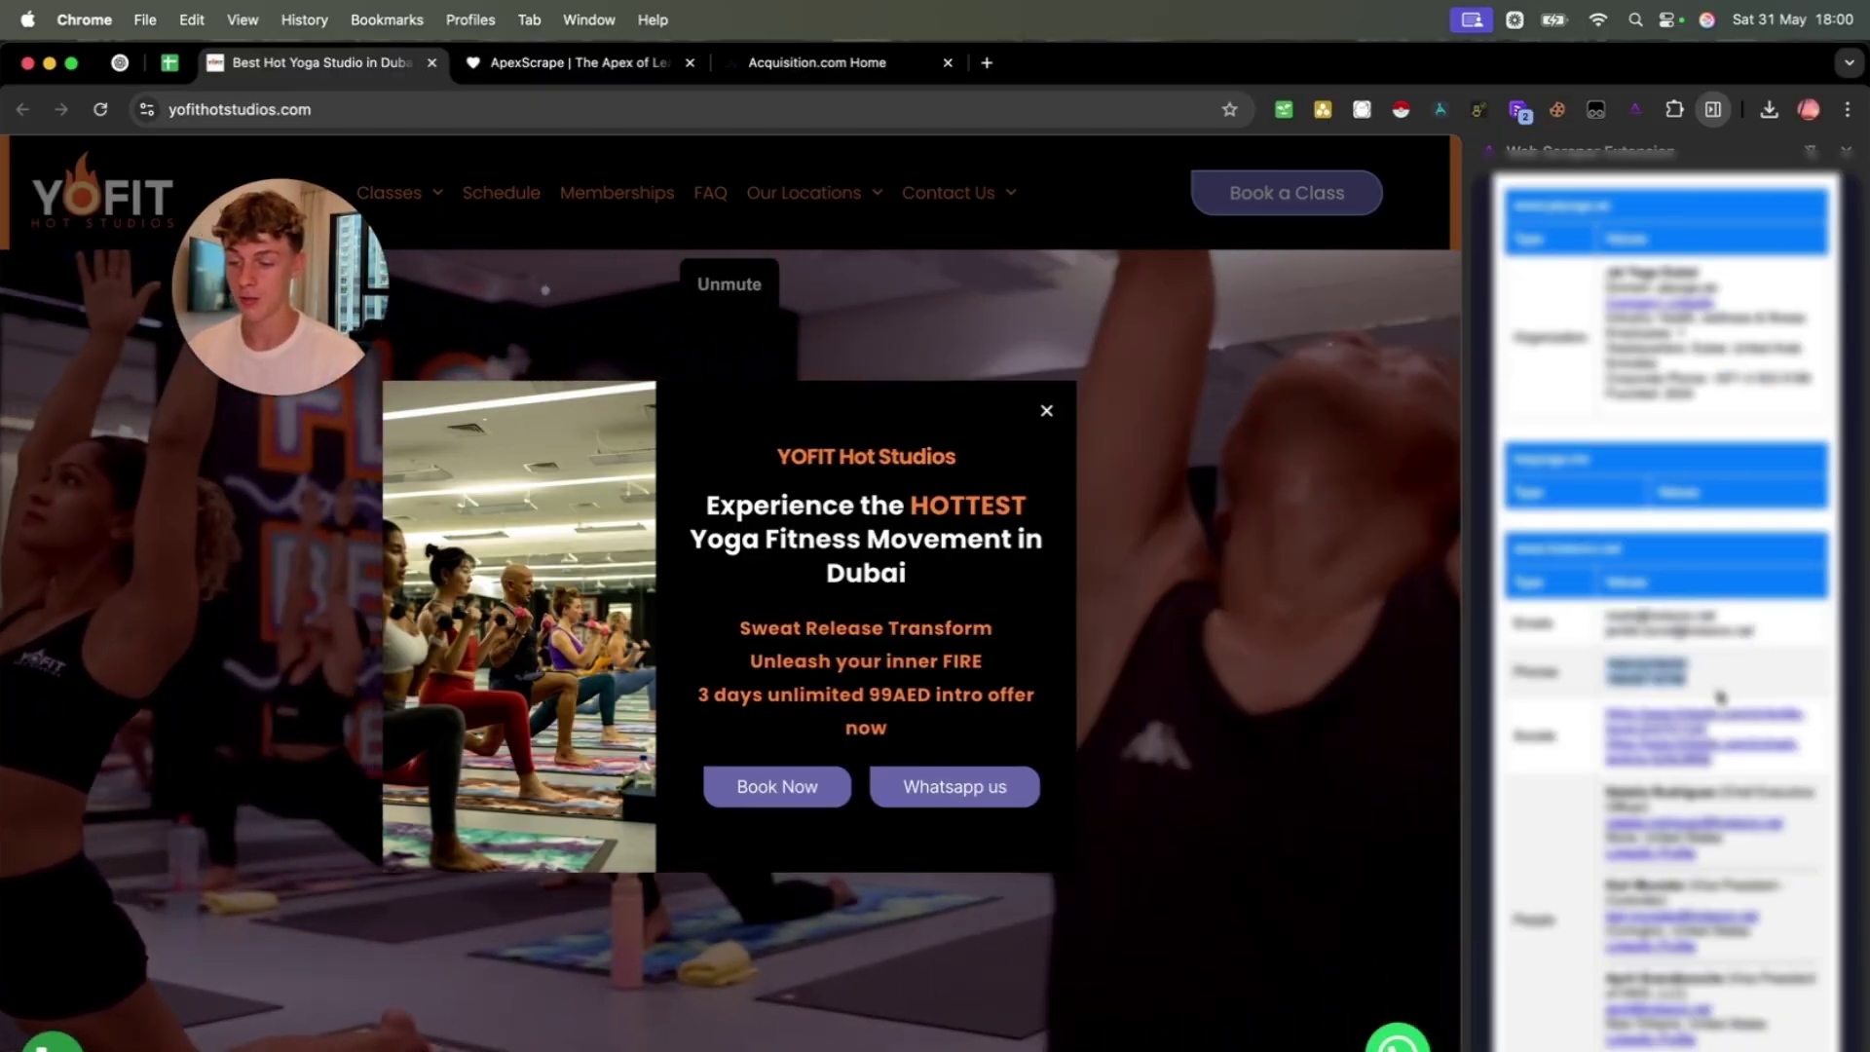
# - Scroll further through the cards' phones, social links, people and organization details
pyautogui.scroll(-3, 1720, 695)
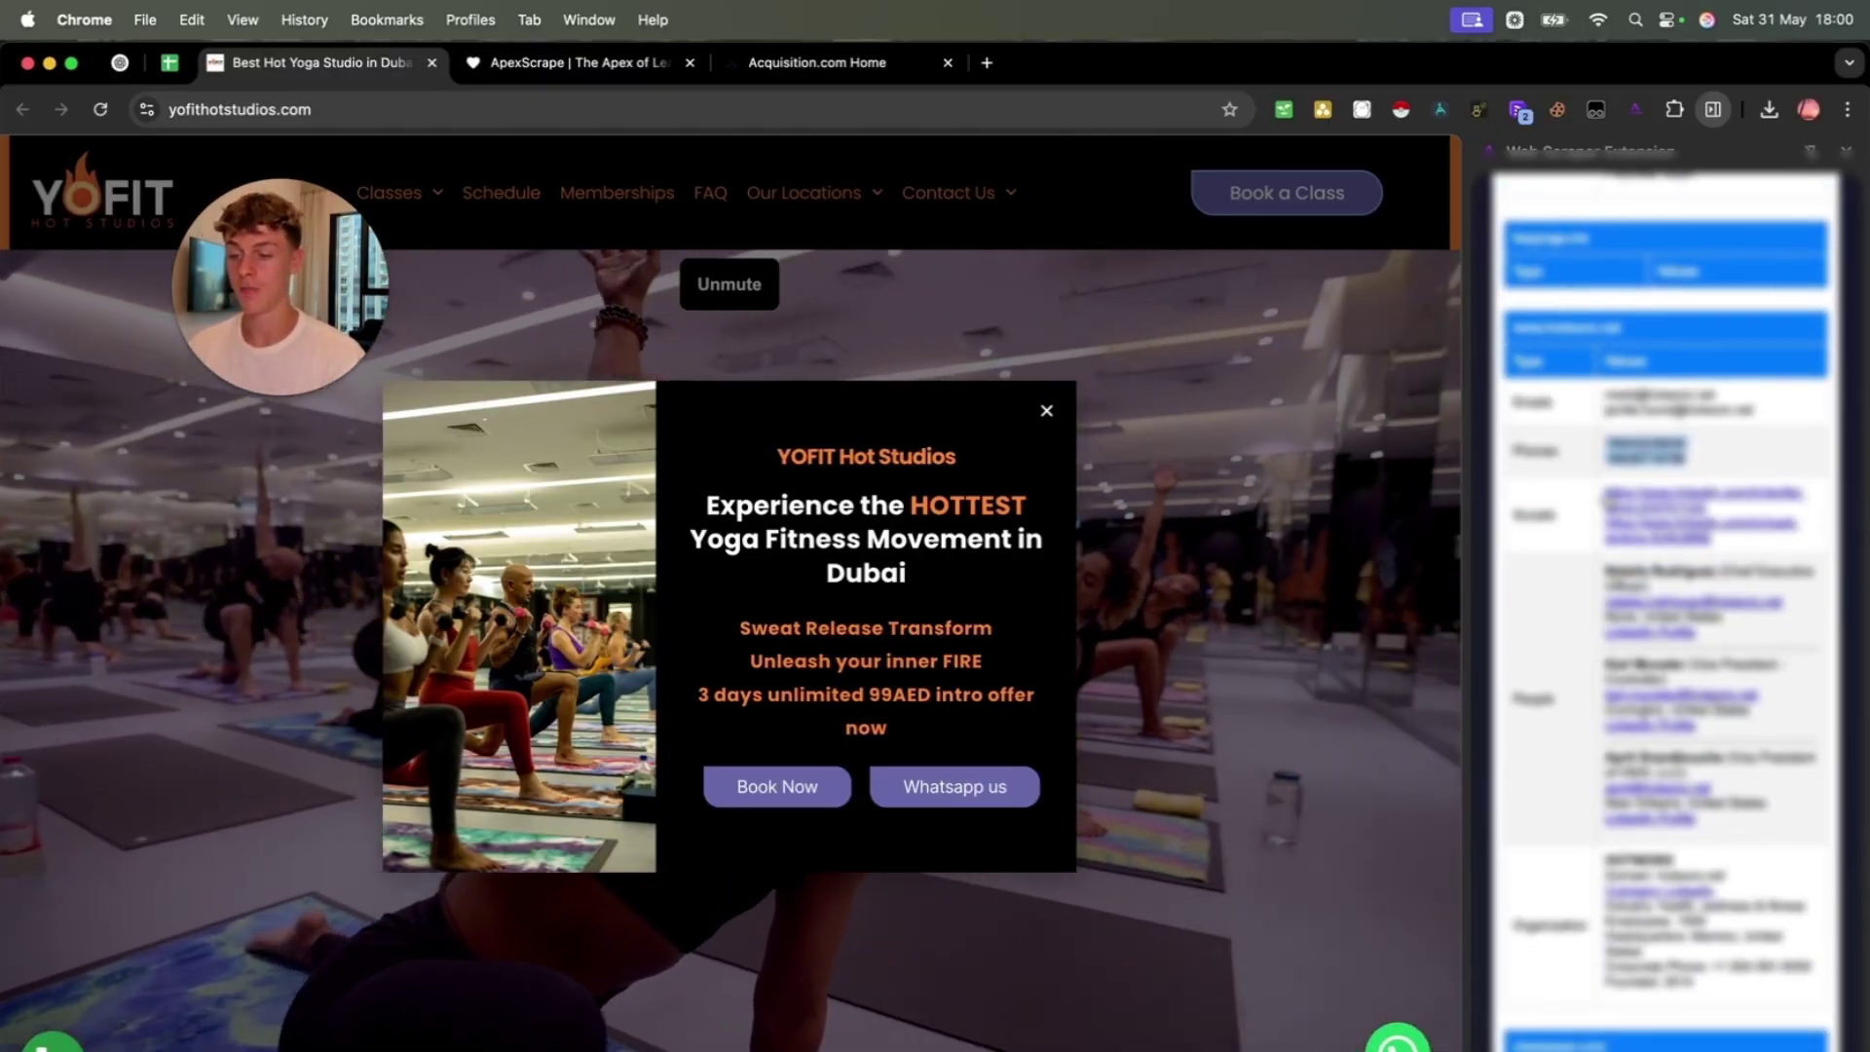
pyautogui.scroll(-2, 1711, 561)
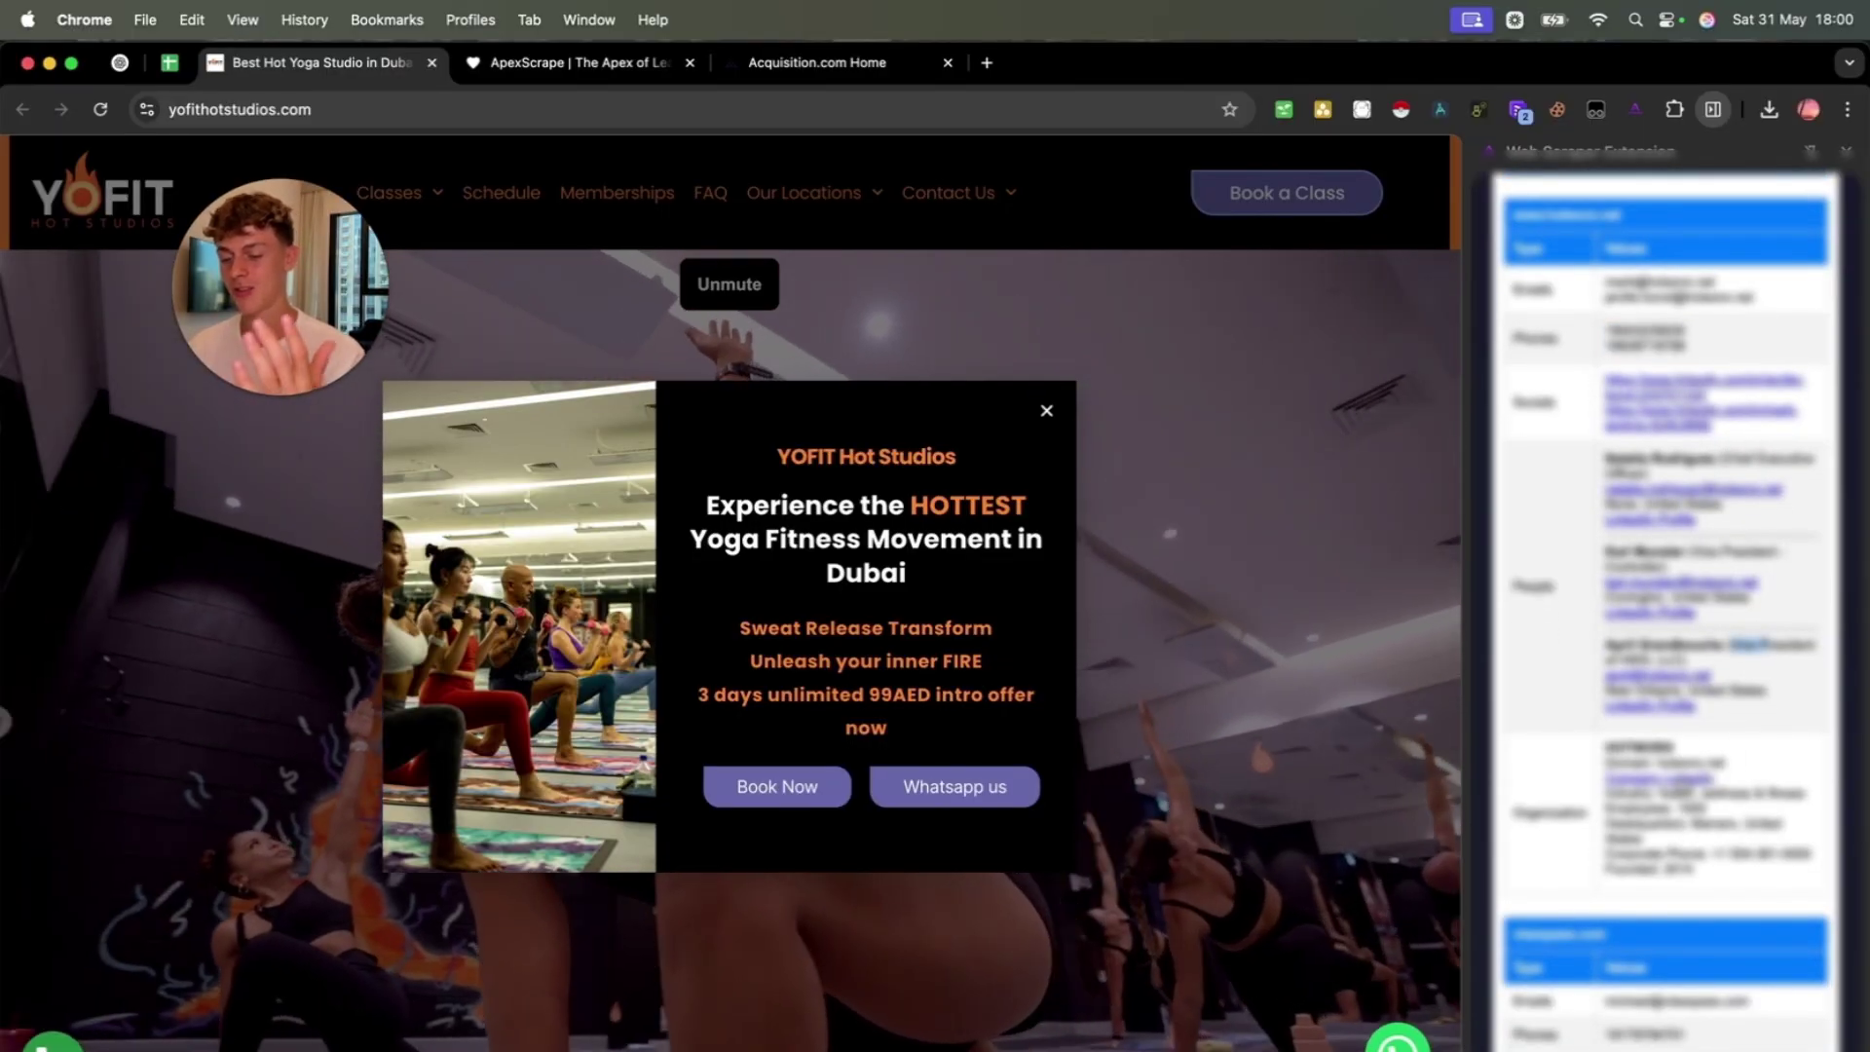
pyautogui.scroll(-3, 1656, 857)
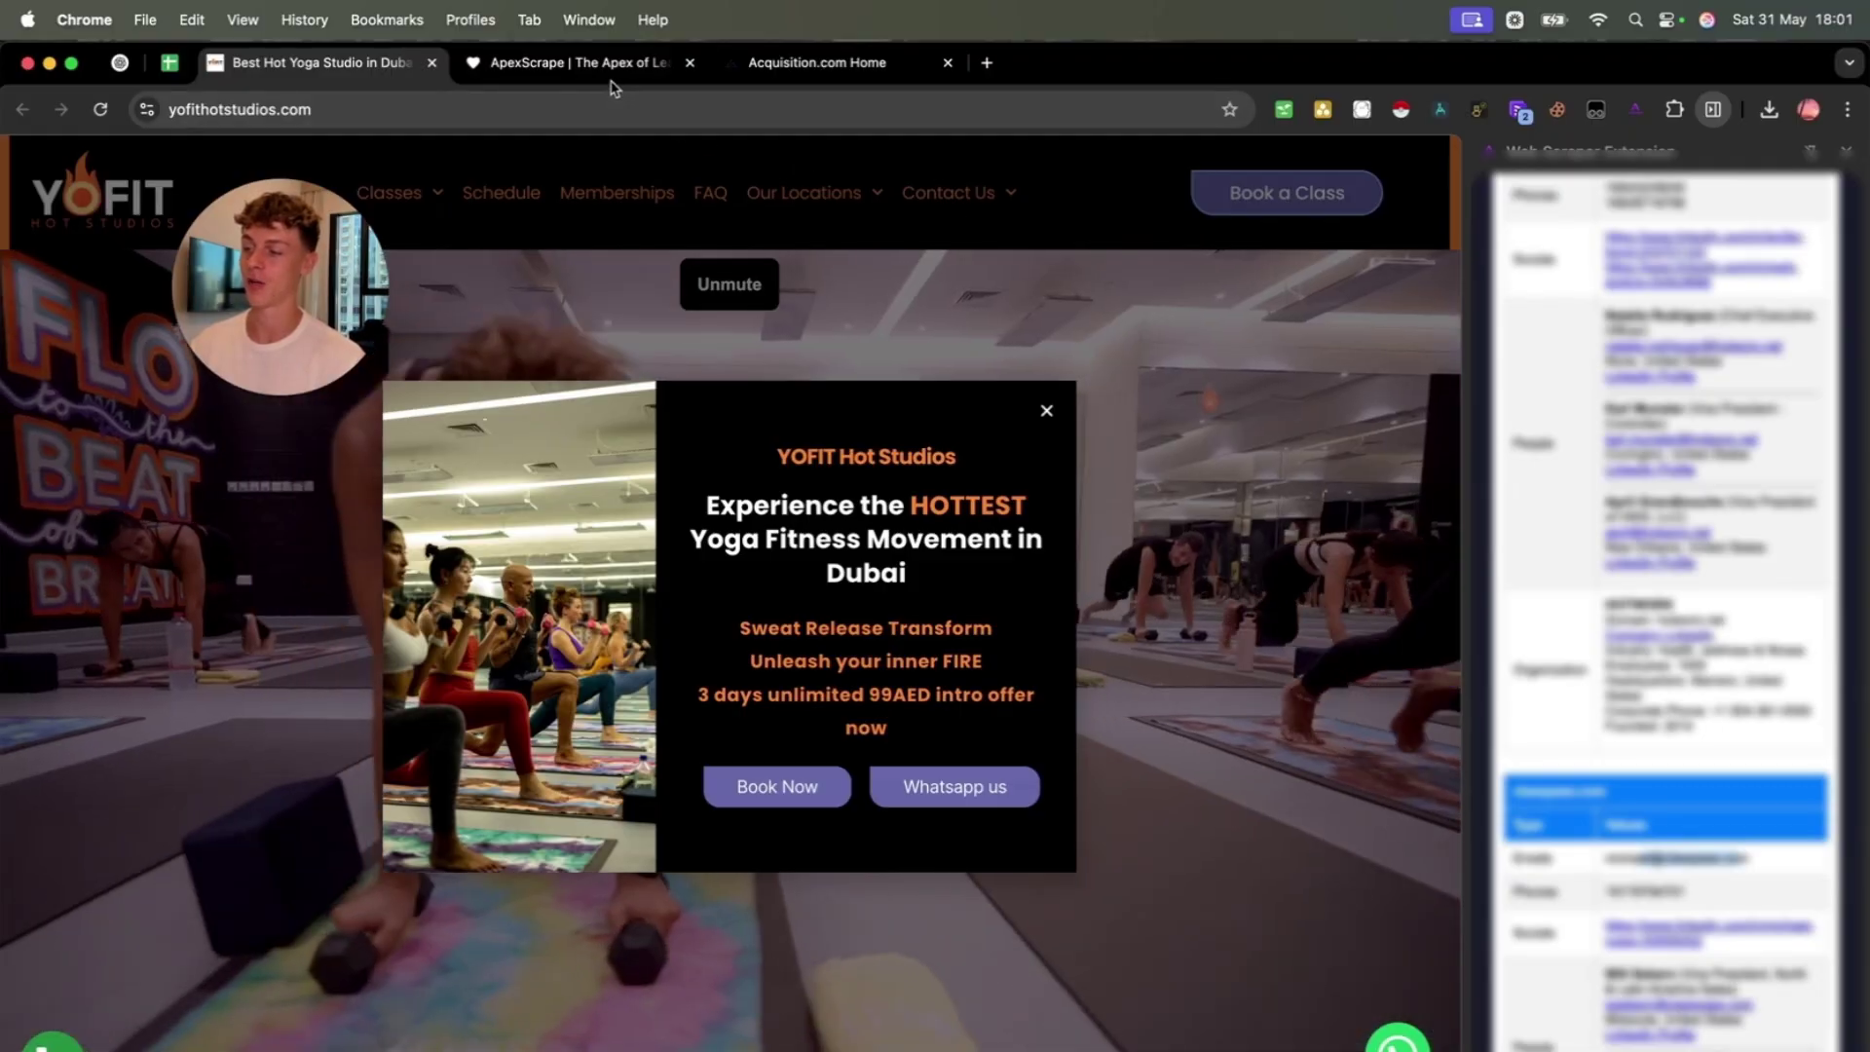
# - Return to the ApexScrape website tab and scroll down to its Features section
pyautogui.click(612, 73)
pyautogui.scroll(-8, 798, 626)
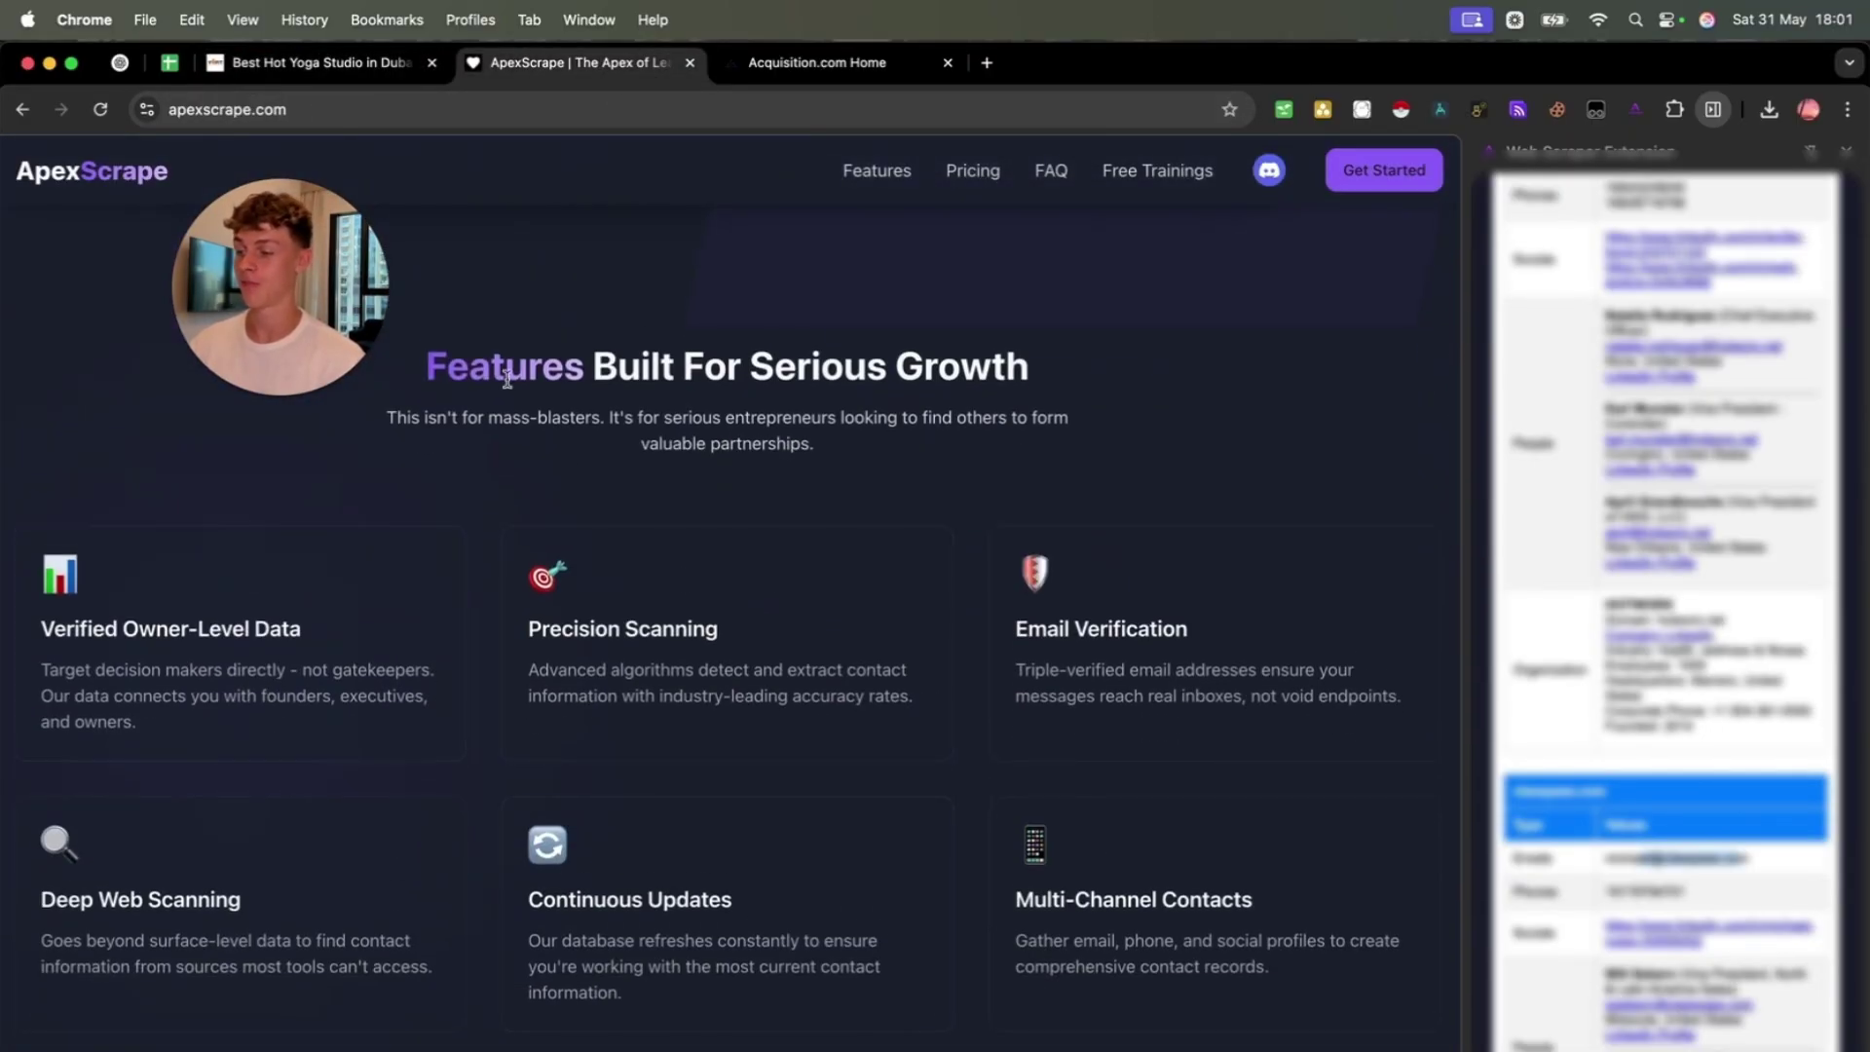
pyautogui.click(614, 368)
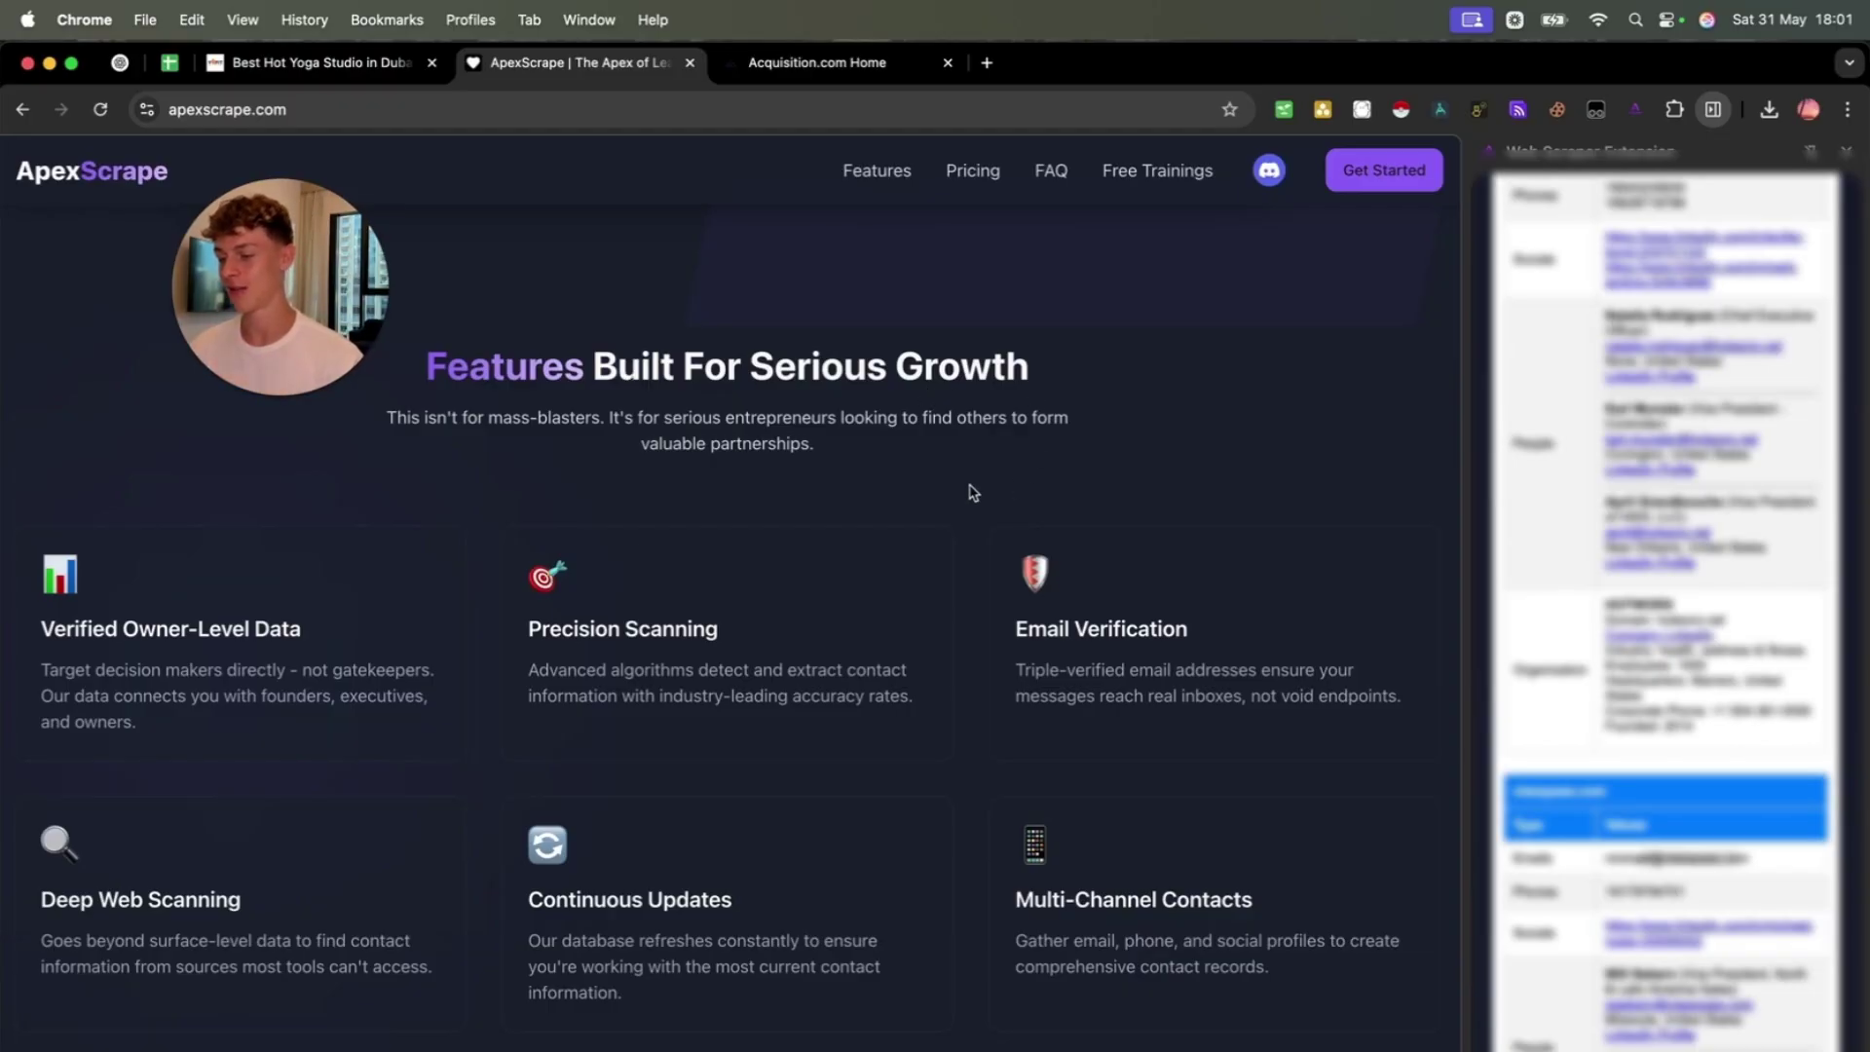
# - Open Free Trainings and browse the lesson videos, settling on Lesson 2: Finding Personal Contact Info From URLs
pyautogui.click(1145, 185)
pyautogui.scroll(-3, 789, 558)
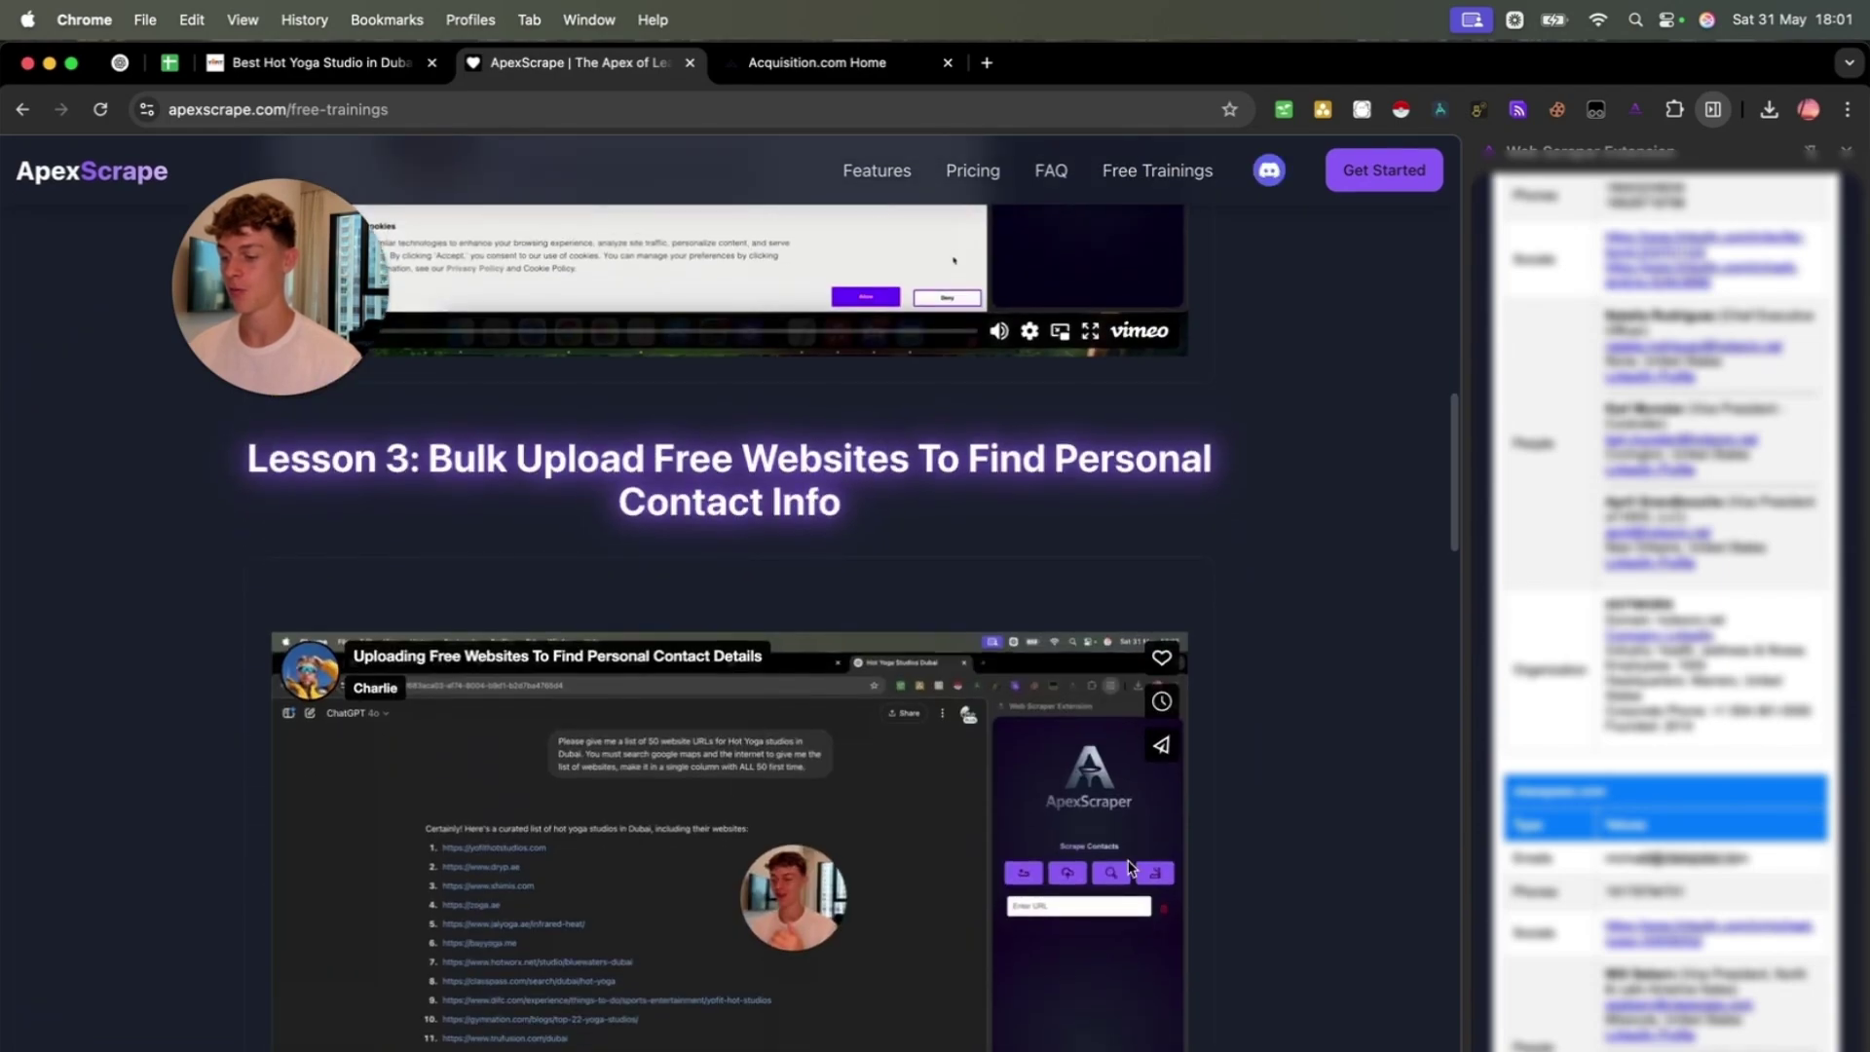
pyautogui.scroll(-10, 1349, 771)
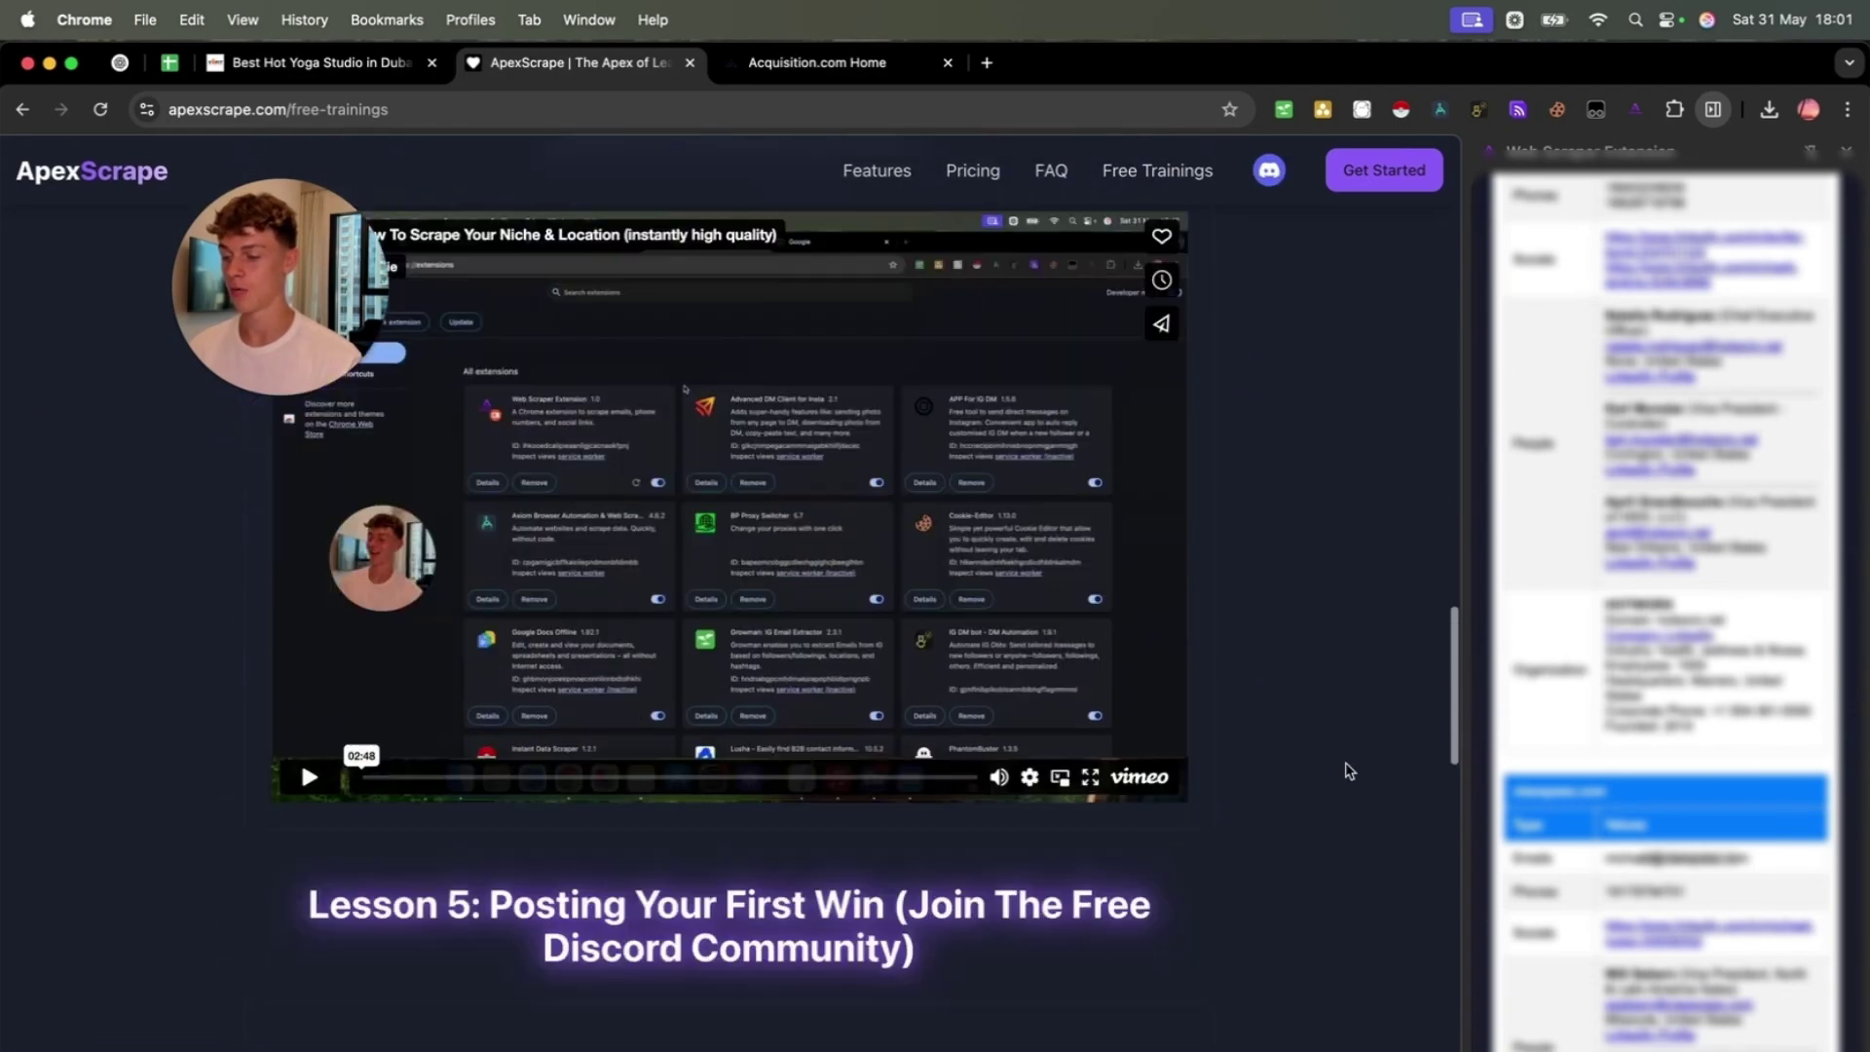
pyautogui.scroll(-5, 1349, 764)
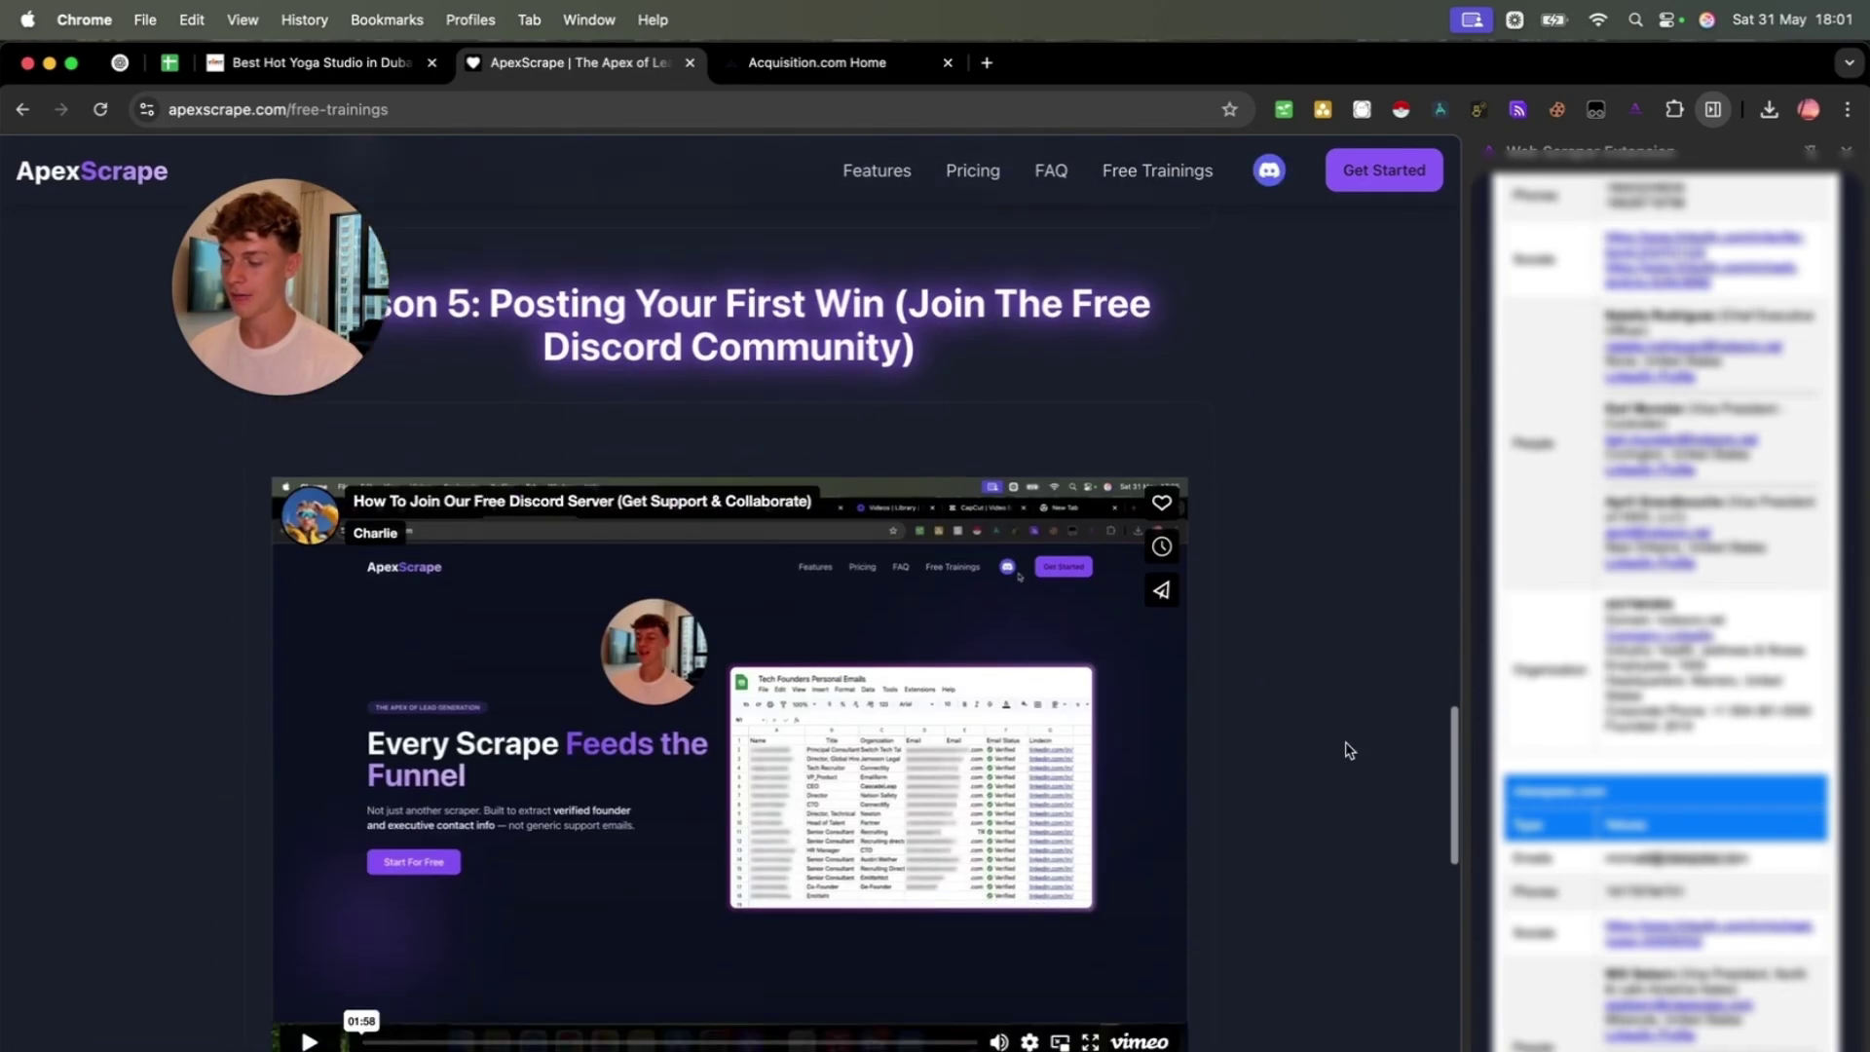
pyautogui.scroll(20, 1349, 750)
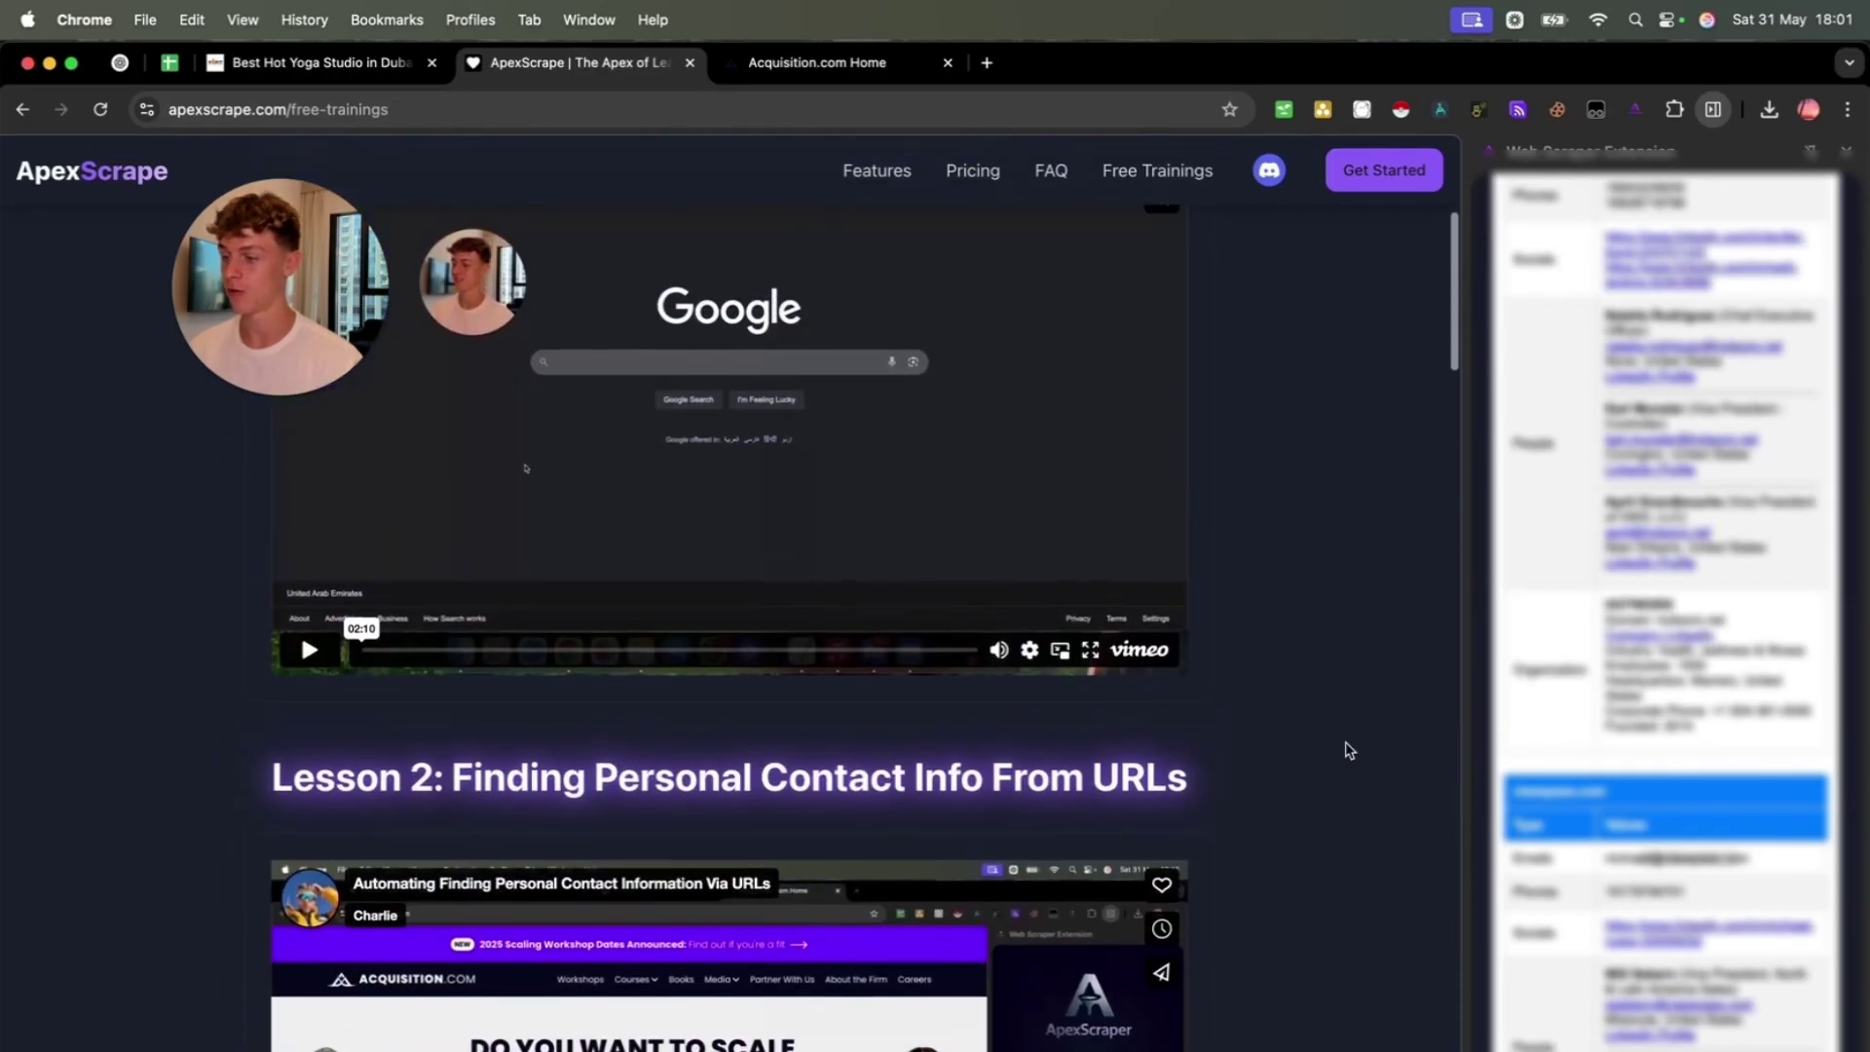